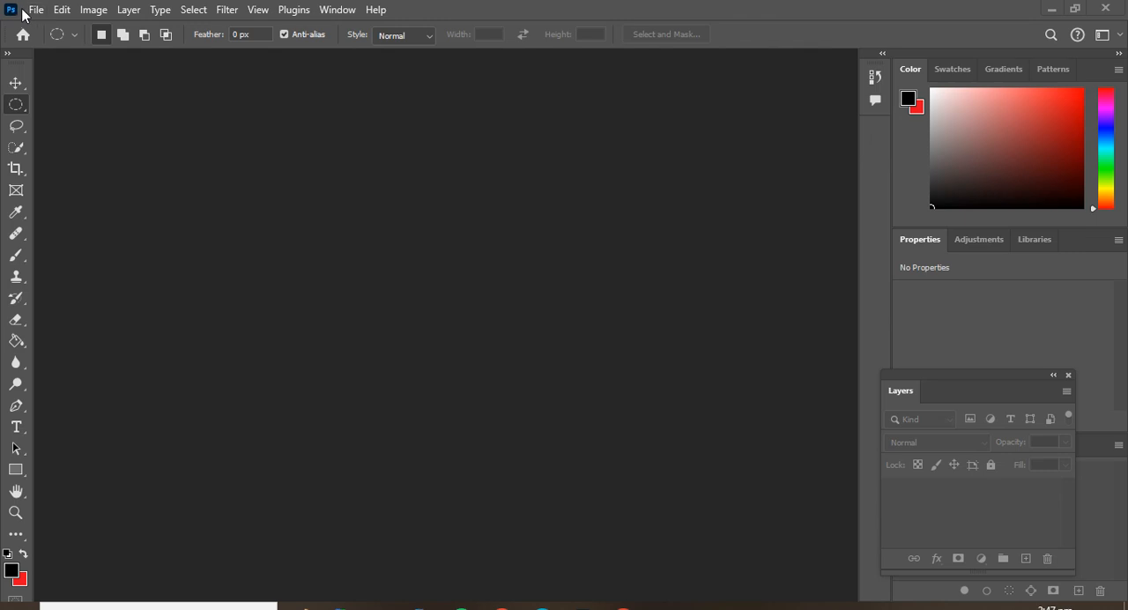
Choose the Essentials (Default) workspace.
{"action": "left_click", "coordinate": [335, 12]}
{"action": "mouse_move", "coordinate": [393, 44]}
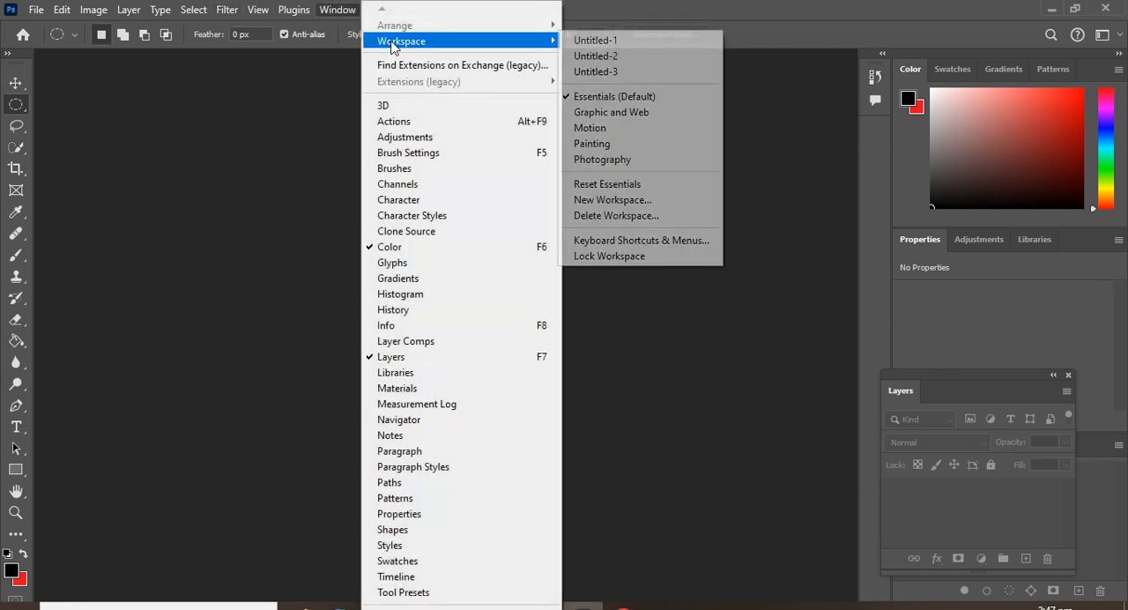
{"action": "left_click", "coordinate": [589, 98]}
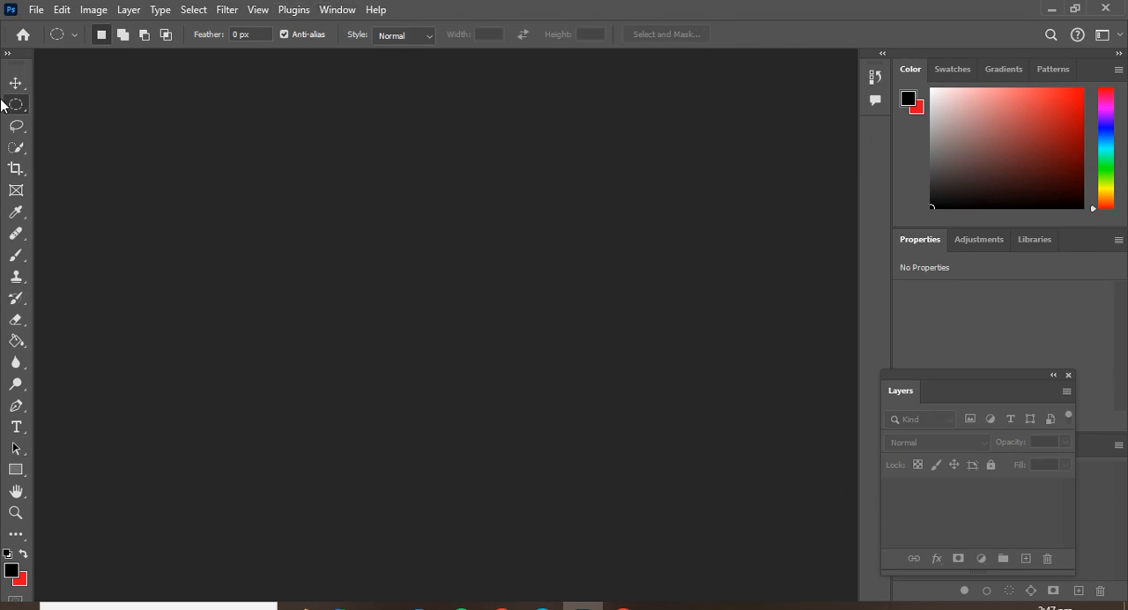
Move the toolbar, Layers panel and Color panel group out of their places and close all three.
{"action": "mouse_move", "coordinate": [13, 67]}
{"action": "left_mouse_down"}
{"action": "mouse_move", "coordinate": [451, 152]}
{"action": "mouse_move", "coordinate": [22, 35]}
{"action": "mouse_move", "coordinate": [591, 102]}
{"action": "mouse_move", "coordinate": [478, 85]}
{"action": "mouse_move", "coordinate": [214, 88]}
{"action": "mouse_move", "coordinate": [7, 68]}
{"action": "mouse_move", "coordinate": [27, 67]}
{"action": "left_mouse_up"}
{"action": "left_click_drag", "start_coordinate": [1003, 376], "coordinate": [173, 110]}
{"action": "left_click_drag", "start_coordinate": [1108, 66], "coordinate": [523, 70]}
{"action": "left_click", "coordinate": [552, 80]}
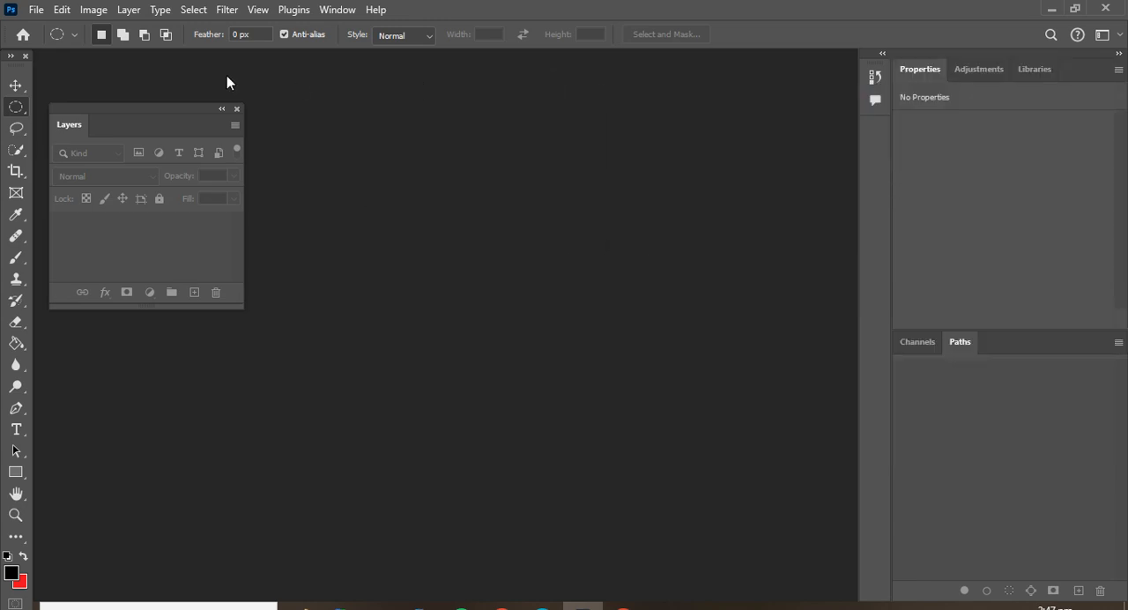
{"action": "left_click", "coordinate": [237, 108]}
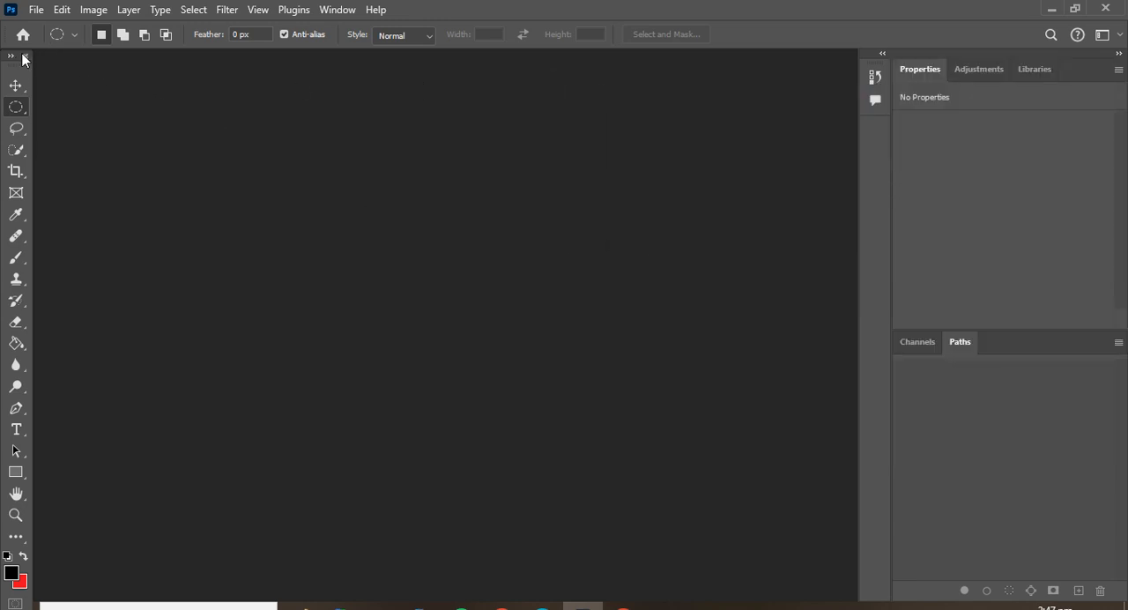
{"action": "left_click", "coordinate": [25, 57]}
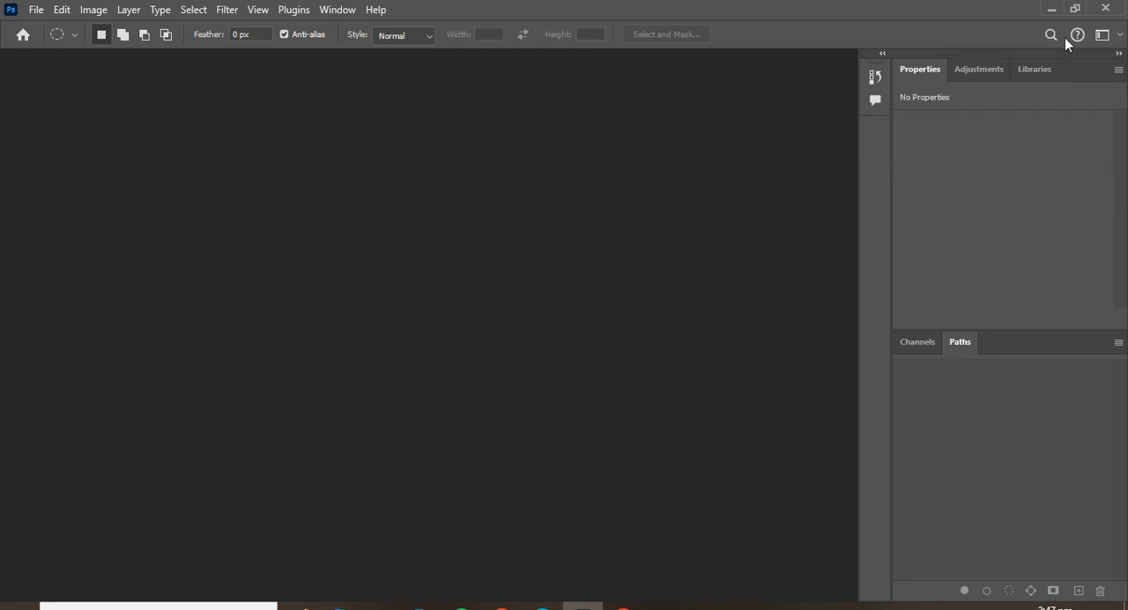
Reset the Essentials workspace to its default panel layout.
{"action": "left_click", "coordinate": [1102, 35]}
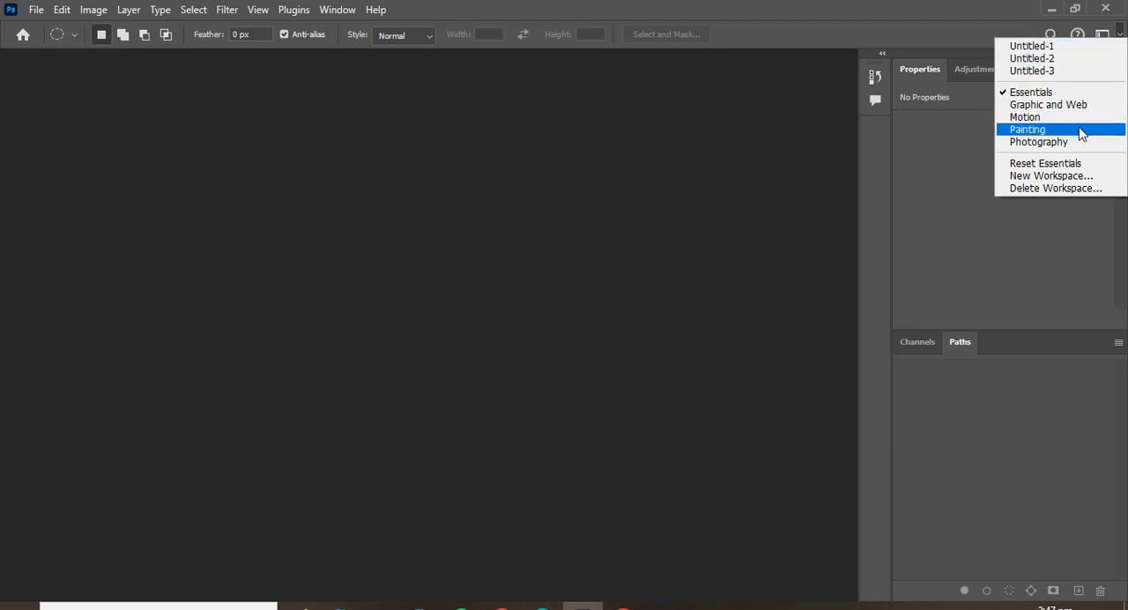
{"action": "left_click", "coordinate": [1066, 165]}
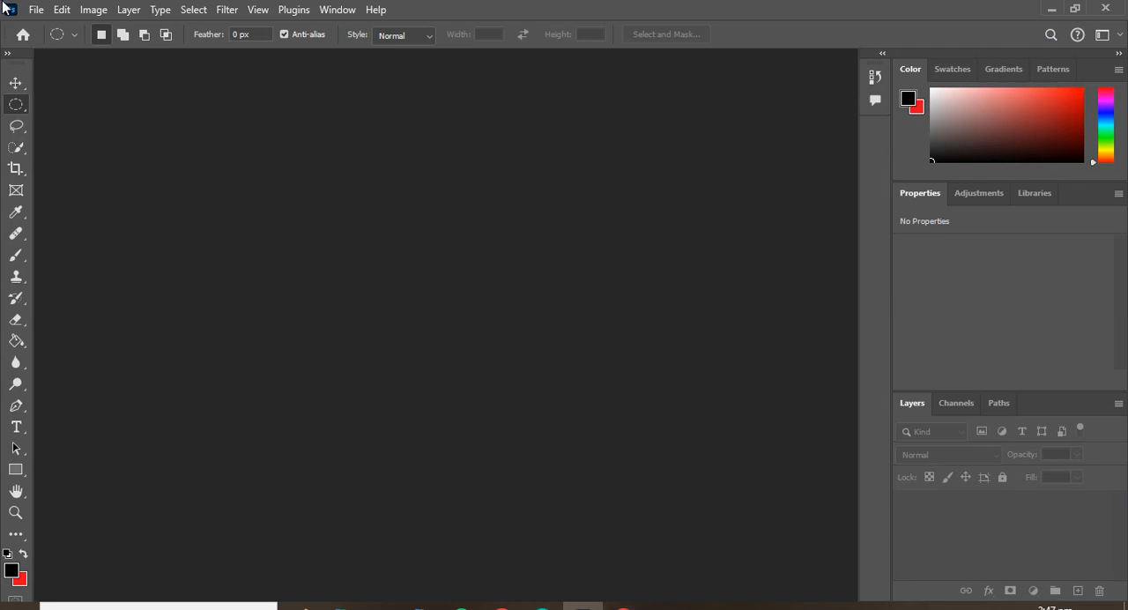
Switch the toolbar to a two-column layout and back to a single column.
{"action": "left_click", "coordinate": [7, 56]}
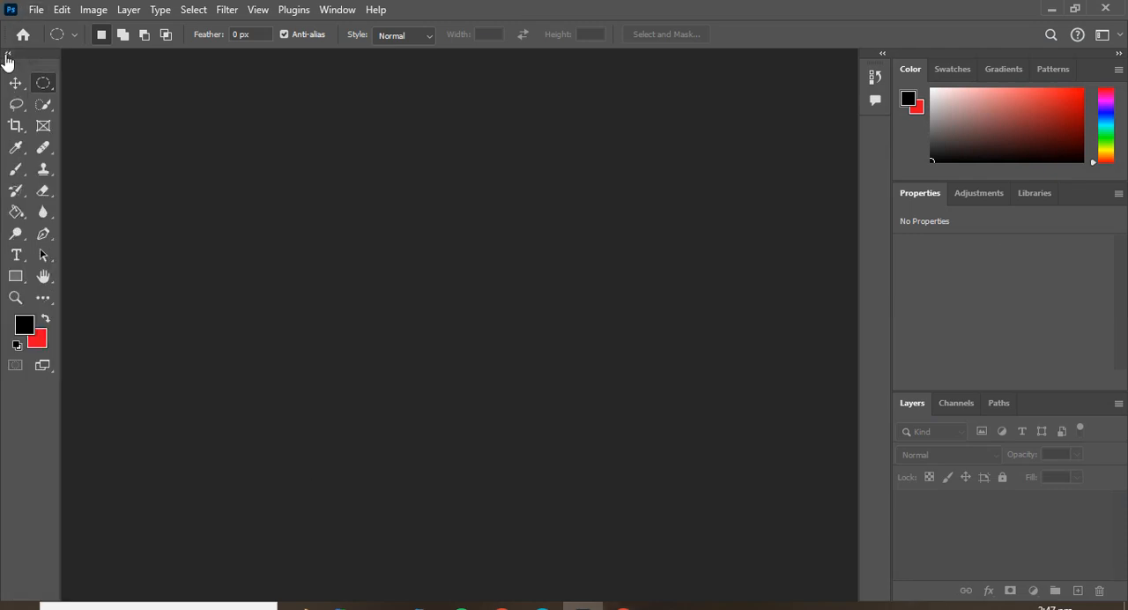
{"action": "left_click", "coordinate": [7, 56]}
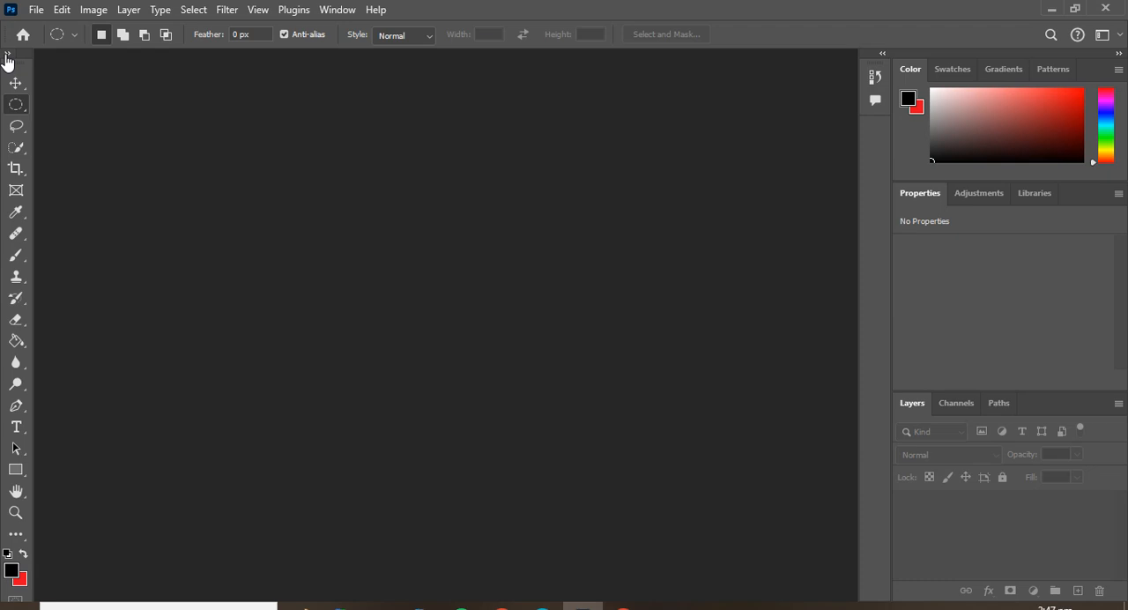
{"action": "left_click", "coordinate": [1118, 37]}
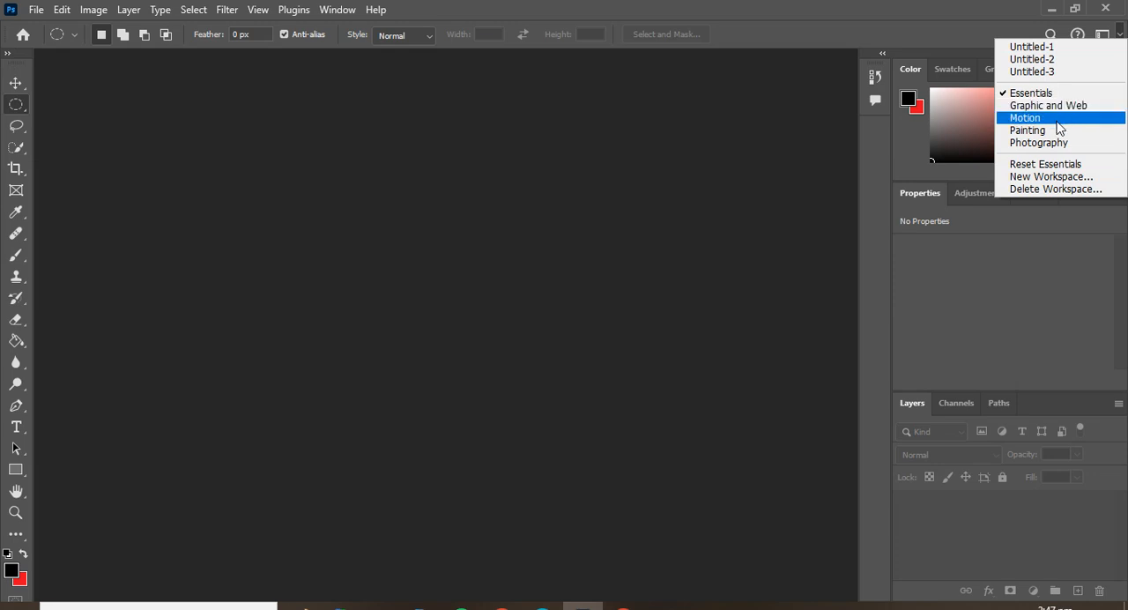
{"action": "left_click", "coordinate": [509, 169]}
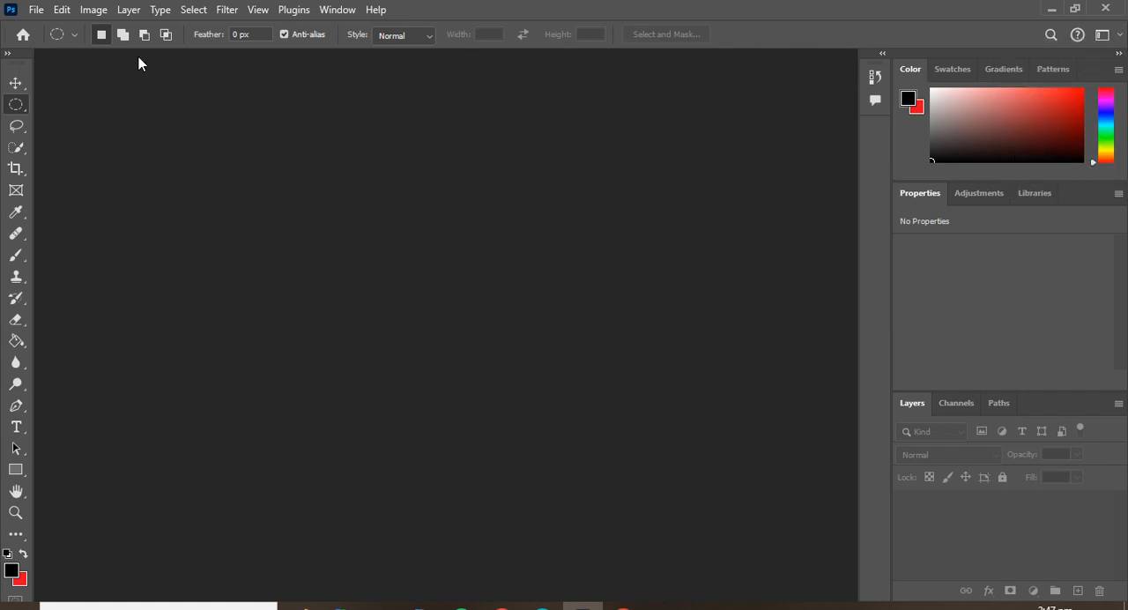
Start a new document and look through the recent document presets.
{"action": "left_click", "coordinate": [33, 9]}
{"action": "left_click", "coordinate": [51, 9]}
{"action": "left_click", "coordinate": [36, 9]}
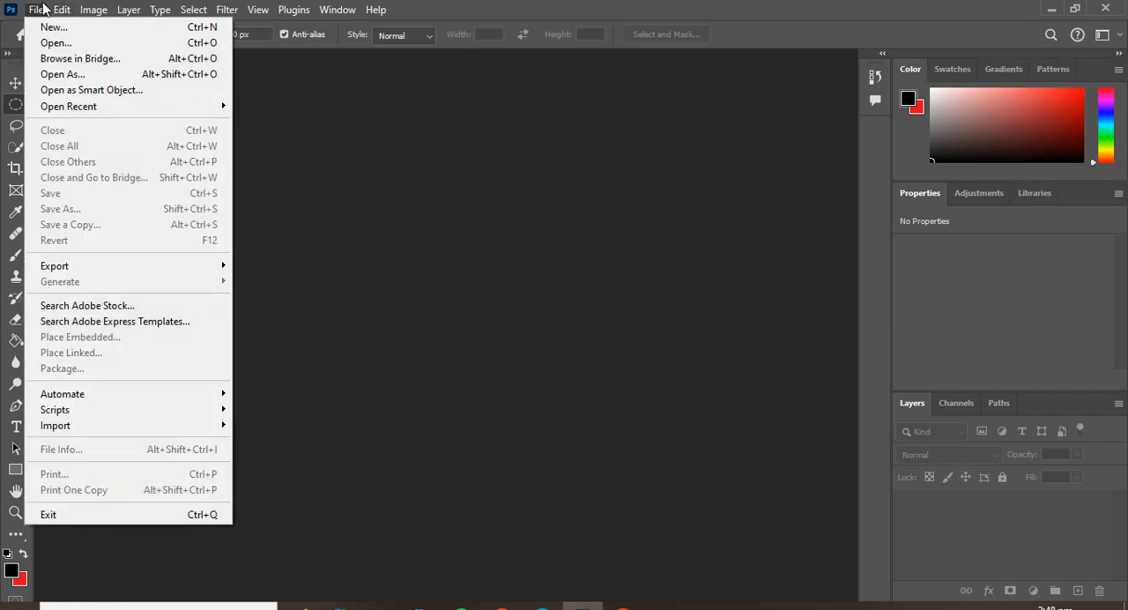
{"action": "left_click", "coordinate": [38, 25]}
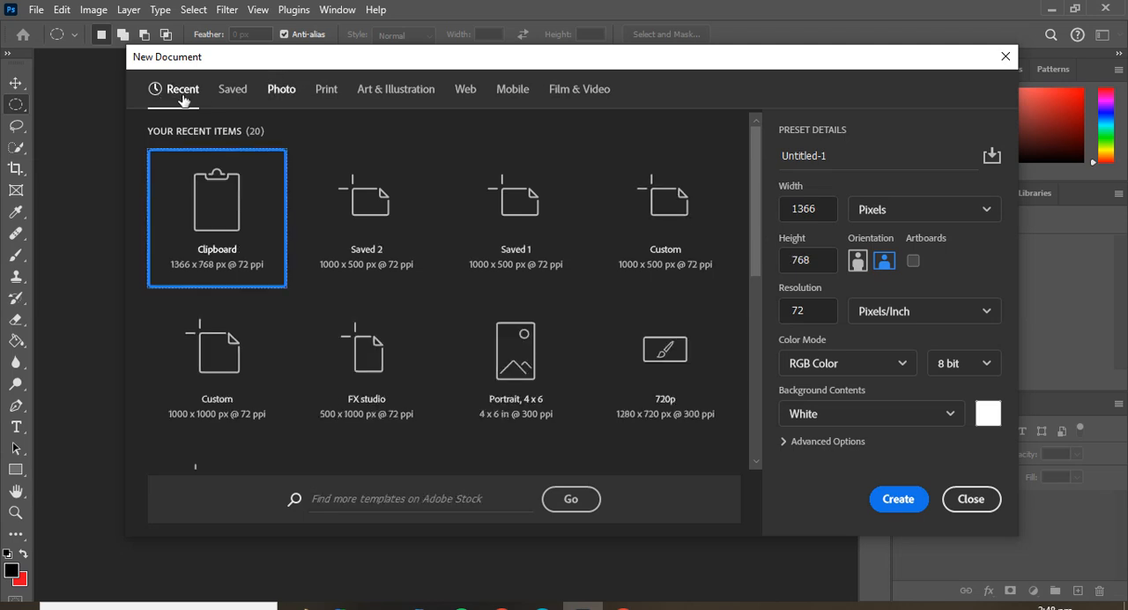
{"action": "scroll", "coordinate": [464, 216], "scroll_direction": "down", "scroll_amount": 3}
{"action": "scroll", "coordinate": [465, 220], "scroll_direction": "up", "scroll_amount": 3}
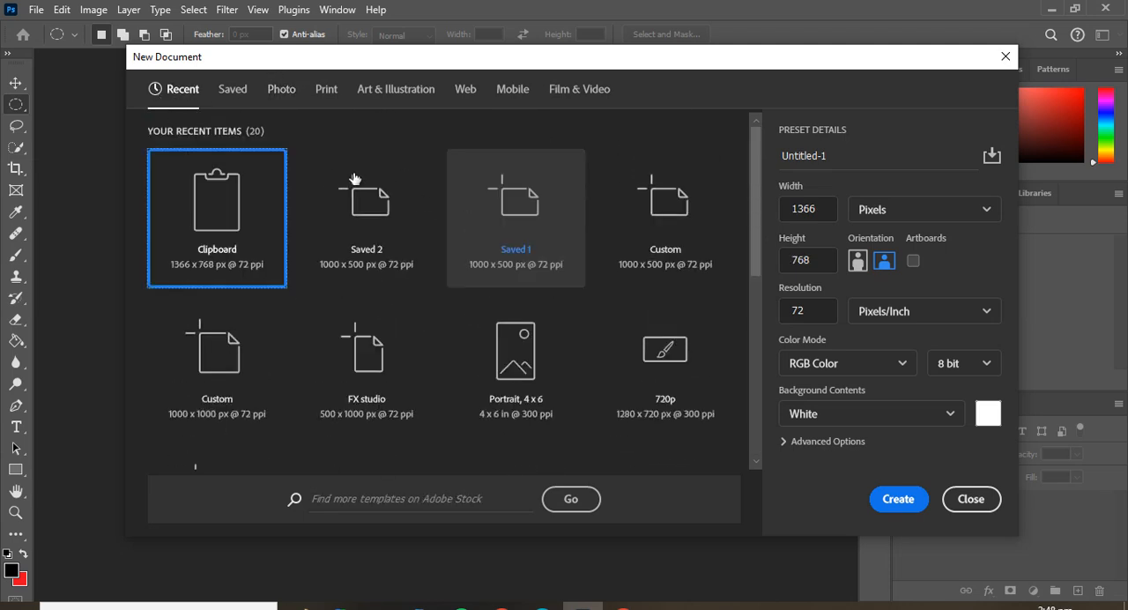
Delete the saved document presets FX studio and Saved 1.
{"action": "left_click", "coordinate": [228, 97]}
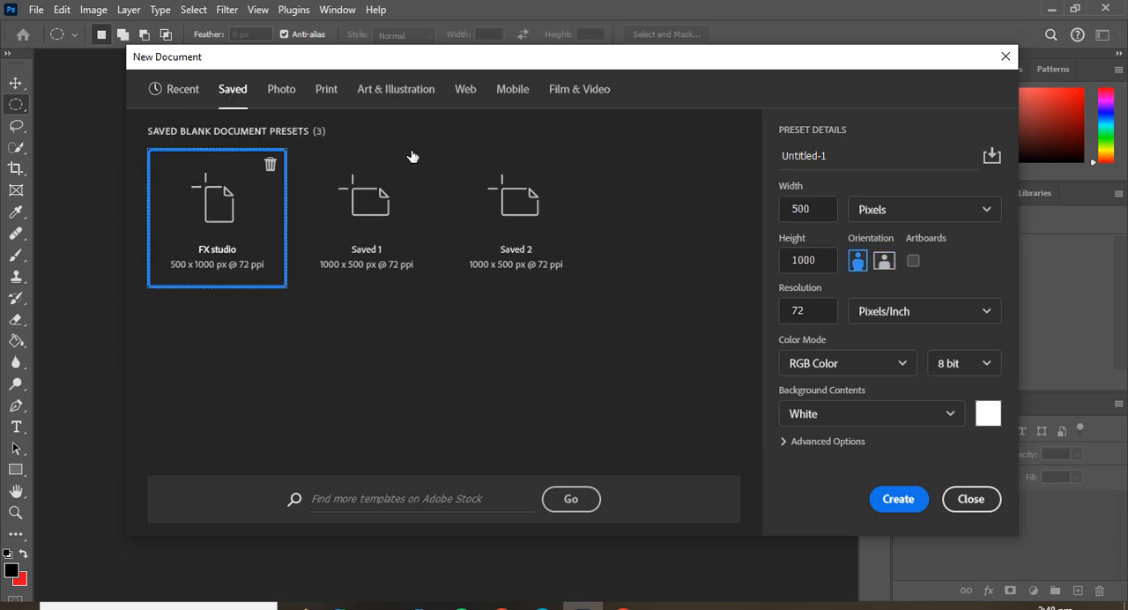
{"action": "left_click", "coordinate": [271, 165]}
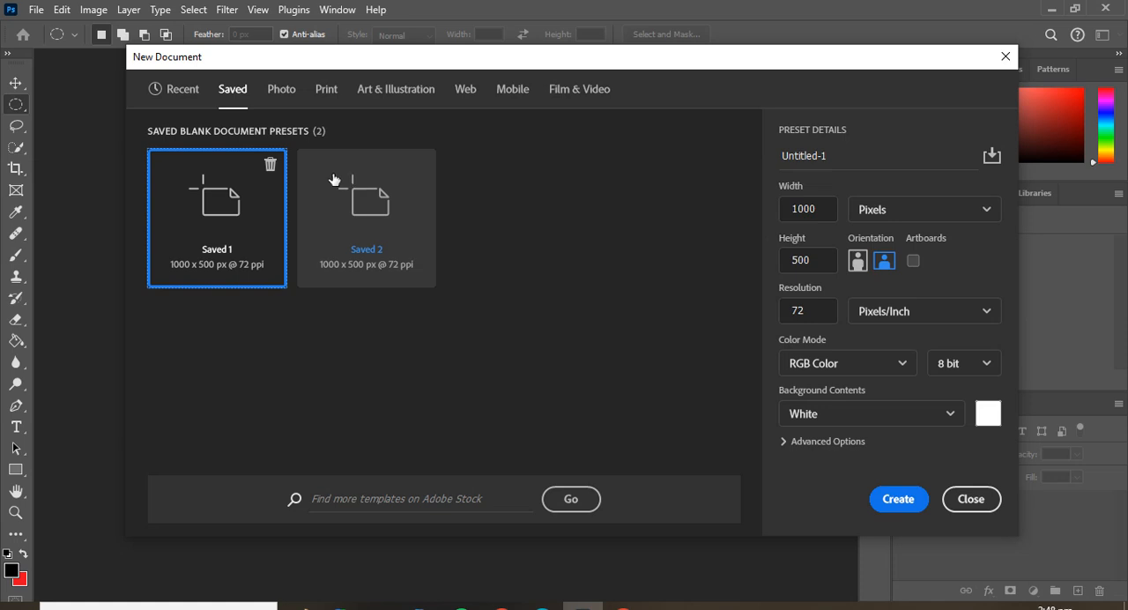
{"action": "left_click", "coordinate": [272, 166]}
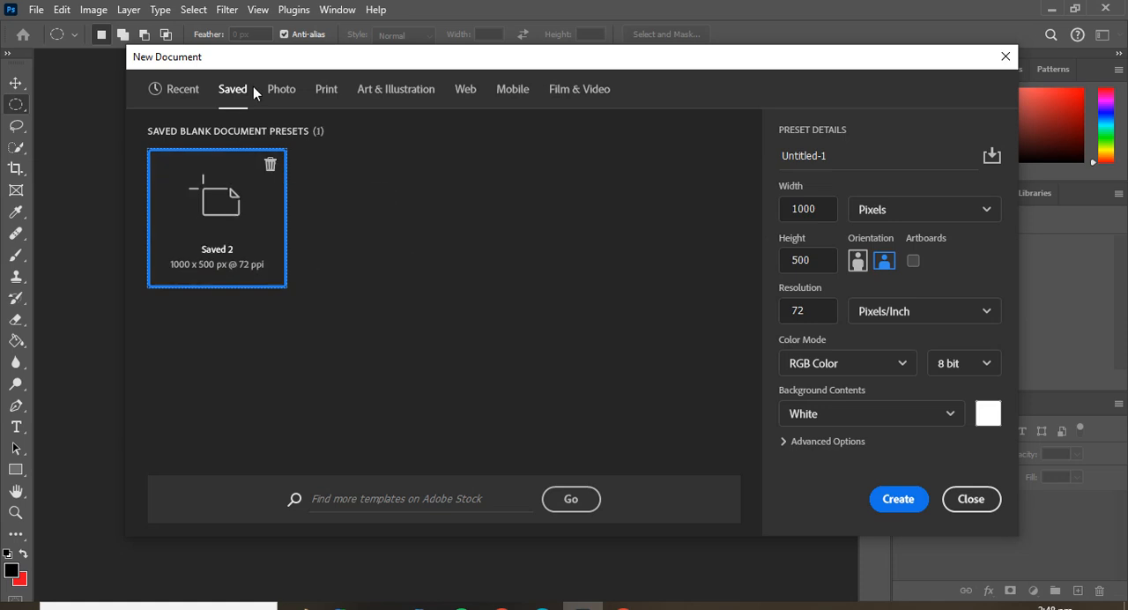
Examine the blank document presets for Photo and Print.
{"action": "left_click", "coordinate": [284, 90]}
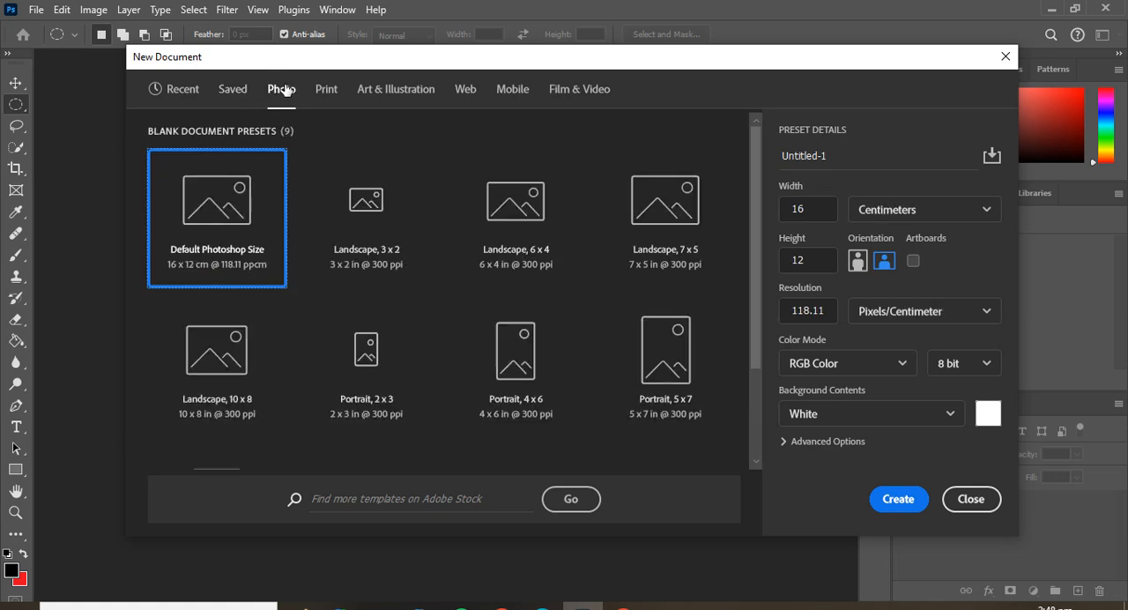
{"action": "scroll", "coordinate": [435, 209], "scroll_direction": "down", "scroll_amount": 1}
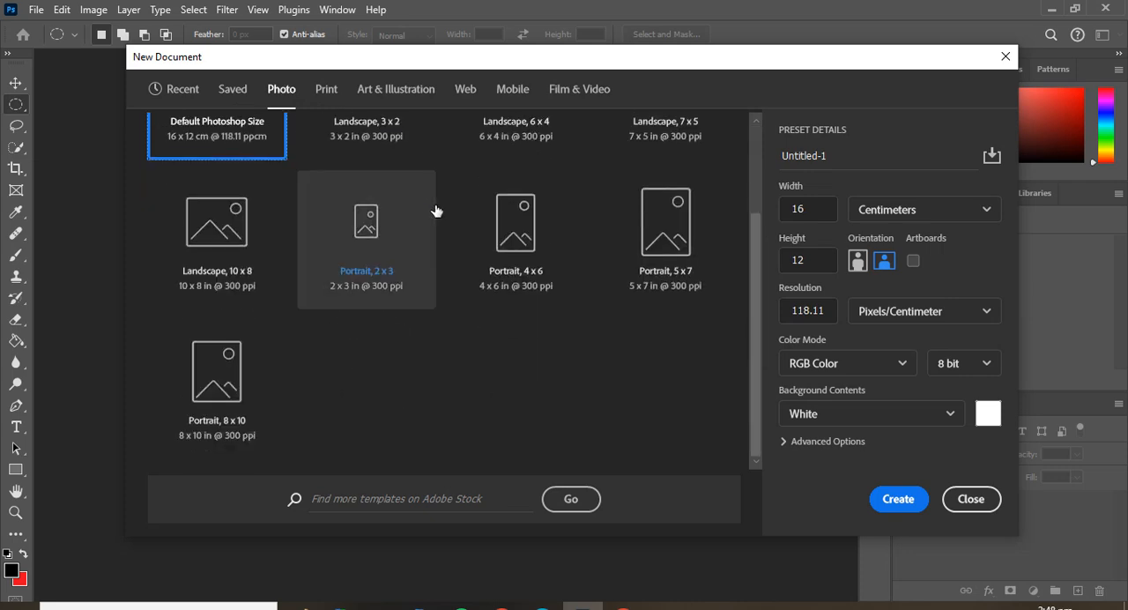
{"action": "scroll", "coordinate": [435, 209], "scroll_direction": "up", "scroll_amount": 1}
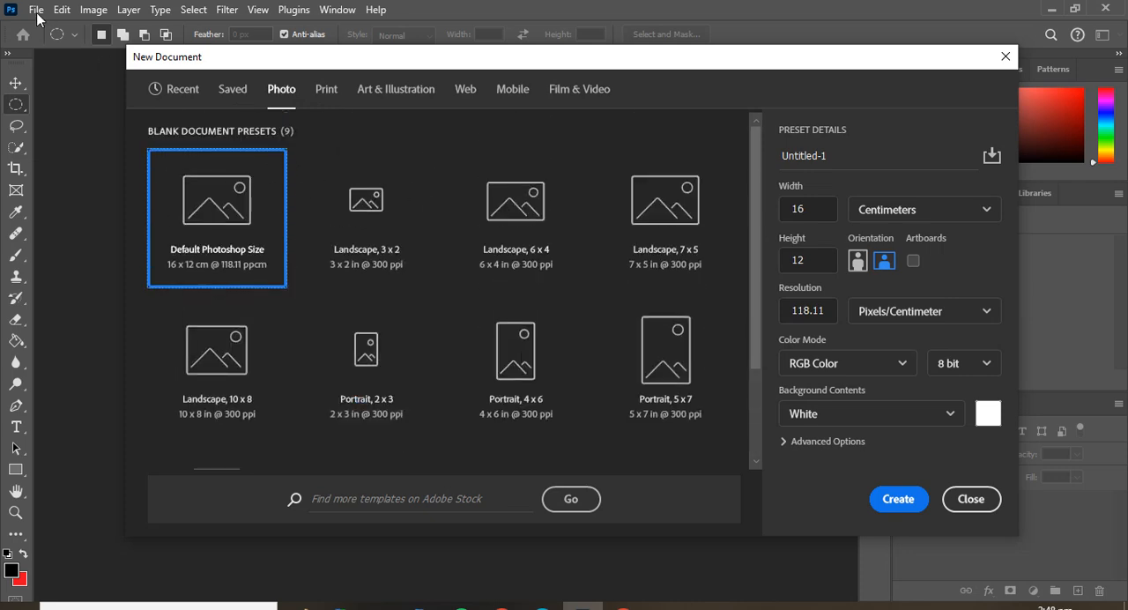
{"action": "left_click", "coordinate": [319, 90]}
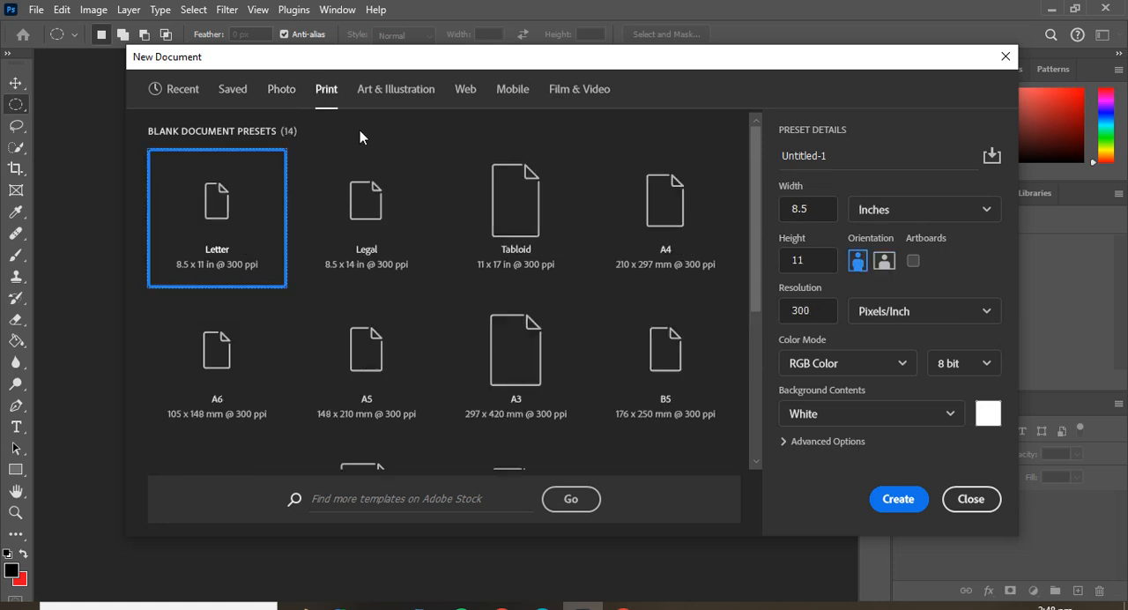
{"action": "scroll", "coordinate": [469, 221], "scroll_direction": "down", "scroll_amount": 5}
{"action": "scroll", "coordinate": [469, 220], "scroll_direction": "up", "scroll_amount": 5}
{"action": "scroll", "coordinate": [393, 222], "scroll_direction": "down", "scroll_amount": 5}
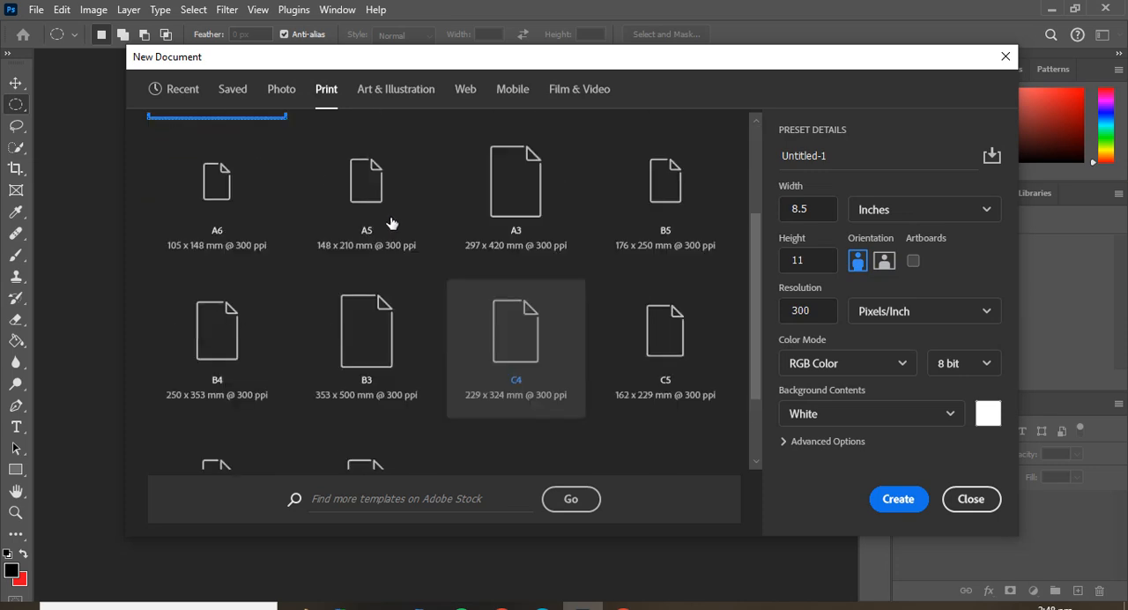
{"action": "scroll", "coordinate": [496, 194], "scroll_direction": "up", "scroll_amount": 5}
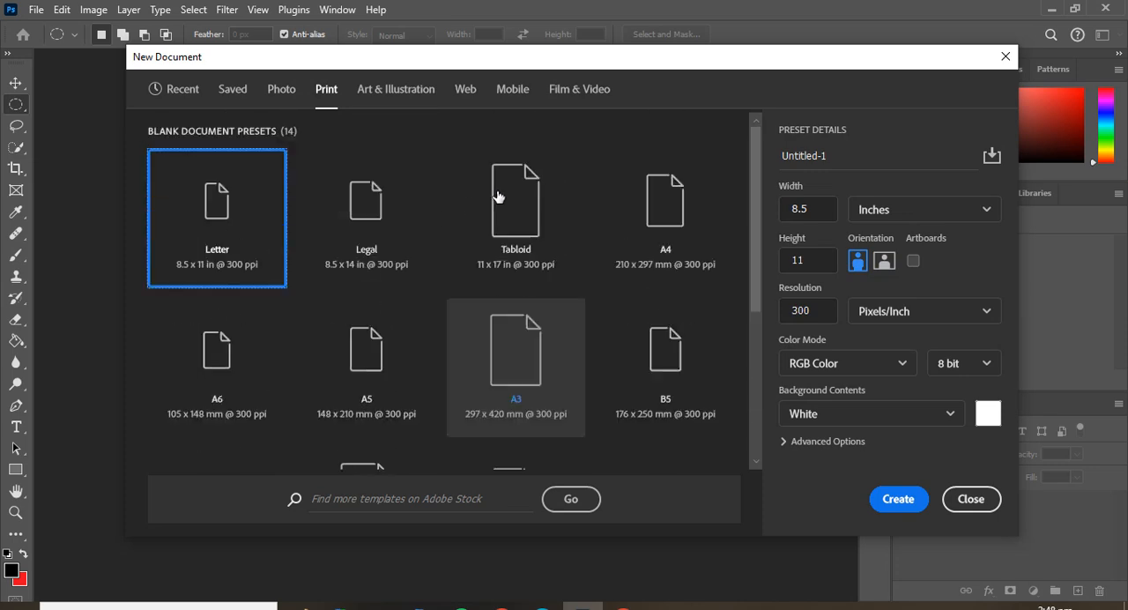
Examine the blank document presets for Art & Illustration, Web, Mobile, and Film & Video.
{"action": "left_click", "coordinate": [393, 89]}
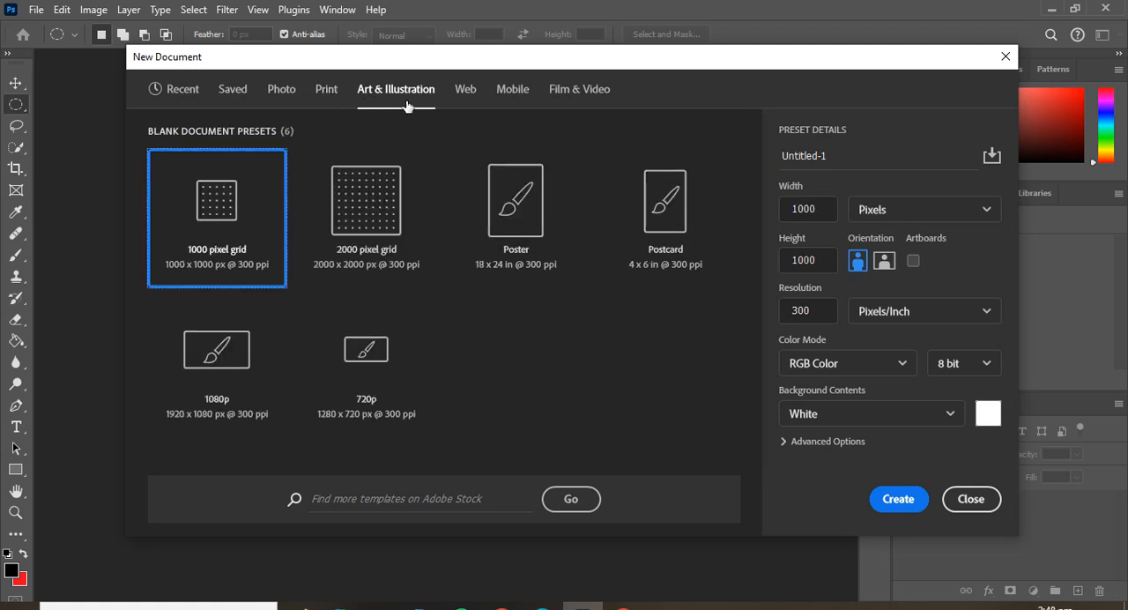
{"action": "left_click", "coordinate": [473, 93]}
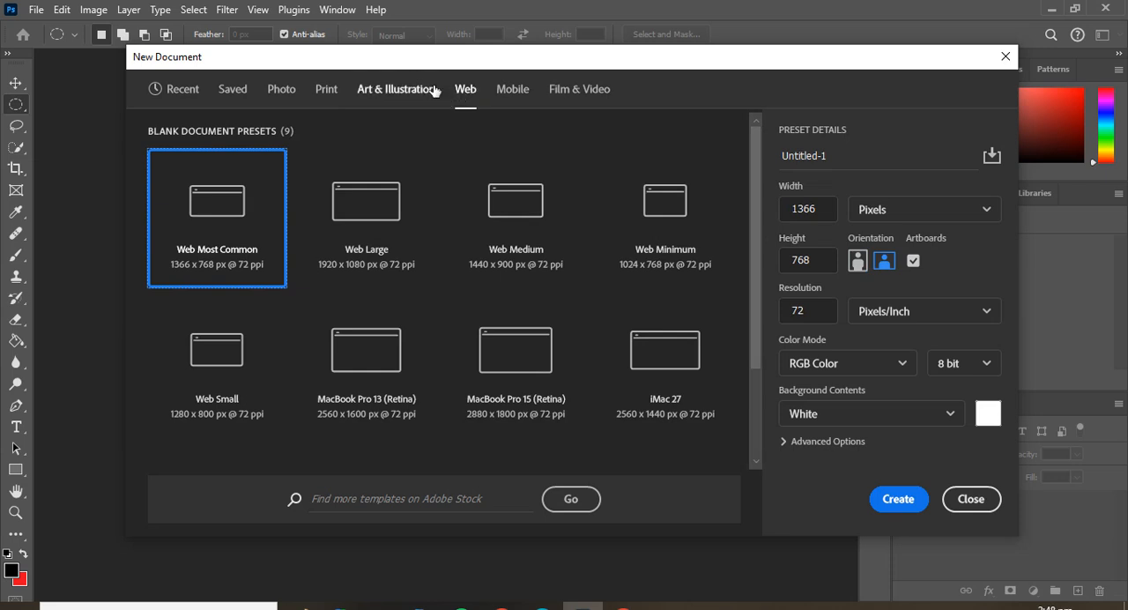
{"action": "left_click", "coordinate": [516, 92]}
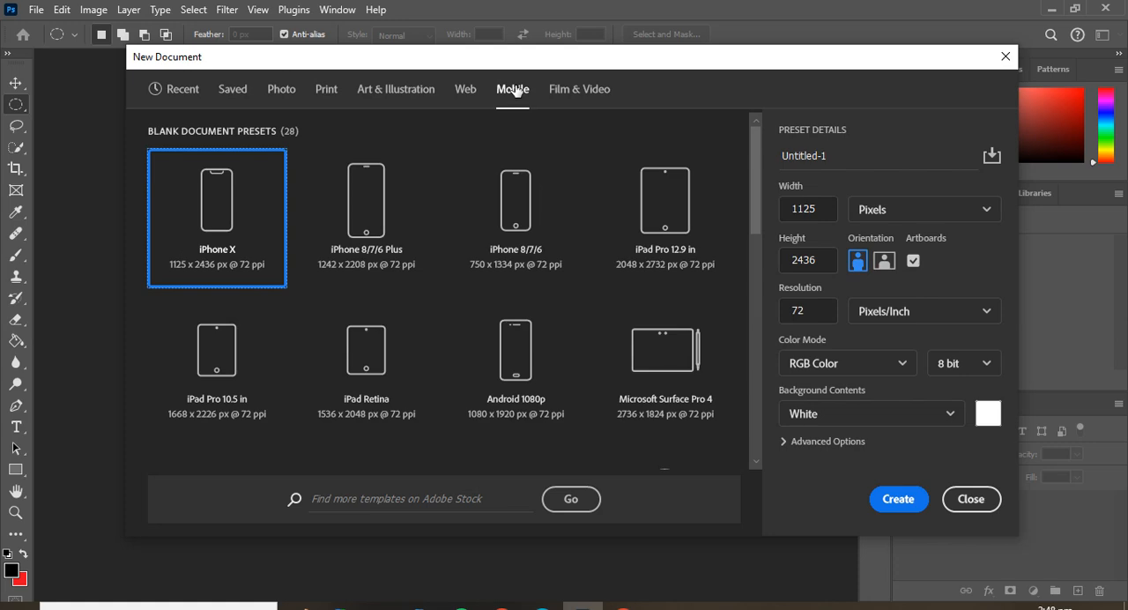
{"action": "scroll", "coordinate": [372, 252], "scroll_direction": "down", "scroll_amount": 3}
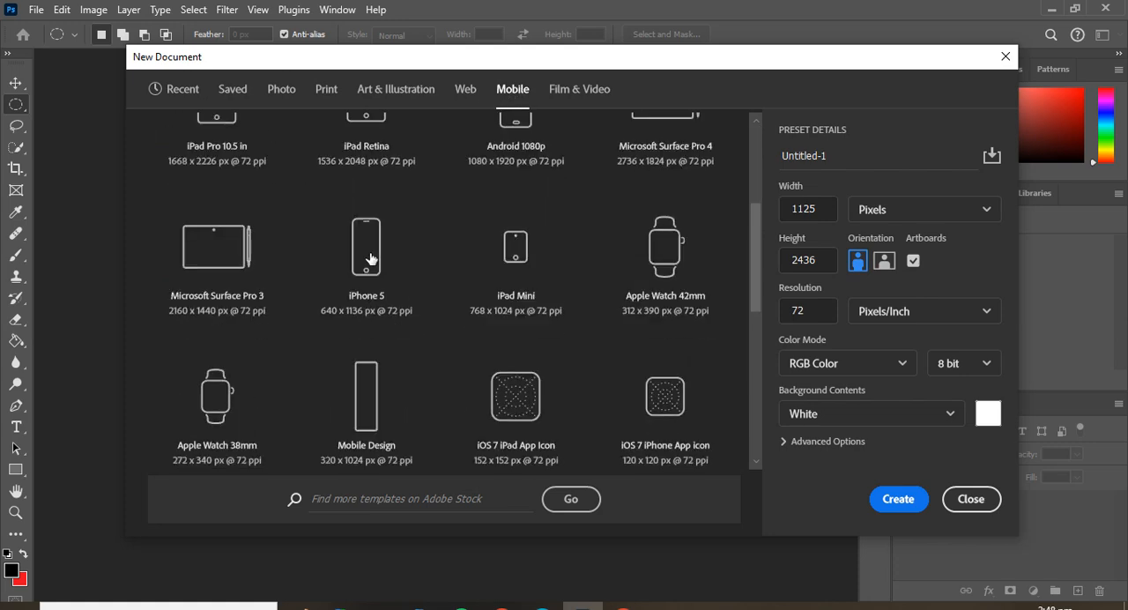
{"action": "scroll", "coordinate": [373, 255], "scroll_direction": "up", "scroll_amount": 3}
{"action": "scroll", "coordinate": [599, 262], "scroll_direction": "down", "scroll_amount": 5}
{"action": "scroll", "coordinate": [597, 263], "scroll_direction": "down", "scroll_amount": 3}
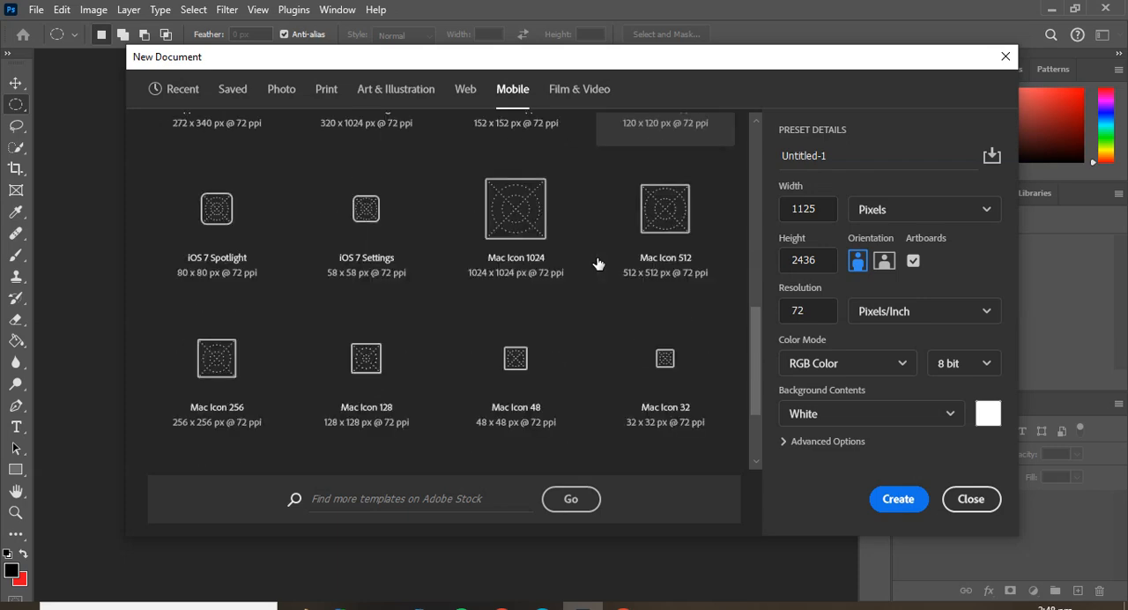
{"action": "scroll", "coordinate": [598, 264], "scroll_direction": "up", "scroll_amount": 6}
{"action": "scroll", "coordinate": [597, 264], "scroll_direction": "down", "scroll_amount": 5}
{"action": "scroll", "coordinate": [597, 263], "scroll_direction": "up", "scroll_amount": 5}
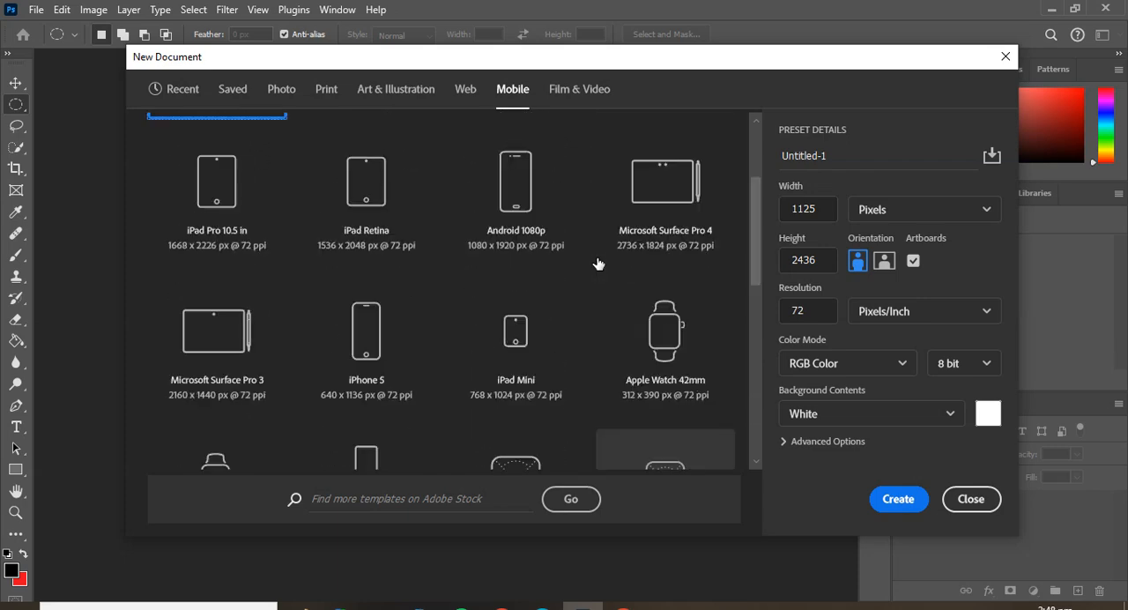
{"action": "left_click", "coordinate": [559, 94]}
{"action": "scroll", "coordinate": [556, 179], "scroll_direction": "down", "scroll_amount": 2}
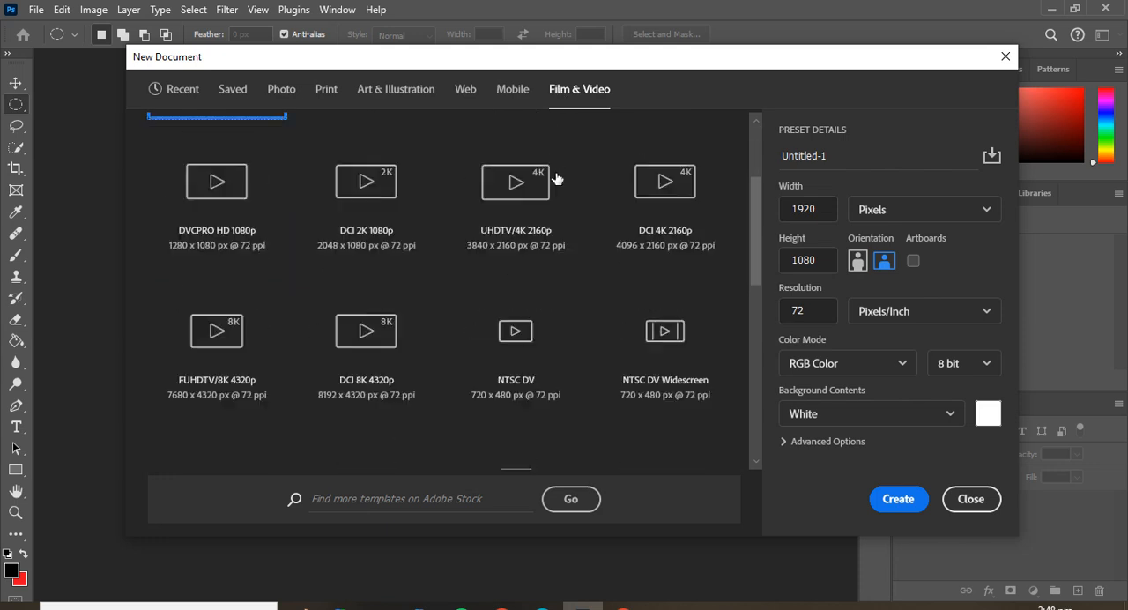
{"action": "scroll", "coordinate": [557, 179], "scroll_direction": "up", "scroll_amount": 2}
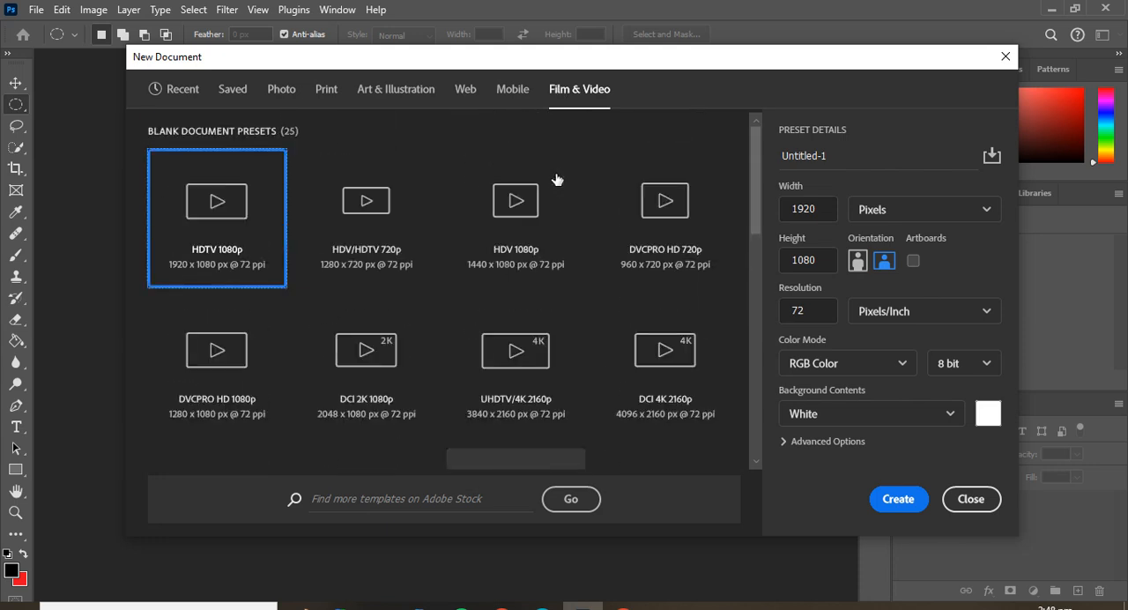
Return to the saved presets and name the new document FX studio.
{"action": "left_click", "coordinate": [222, 90]}
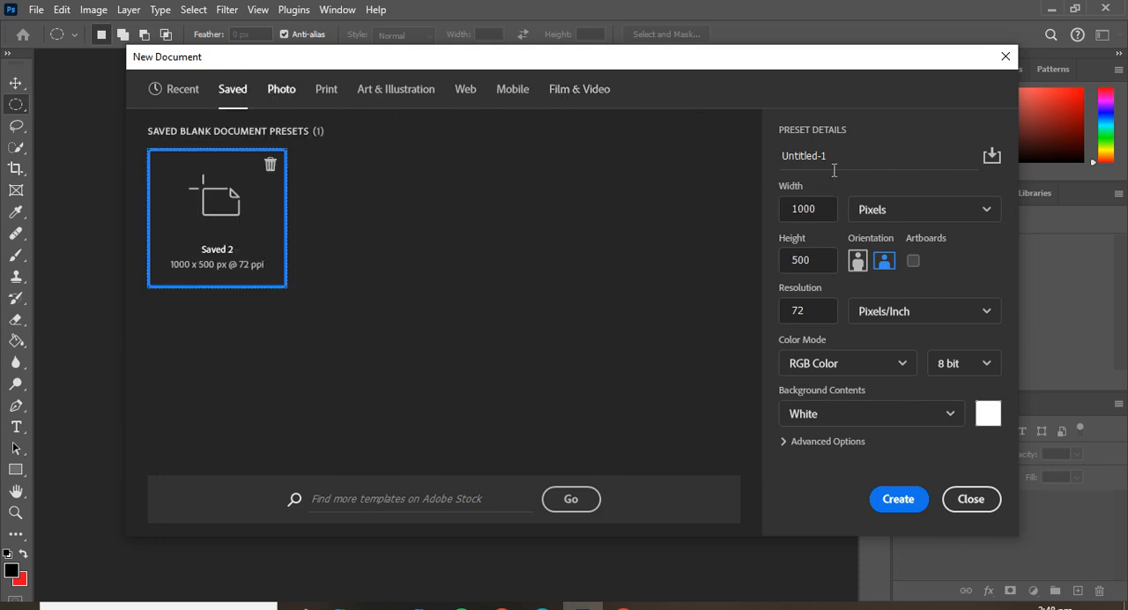
{"action": "left_click", "coordinate": [878, 163]}
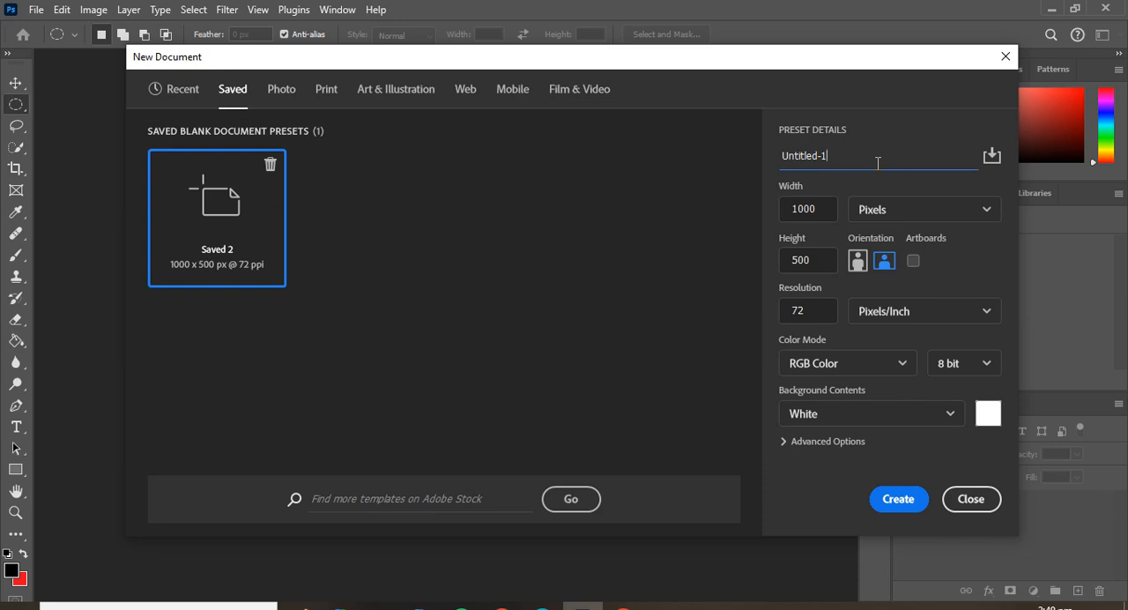
{"action": "key", "text": "BackSpace"}
{"action": "key", "text": "BackSpace"}
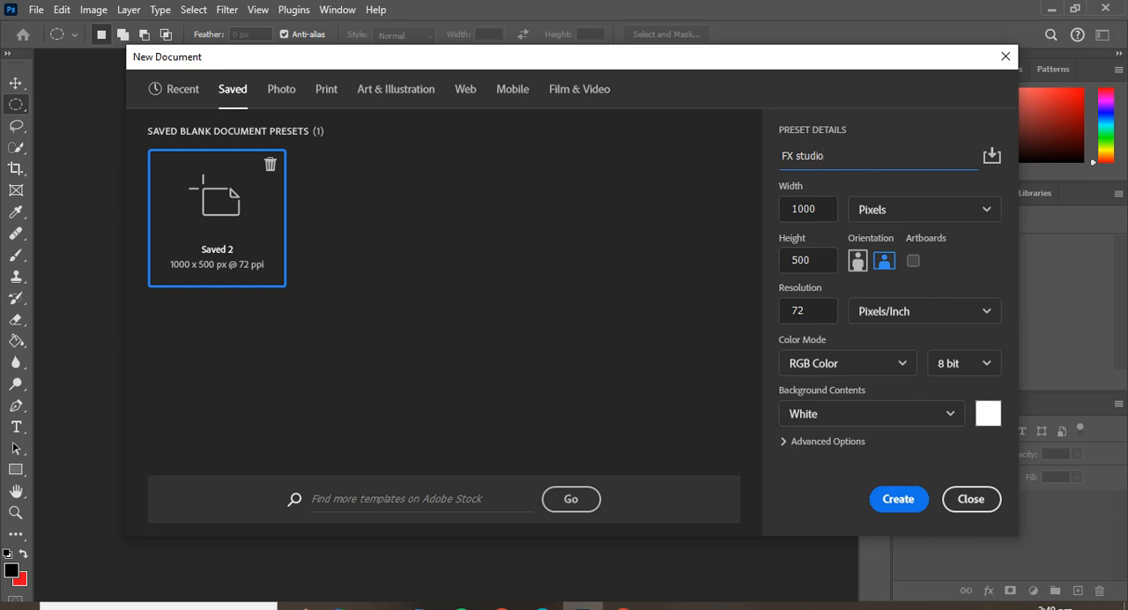
Set the width to 1000 px and create the FX studio document with RGB Color mode and White background contents.
{"action": "left_click", "coordinate": [803, 209]}
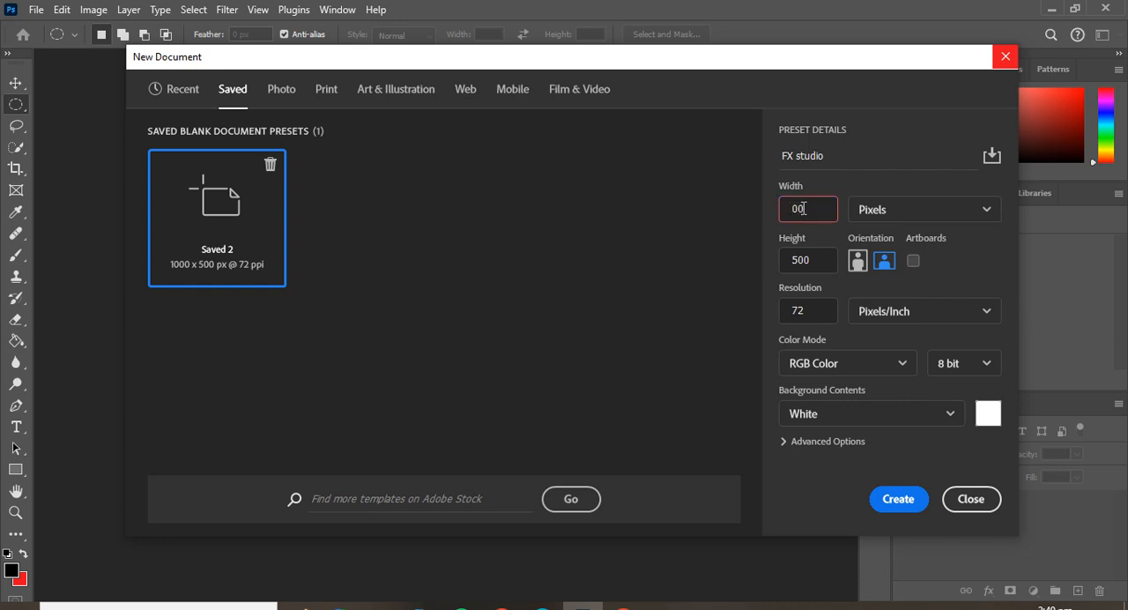
{"action": "type", "text": "1000"}
{"action": "key", "text": "Tab"}
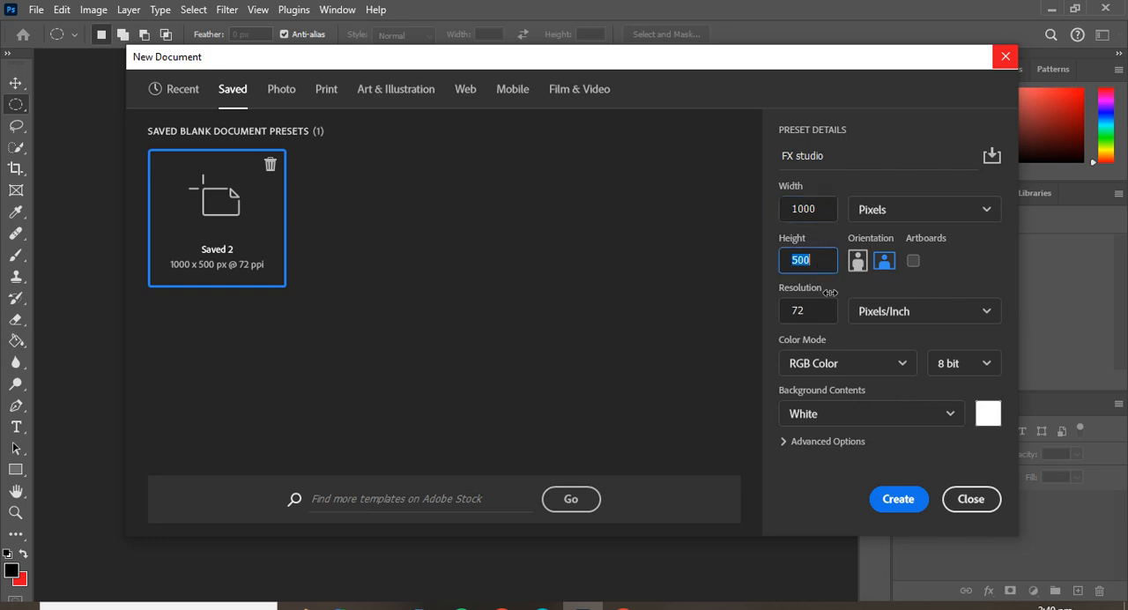
{"action": "left_click", "coordinate": [814, 316]}
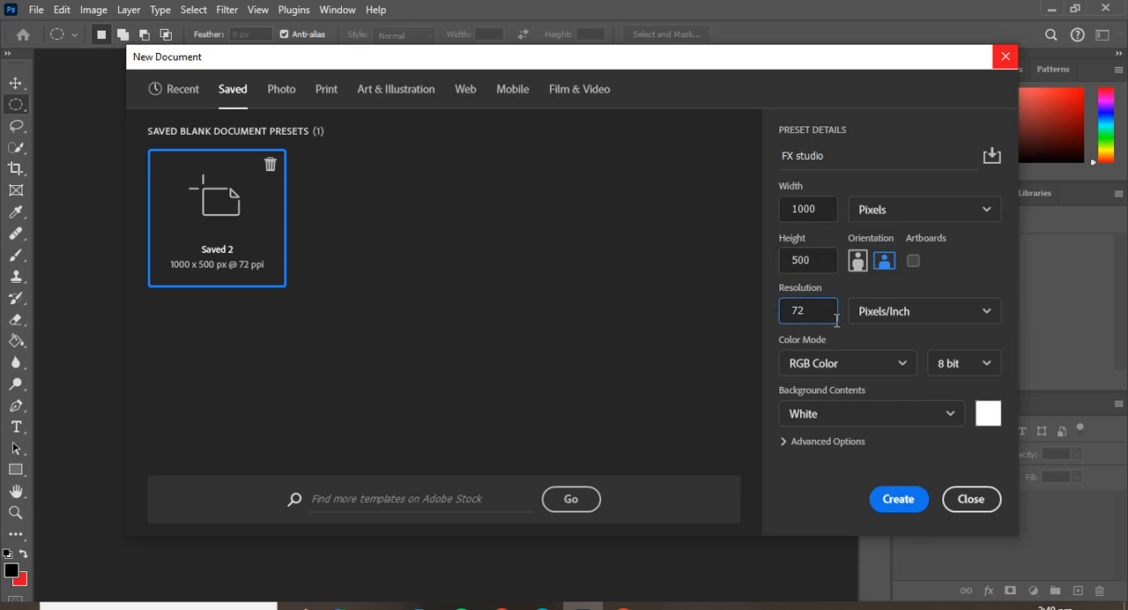
{"action": "left_click", "coordinate": [864, 365]}
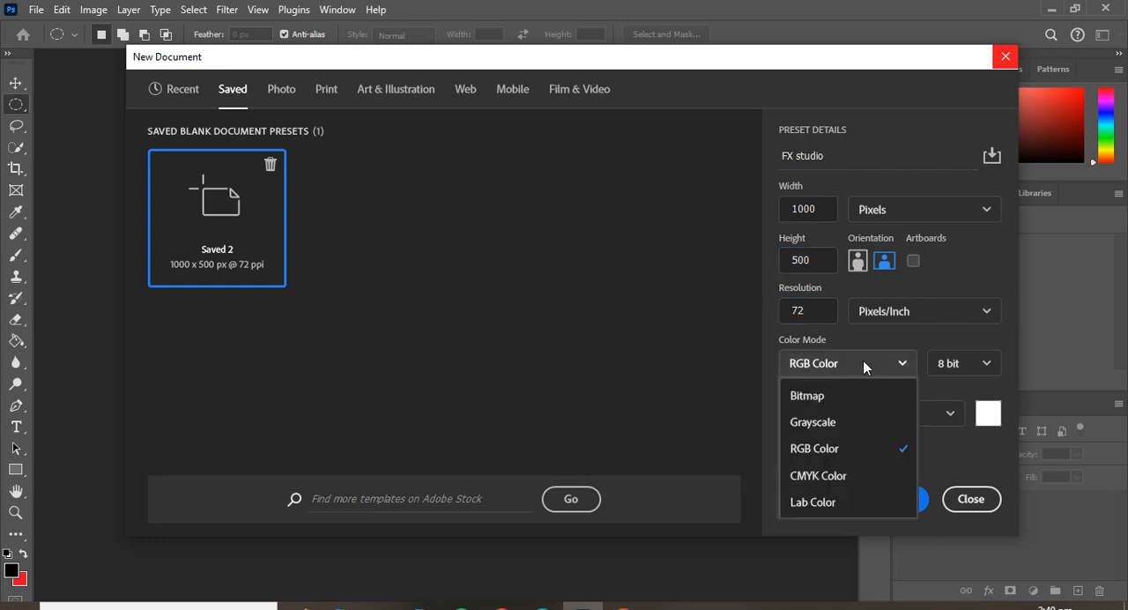
{"action": "left_click", "coordinate": [952, 338]}
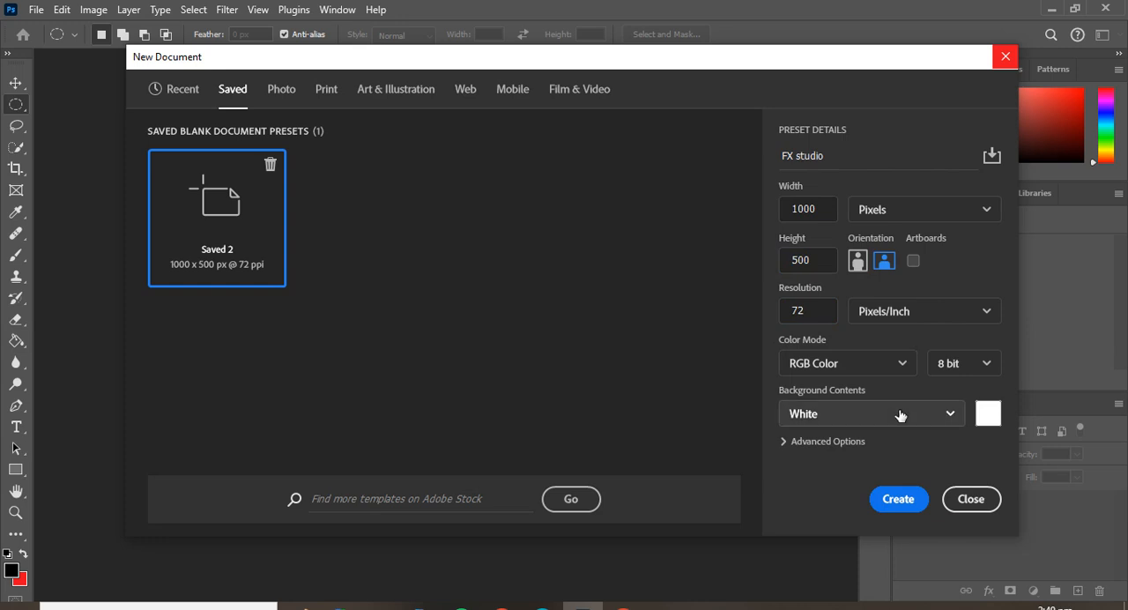
{"action": "left_click", "coordinate": [900, 415]}
{"action": "left_click", "coordinate": [943, 270]}
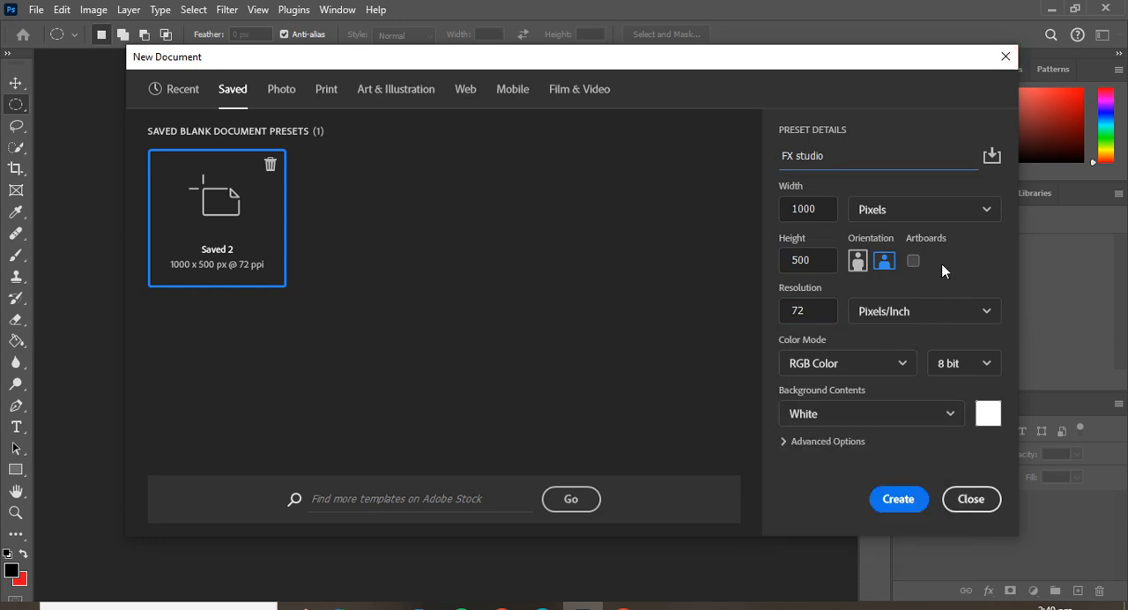
{"action": "left_click", "coordinate": [898, 499]}
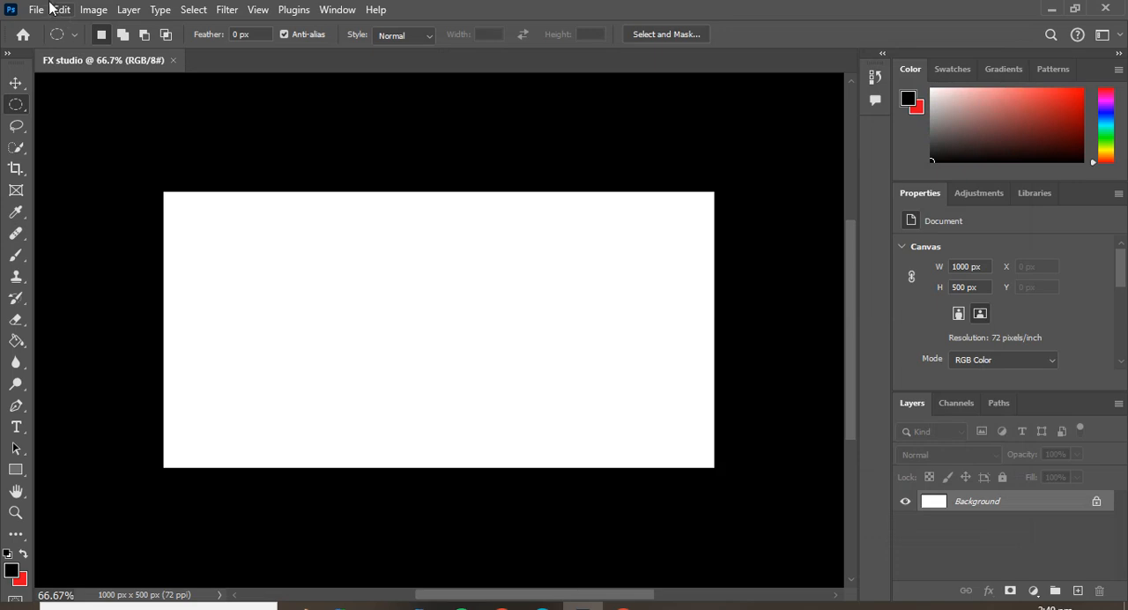
{"action": "left_click", "coordinate": [41, 7]}
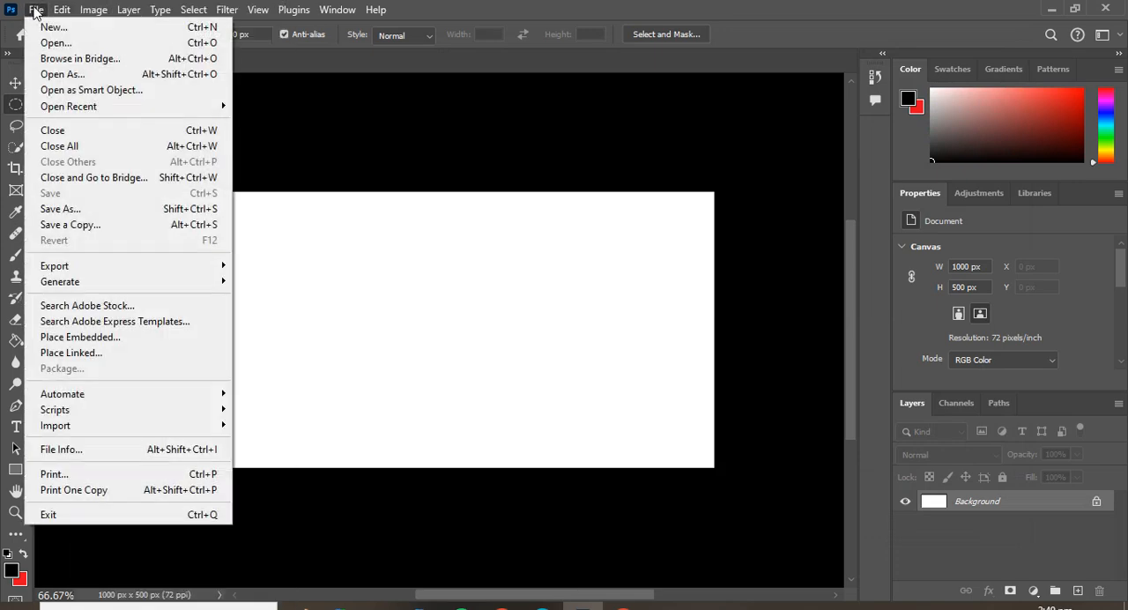
{"action": "left_click", "coordinate": [58, 28]}
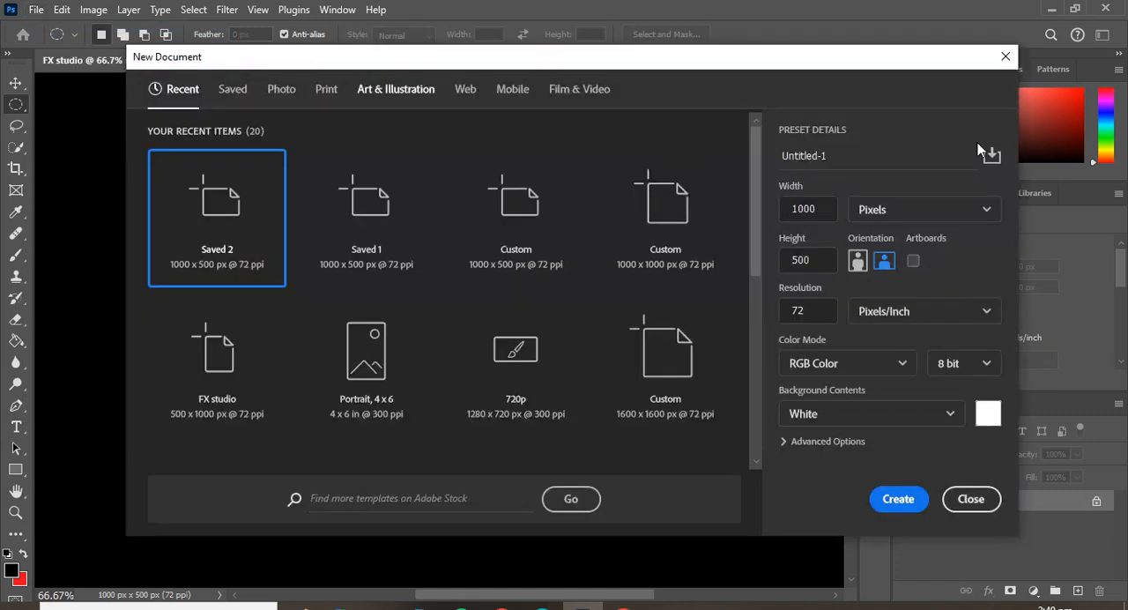
{"action": "left_click", "coordinate": [993, 155]}
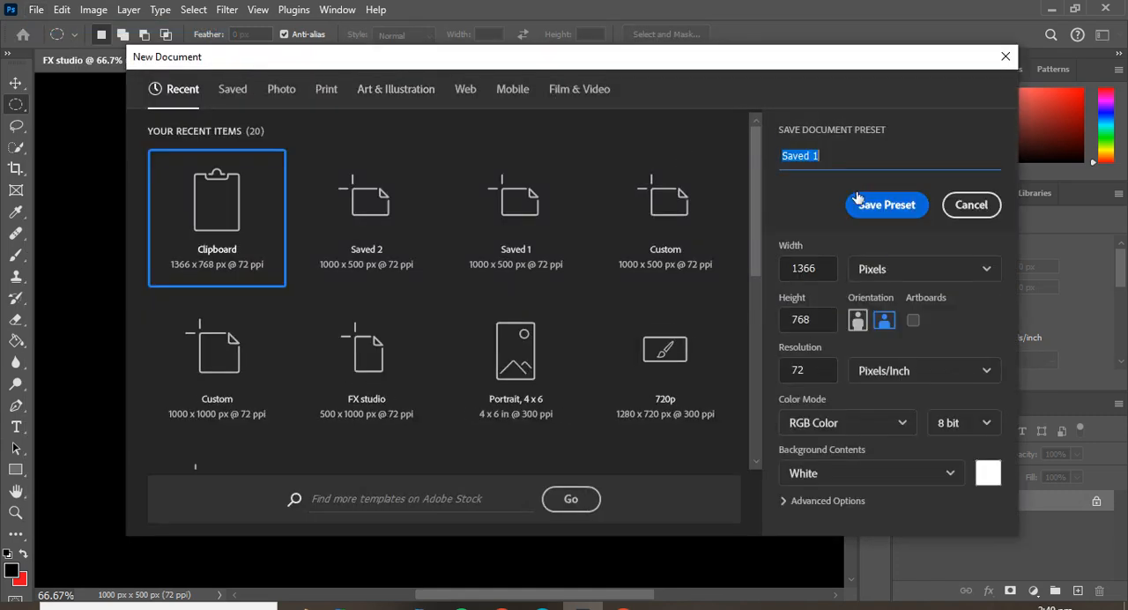
{"action": "left_click", "coordinate": [974, 205]}
{"action": "left_click", "coordinate": [1005, 56]}
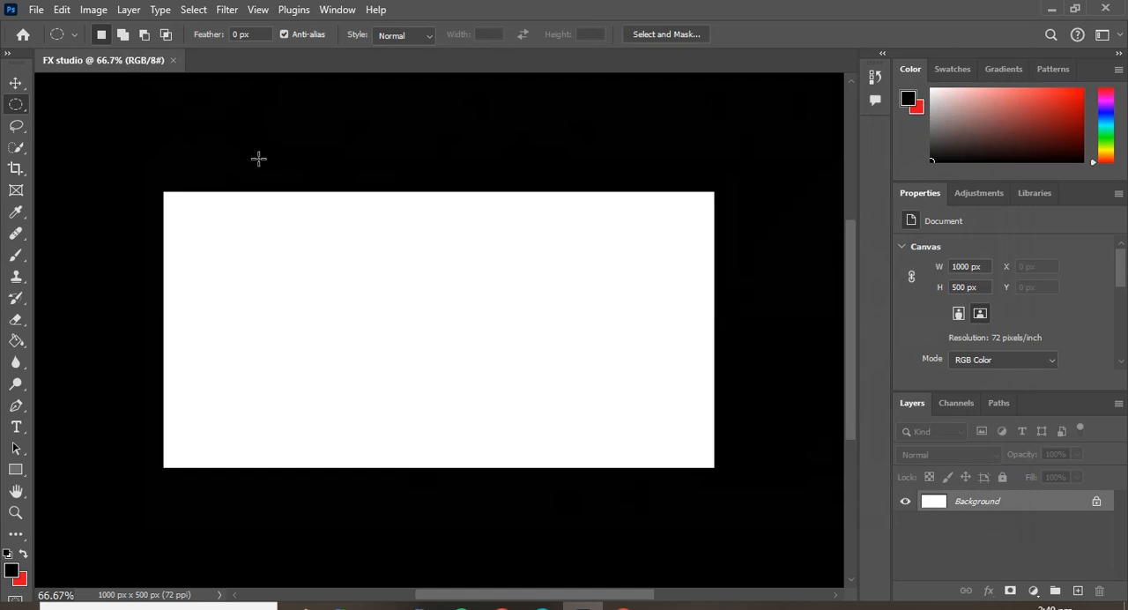
Create a document from the Saved 2 preset with Artboards enabled, and close that document.
{"action": "left_click", "coordinate": [39, 10]}
{"action": "left_click", "coordinate": [56, 29]}
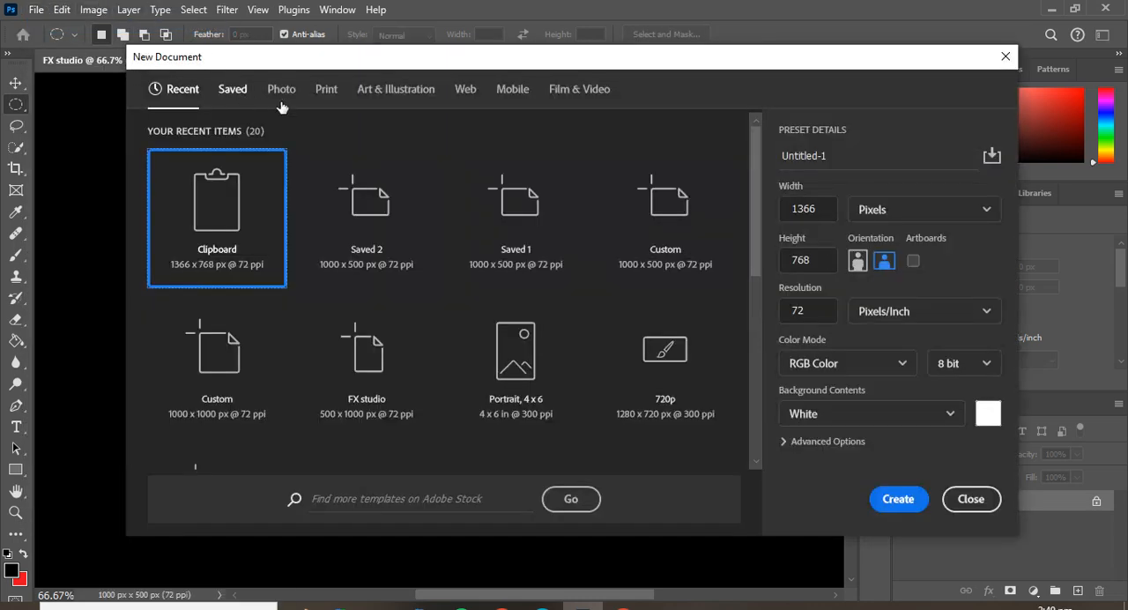
{"action": "left_click", "coordinate": [238, 93]}
{"action": "left_click", "coordinate": [238, 199]}
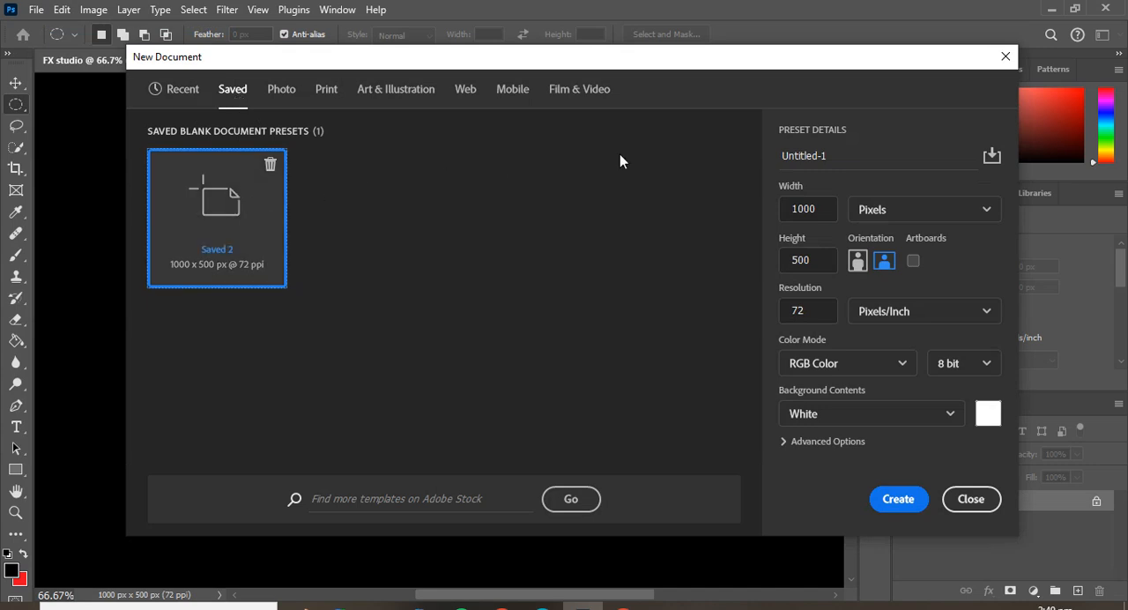
{"action": "left_click", "coordinate": [912, 262]}
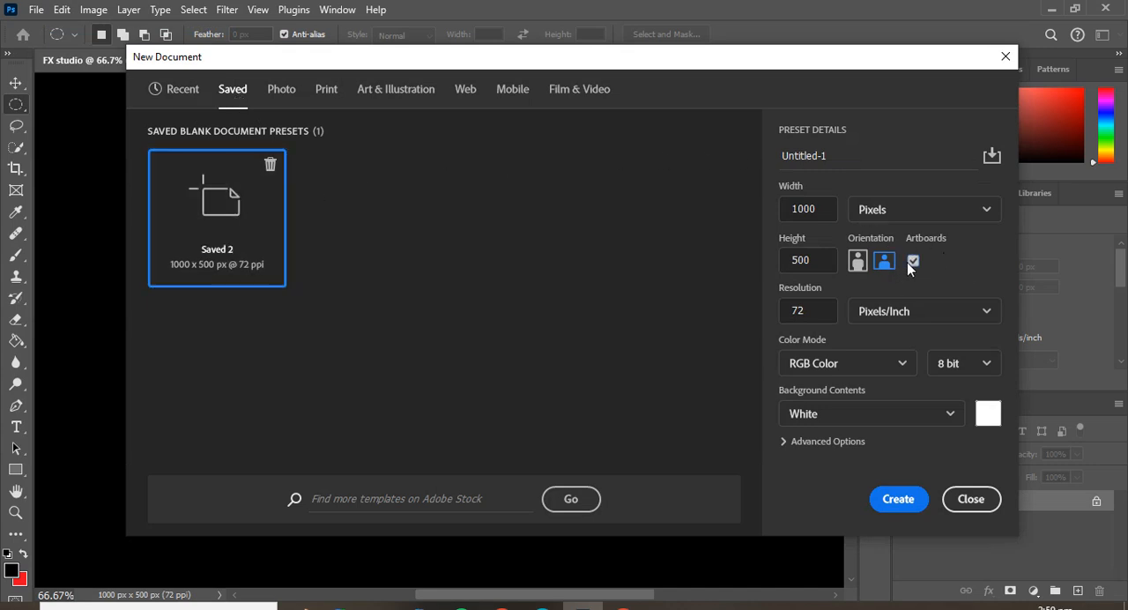
{"action": "left_click", "coordinate": [894, 497]}
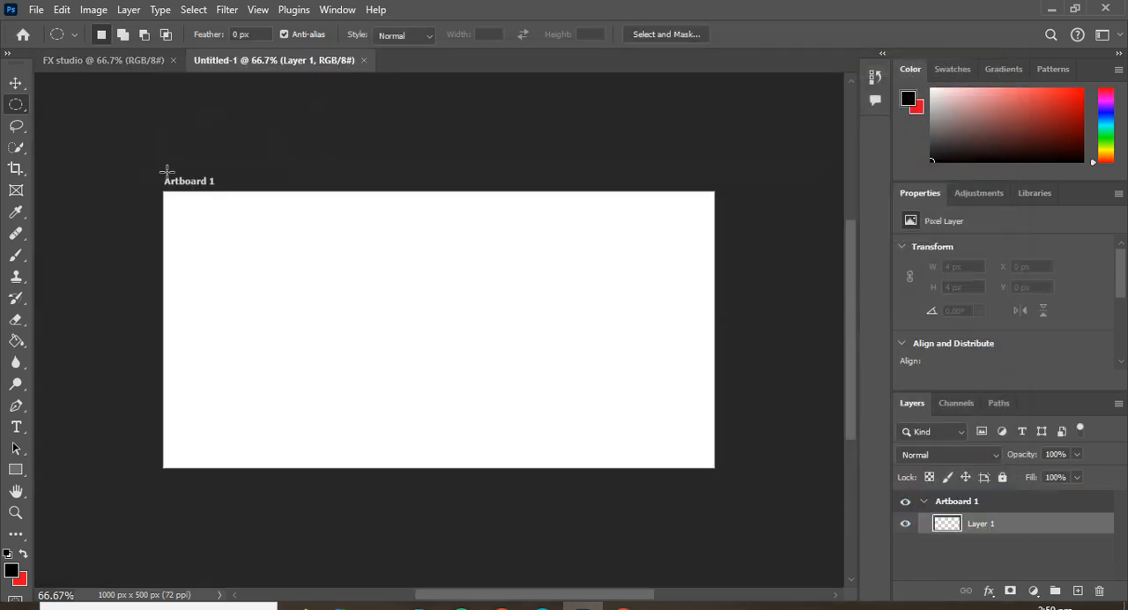
{"action": "left_click", "coordinate": [361, 62]}
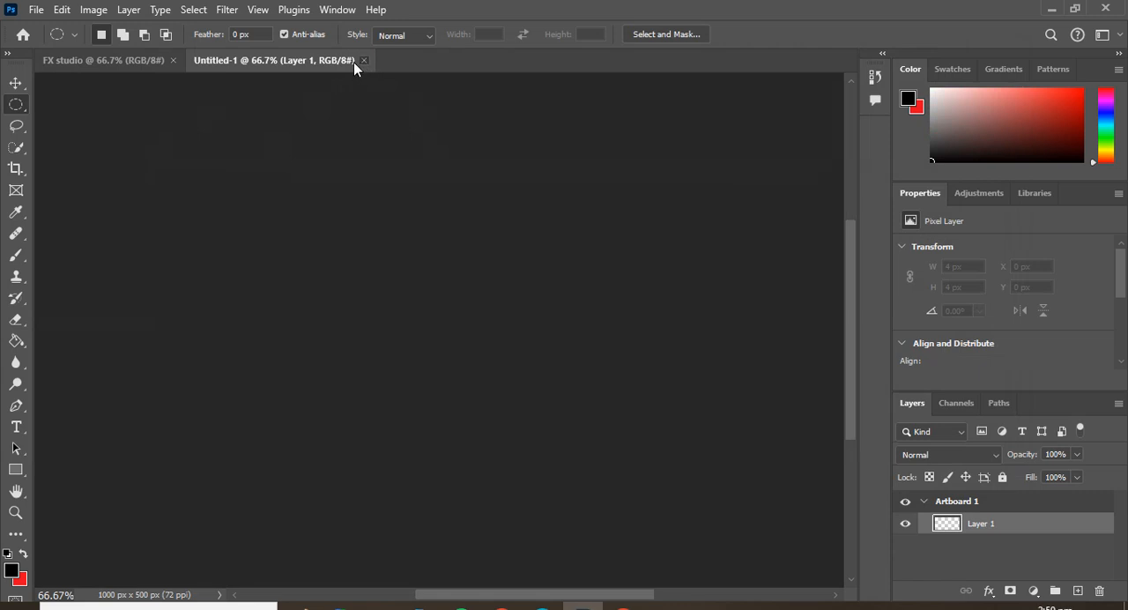
Switch from the Elliptical Marquee to the Rectangular Marquee tool.
{"action": "left_click", "coordinate": [17, 82]}
{"action": "left_click", "coordinate": [16, 104]}
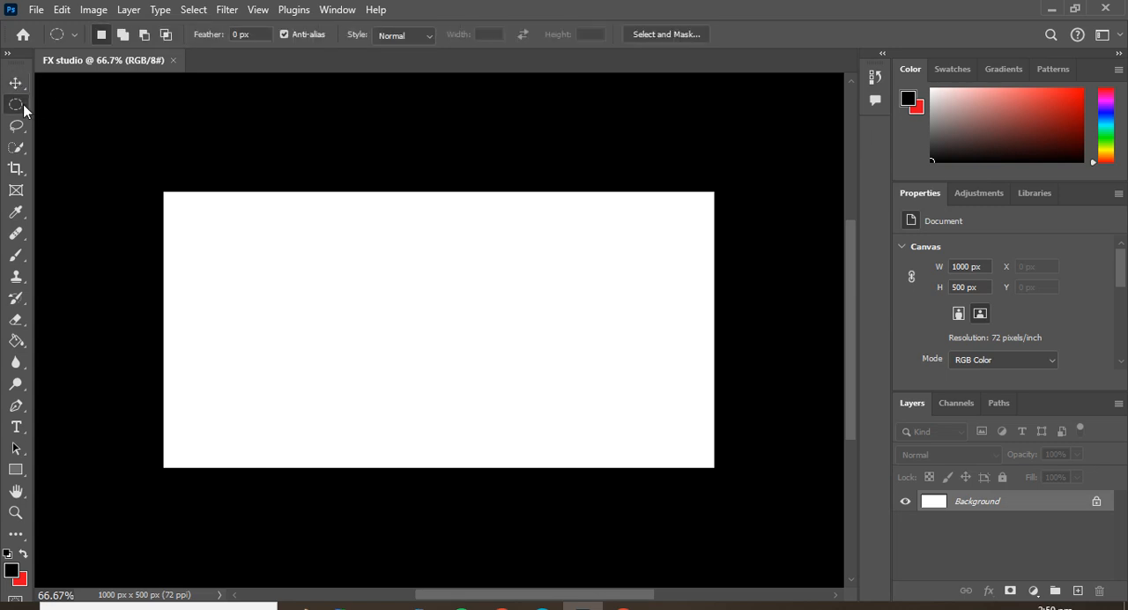
{"action": "right_click", "coordinate": [22, 104]}
{"action": "left_click", "coordinate": [58, 103]}
Undock the Layers panel over the canvas, enlarge it, and add a new empty layer above the Background.
{"action": "left_click_drag", "start_coordinate": [1061, 412], "coordinate": [498, 180]}
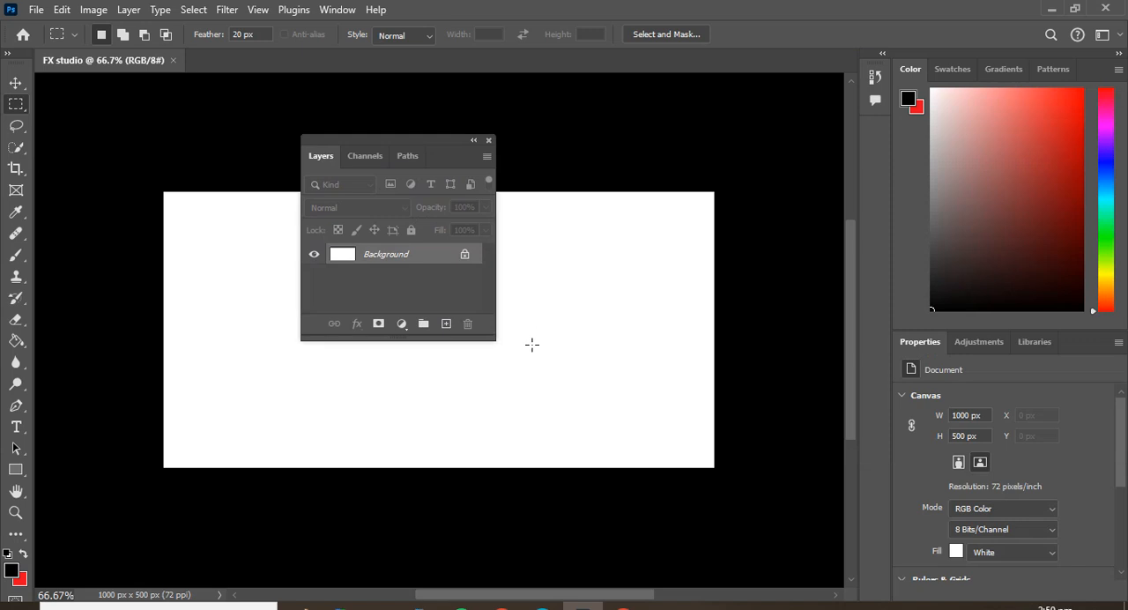
{"action": "left_click_drag", "start_coordinate": [496, 341], "coordinate": [695, 449]}
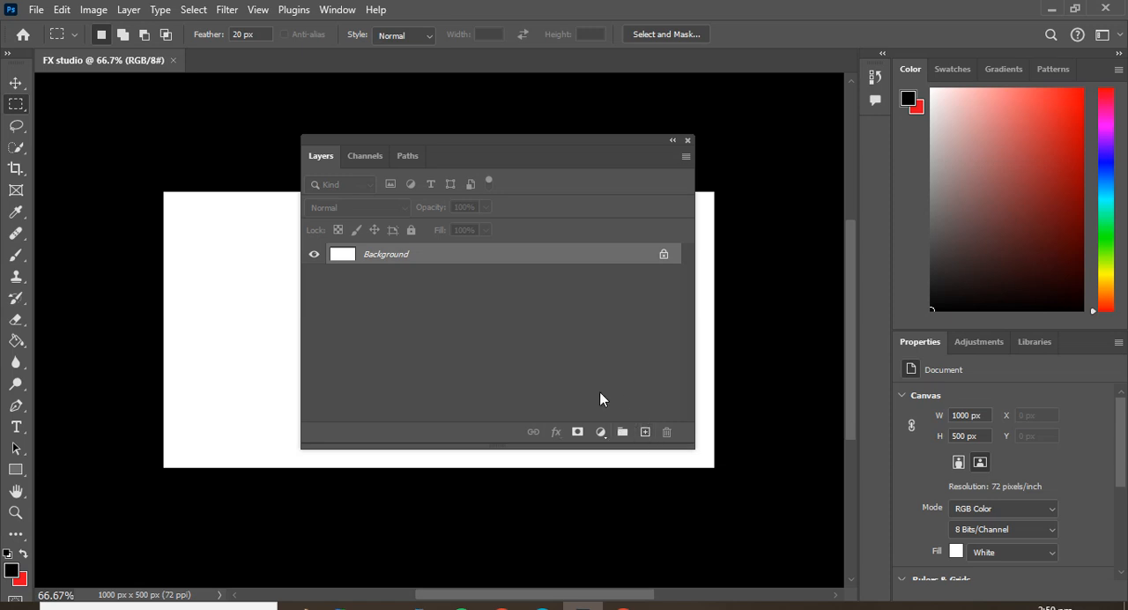
{"action": "left_click", "coordinate": [645, 432]}
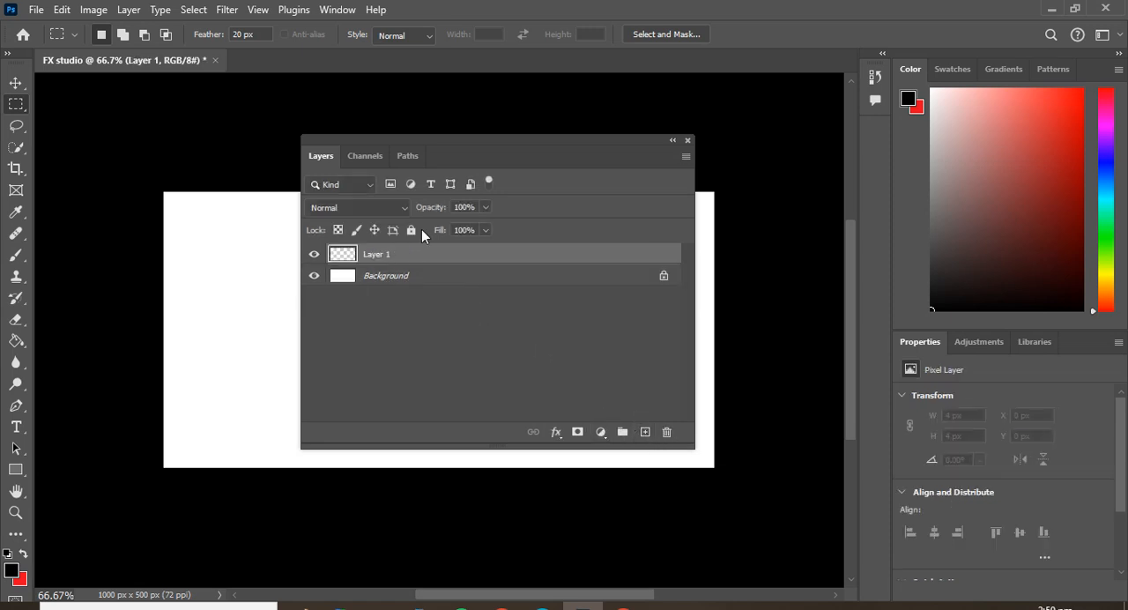
Delete the empty layer above the Background and reset the Essentials workspace.
{"action": "right_click", "coordinate": [388, 253]}
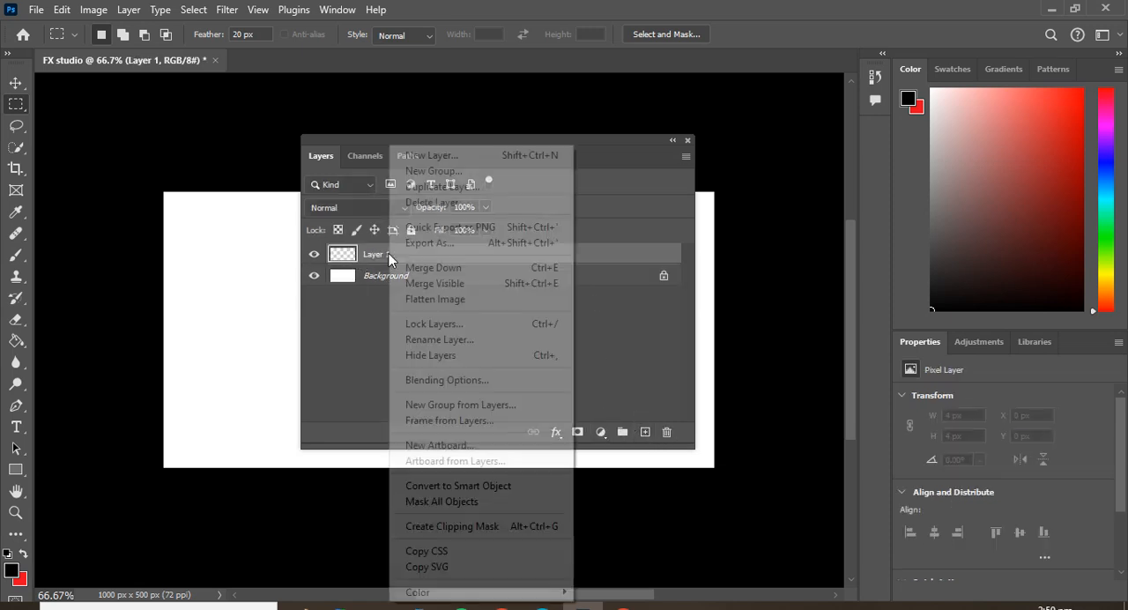
{"action": "left_click", "coordinate": [439, 204]}
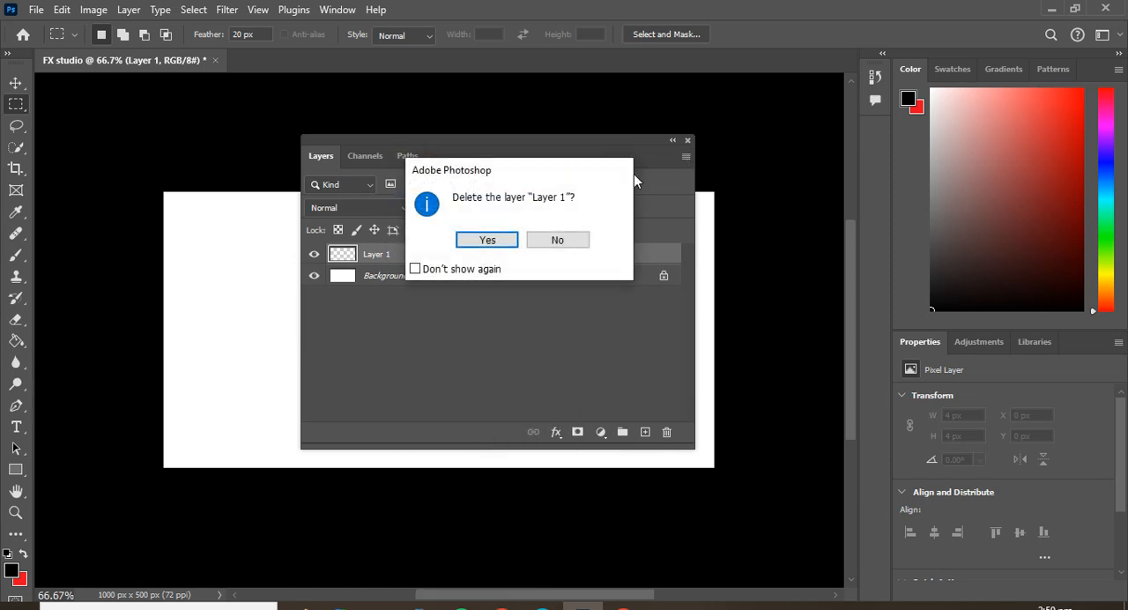
{"action": "left_click", "coordinate": [489, 242]}
{"action": "left_click", "coordinate": [1103, 35]}
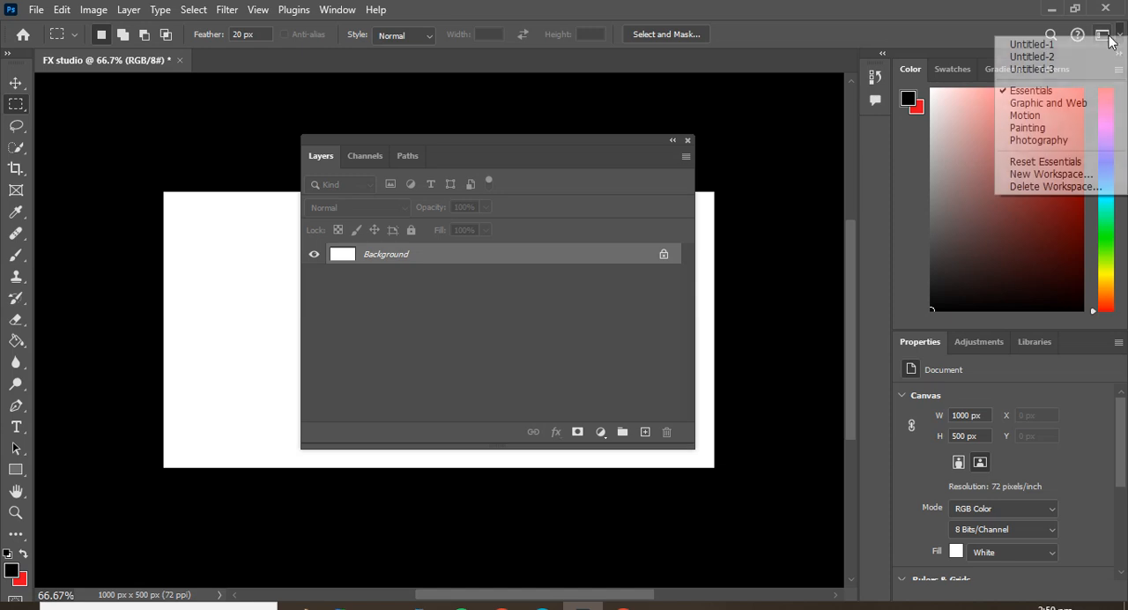
{"action": "left_click", "coordinate": [1049, 161]}
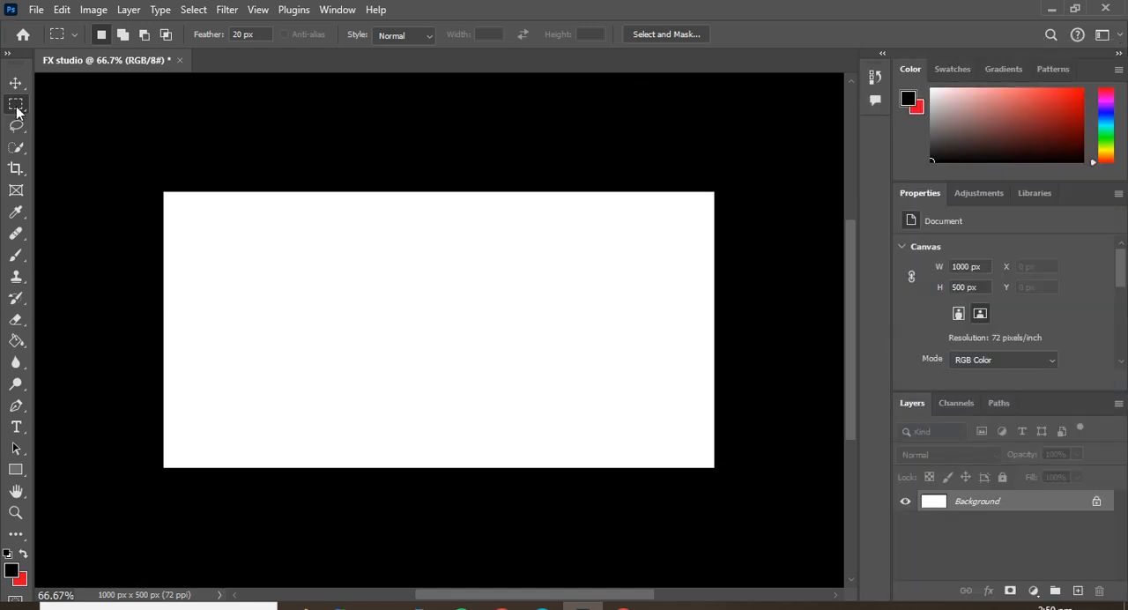
Set up the Brush tool with a strong red foreground color and a brush size of 100 px.
{"action": "left_click", "coordinate": [16, 255]}
{"action": "left_click_drag", "start_coordinate": [1079, 126], "coordinate": [1082, 106]}
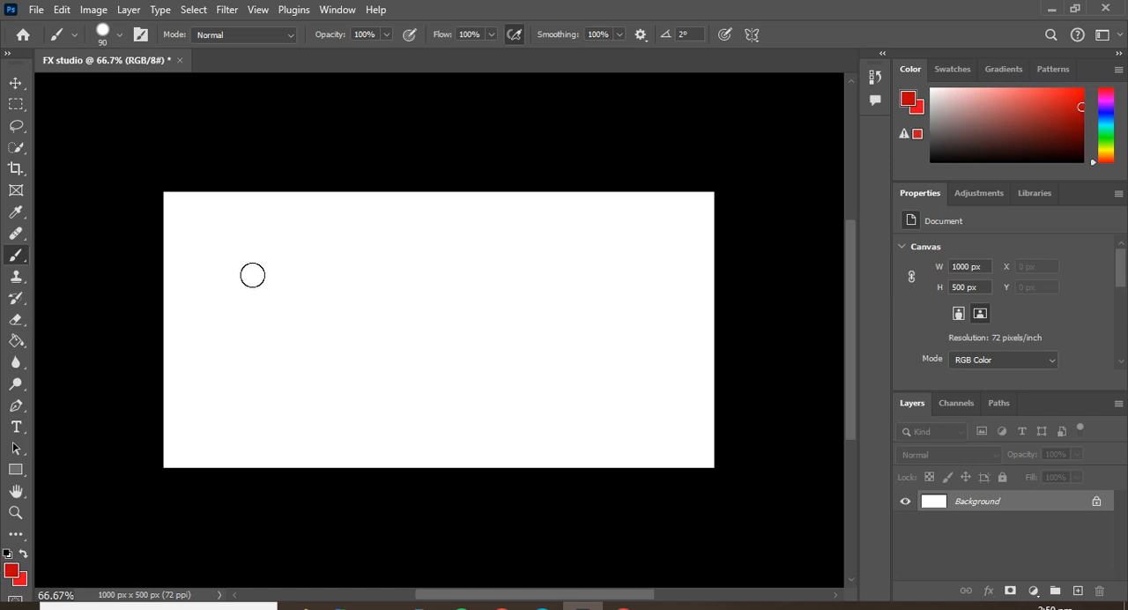
{"action": "key", "text": "bracketright"}
{"action": "key", "text": "bracketright"}
{"action": "key", "text": "bracketright"}
{"action": "key", "text": "bracketright"}
{"action": "key", "text": "bracketleft"}
{"action": "key", "text": "bracketleft"}
{"action": "key", "text": "bracketleft"}
Try to move a red brush stroke painted directly on the Background layer, and undo the stroke.
{"action": "left_click_drag", "start_coordinate": [250, 272], "coordinate": [561, 295]}
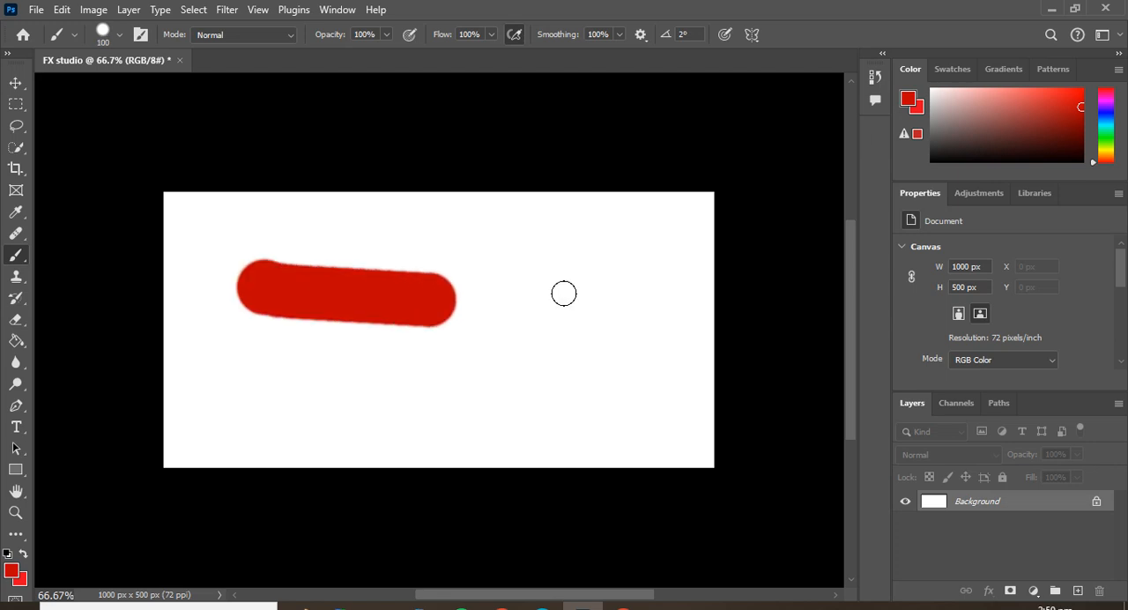
{"action": "left_click", "coordinate": [15, 84]}
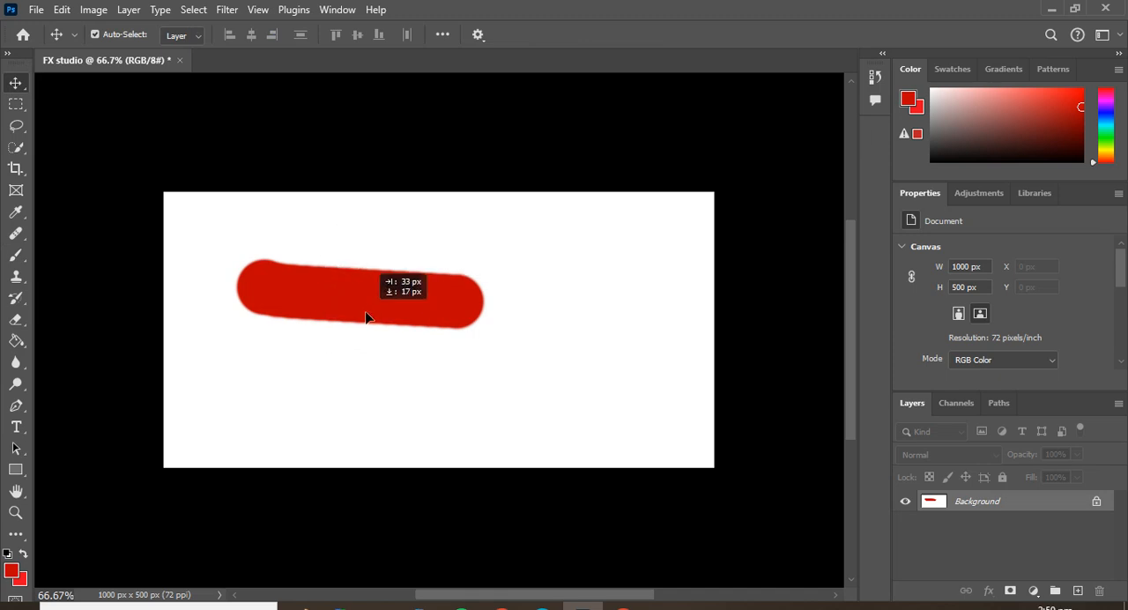
{"action": "left_click_drag", "start_coordinate": [366, 317], "coordinate": [390, 302]}
{"action": "left_click", "coordinate": [692, 282]}
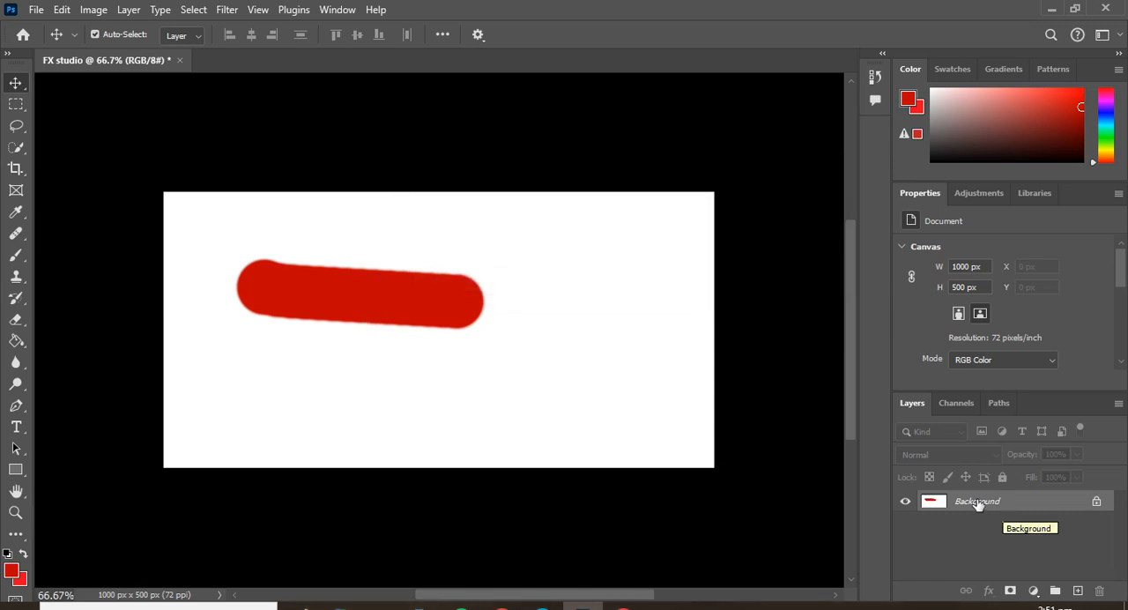
{"action": "key", "text": "ctrl+z"}
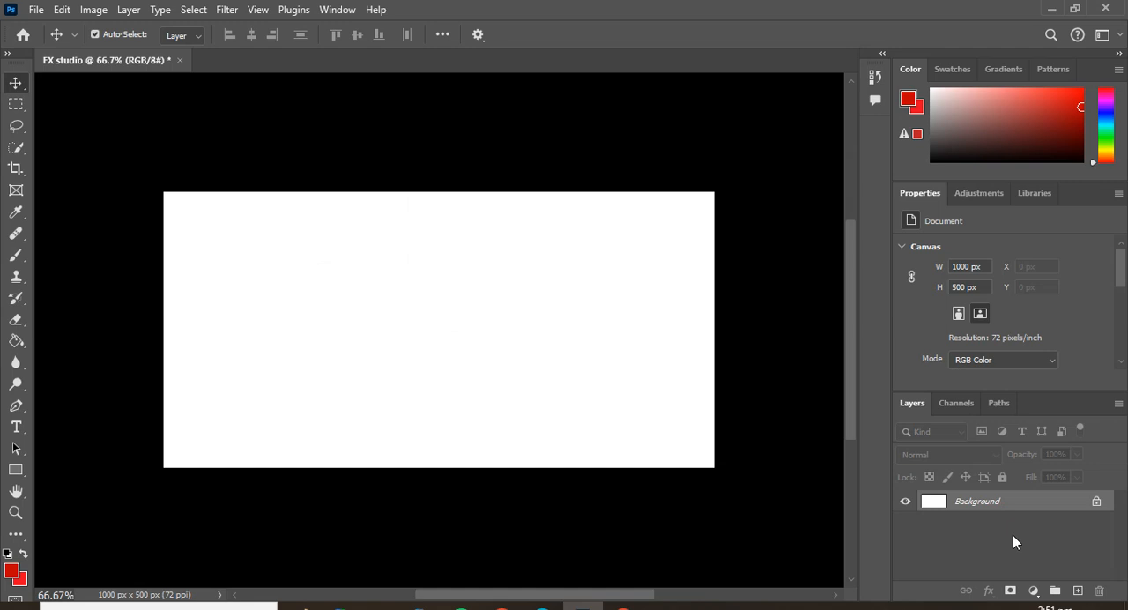
Add a new layer and paint a diagonal red brush stroke about 497 by 213 px on it.
{"action": "left_click", "coordinate": [1077, 591]}
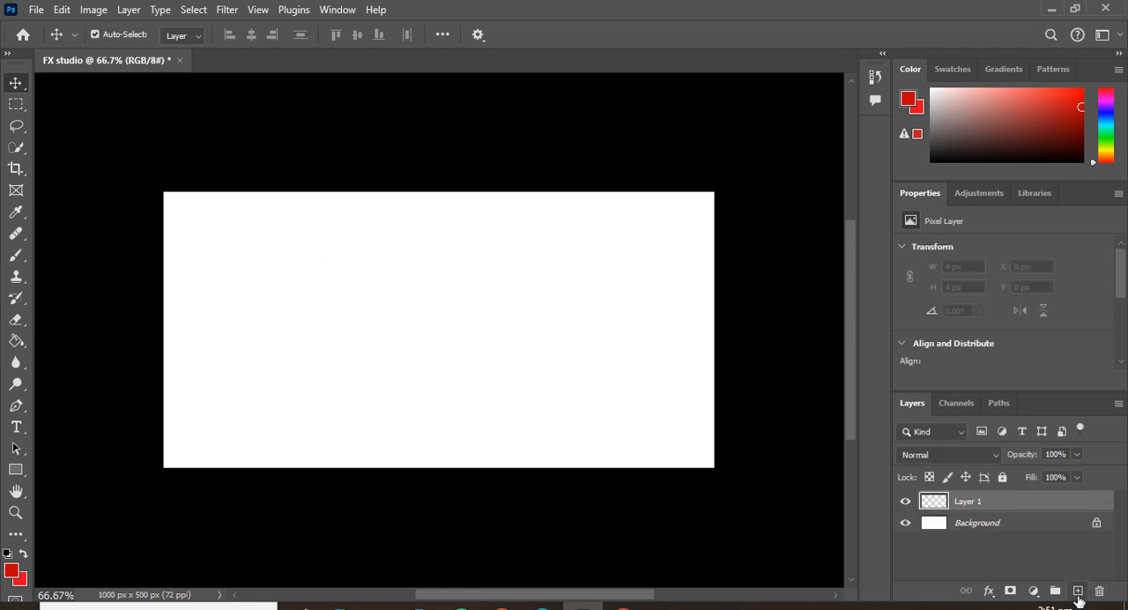
{"action": "left_click", "coordinate": [16, 255]}
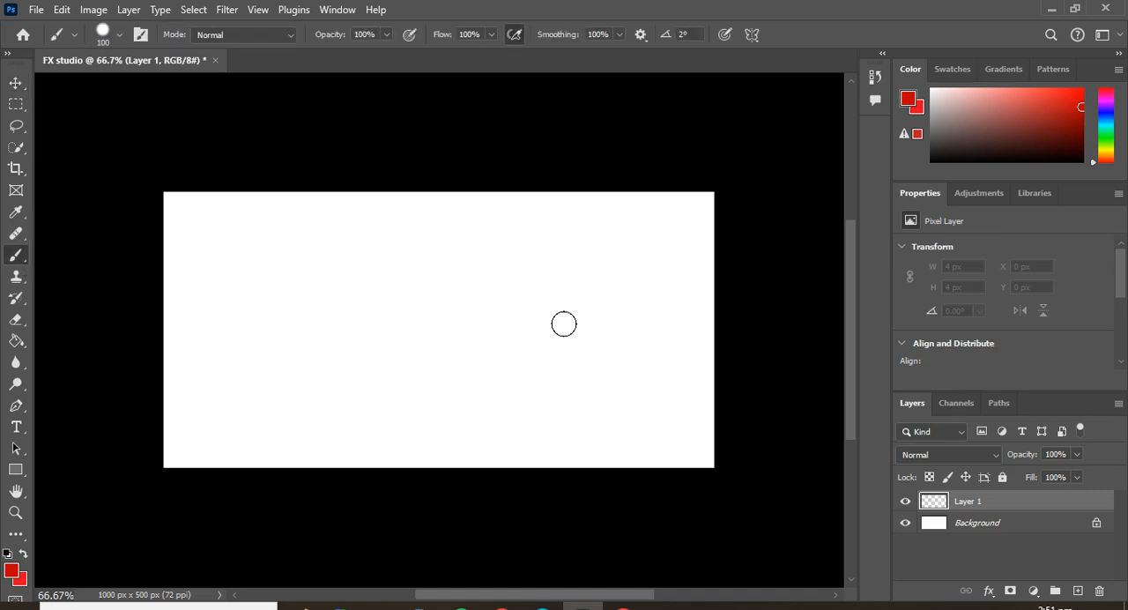
{"action": "left_click", "coordinate": [292, 263]}
{"action": "left_click", "coordinate": [504, 320], "text": "shift"}
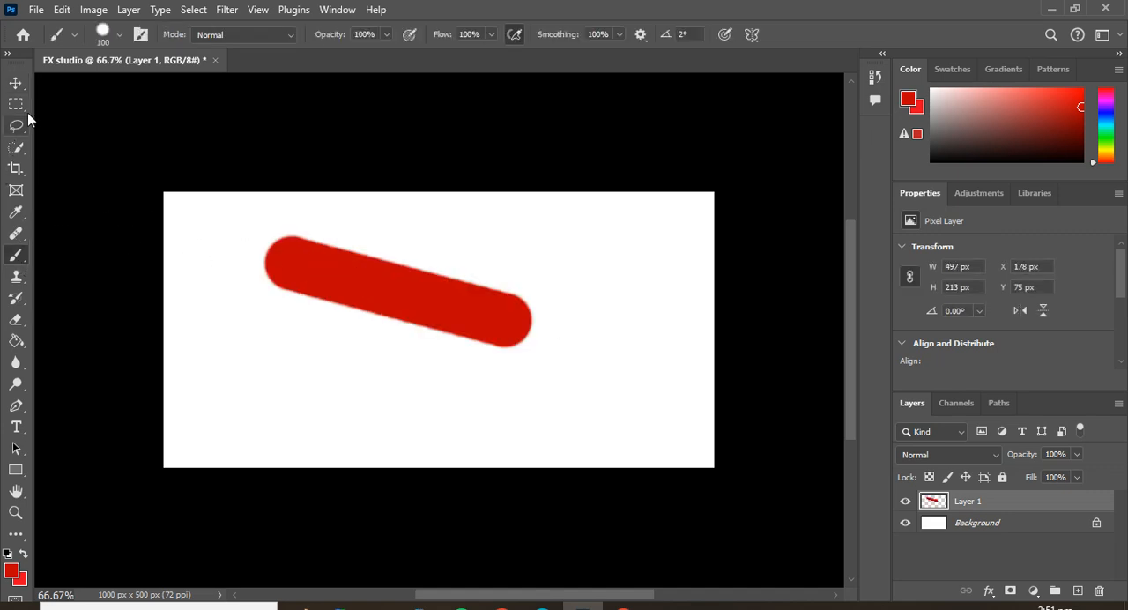
Move the red stroke to the canvas center, at about X 252 px and Y 103 px, and delete its layer.
{"action": "left_click", "coordinate": [16, 83]}
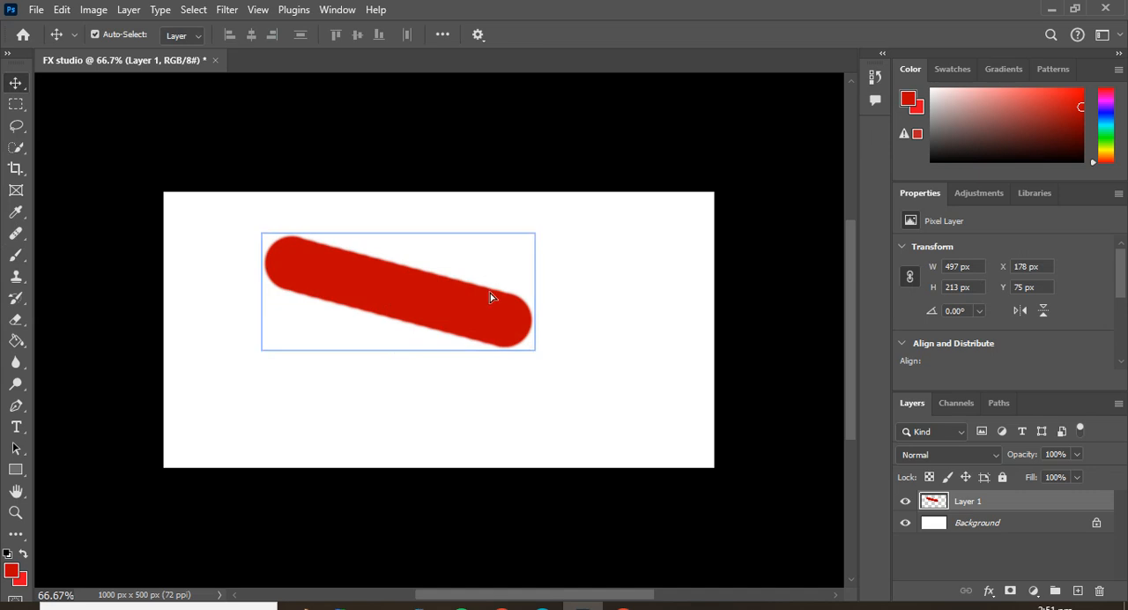
{"action": "mouse_move", "coordinate": [491, 297]}
{"action": "left_mouse_down"}
{"action": "mouse_move", "coordinate": [320, 328]}
{"action": "mouse_move", "coordinate": [234, 302]}
{"action": "mouse_move", "coordinate": [461, 308]}
{"action": "mouse_move", "coordinate": [424, 311]}
{"action": "left_mouse_up"}
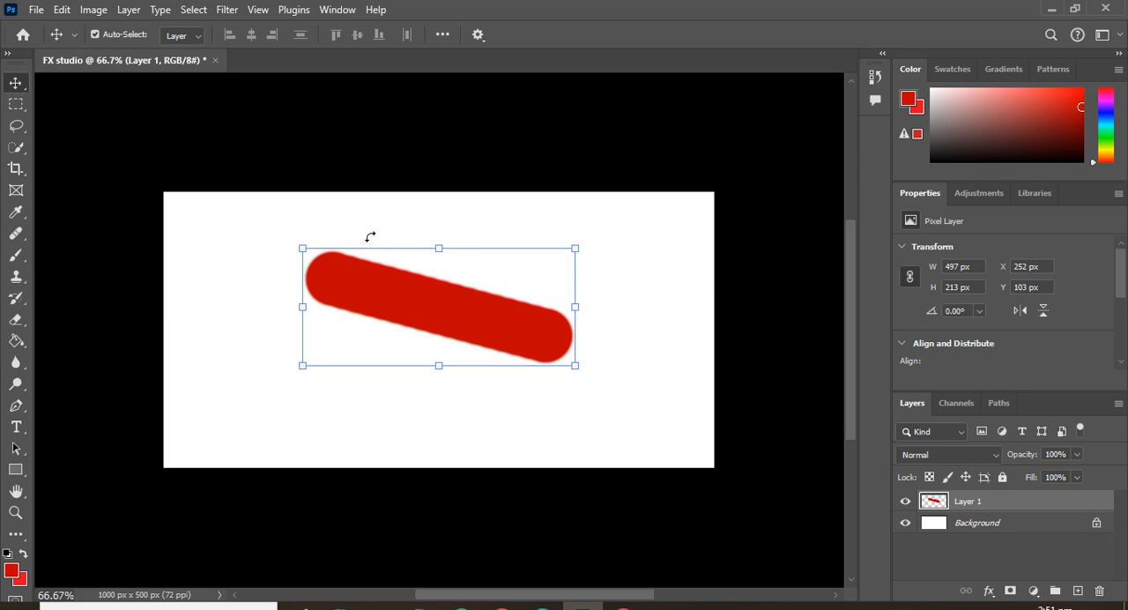
{"action": "key", "text": "Delete"}
Activate the Rectangular Marquee tool and zoom the FX studio document to 100%.
{"action": "left_click", "coordinate": [15, 106]}
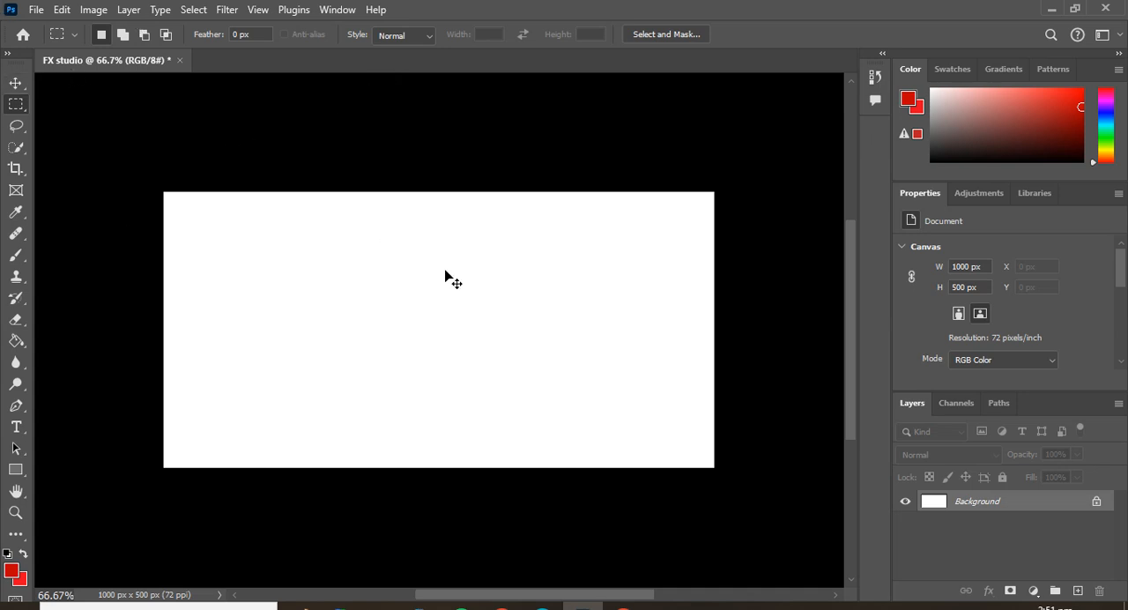
{"action": "key", "text": "ctrl+plus"}
{"action": "key", "text": "ctrl+minus"}
{"action": "key", "text": "ctrl+plus"}
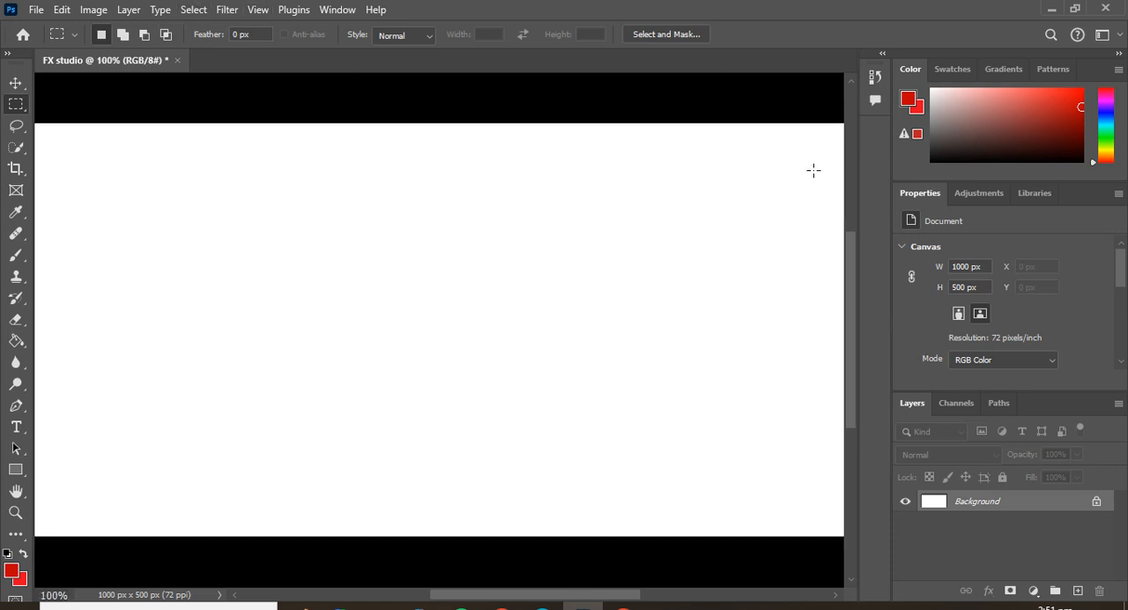
Build one combined selection from three overlapping rectangles with the Rectangular Marquee in Add to Selection mode.
{"action": "scroll", "coordinate": [738, 239], "scroll_direction": "down", "scroll_amount": 3}
{"action": "scroll", "coordinate": [739, 250], "scroll_direction": "up", "scroll_amount": 3}
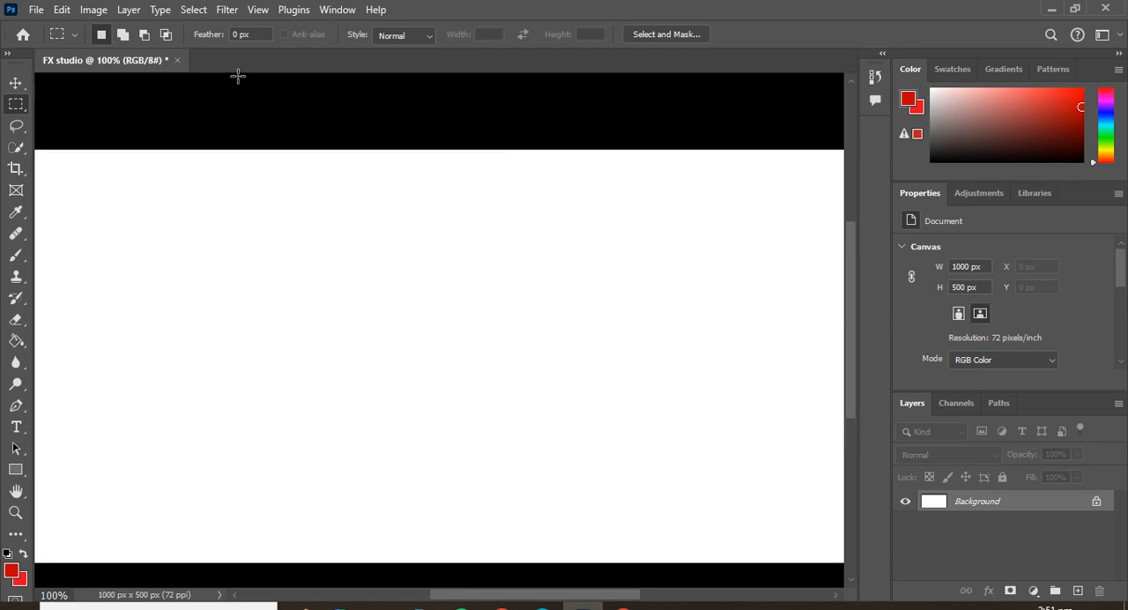
{"action": "scroll", "coordinate": [238, 76], "scroll_direction": "down", "scroll_amount": 1}
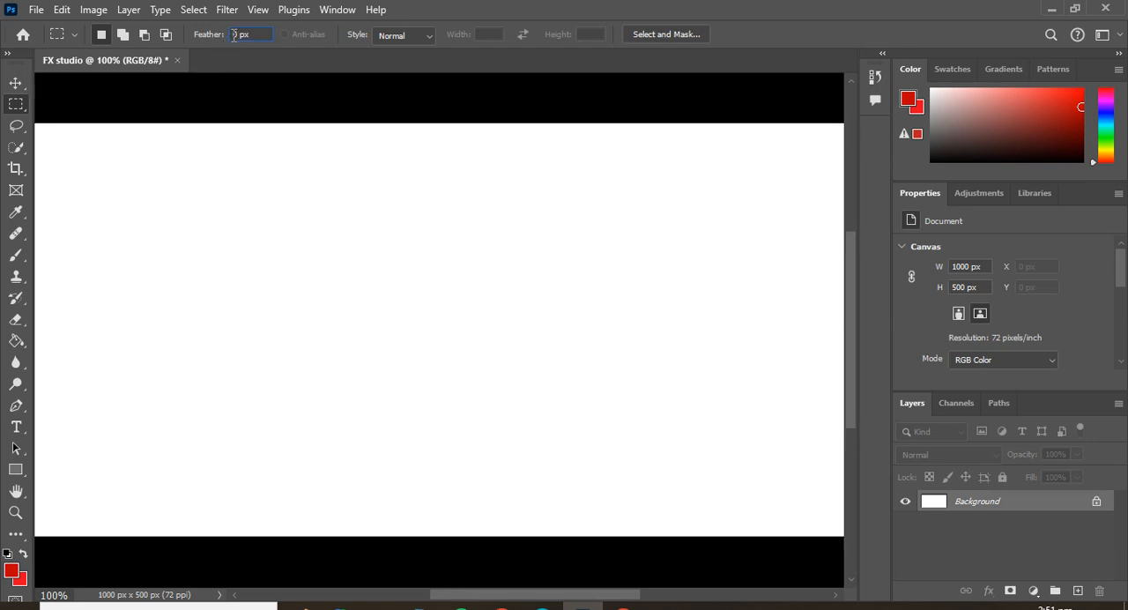
{"action": "left_click", "coordinate": [124, 36]}
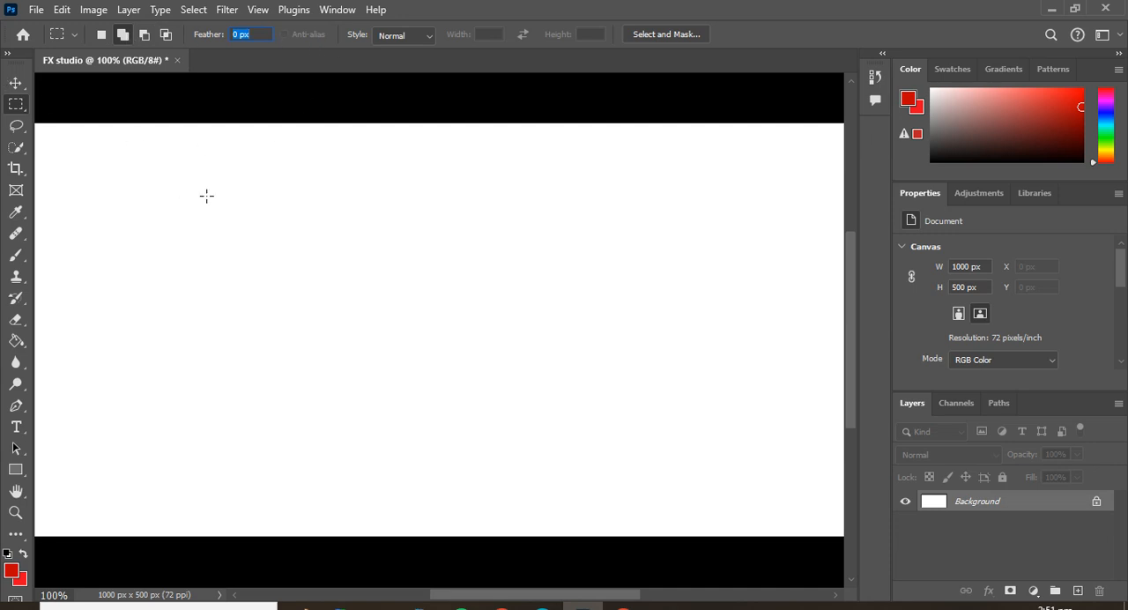
{"action": "left_click_drag", "start_coordinate": [155, 153], "coordinate": [494, 376]}
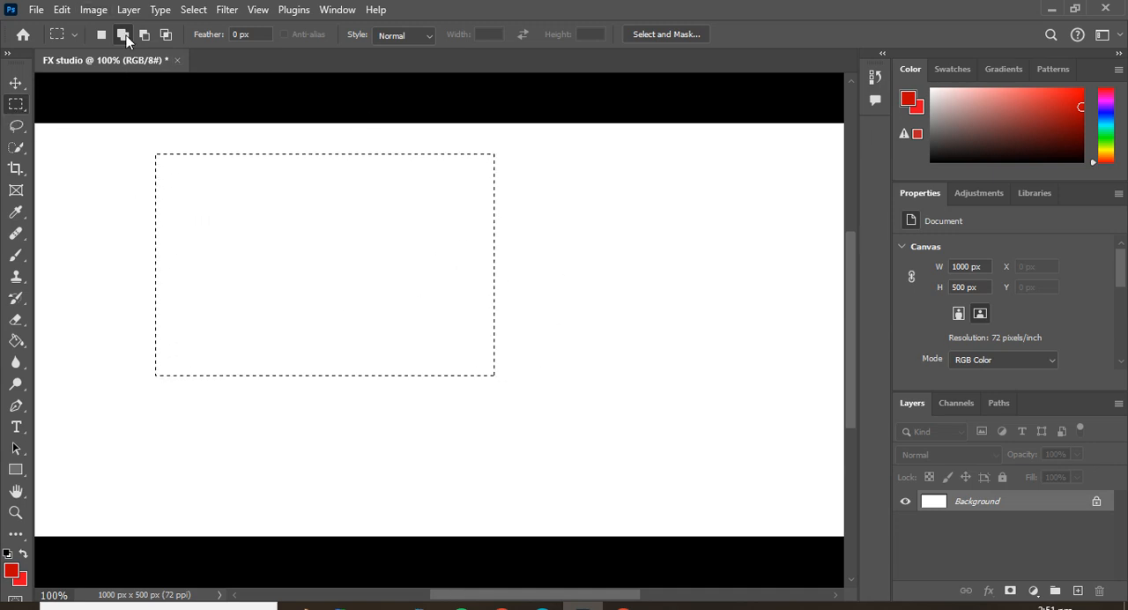
{"action": "left_click_drag", "start_coordinate": [350, 413], "coordinate": [599, 213]}
{"action": "left_click_drag", "start_coordinate": [54, 442], "coordinate": [554, 248]}
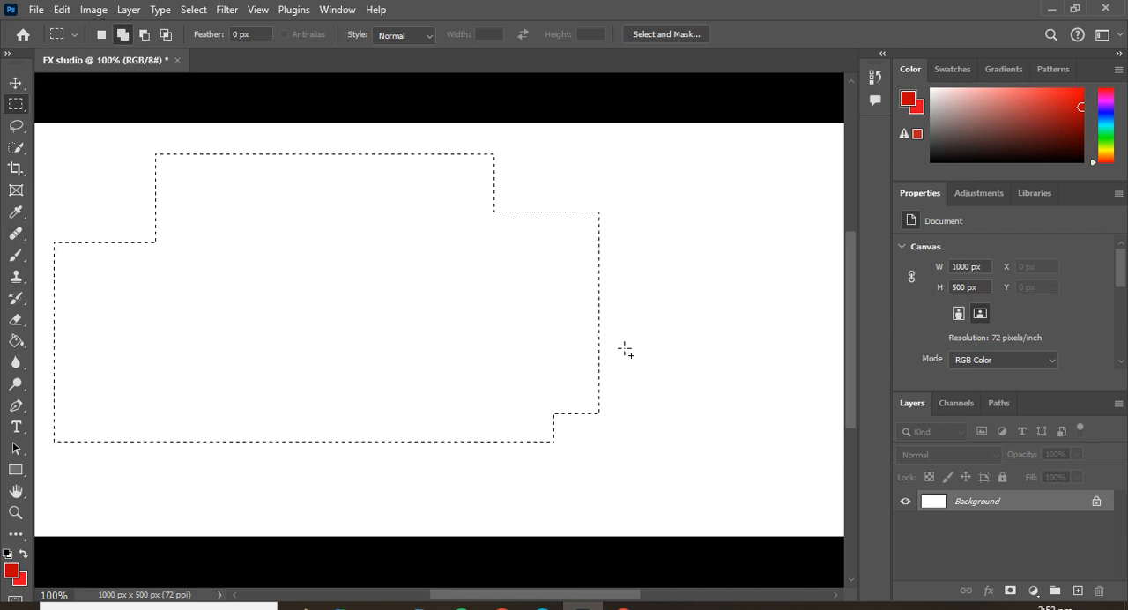
Subtract a rectangle from the selection's lower-left edge and another from its middle, using Subtract from Selection mode.
{"action": "left_click", "coordinate": [145, 34]}
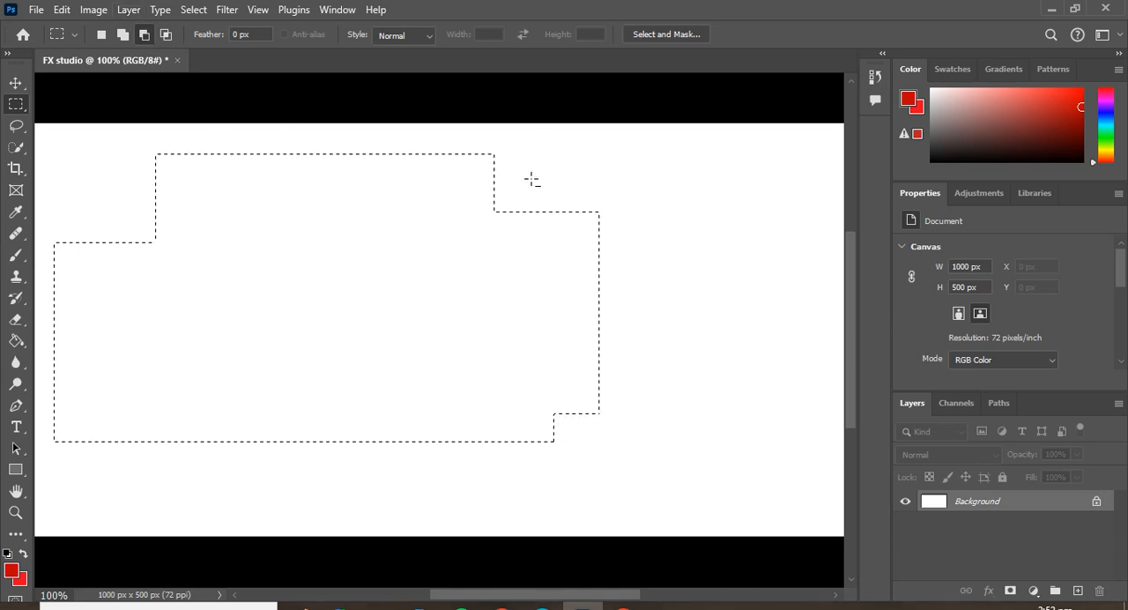
{"action": "left_click", "coordinate": [126, 35]}
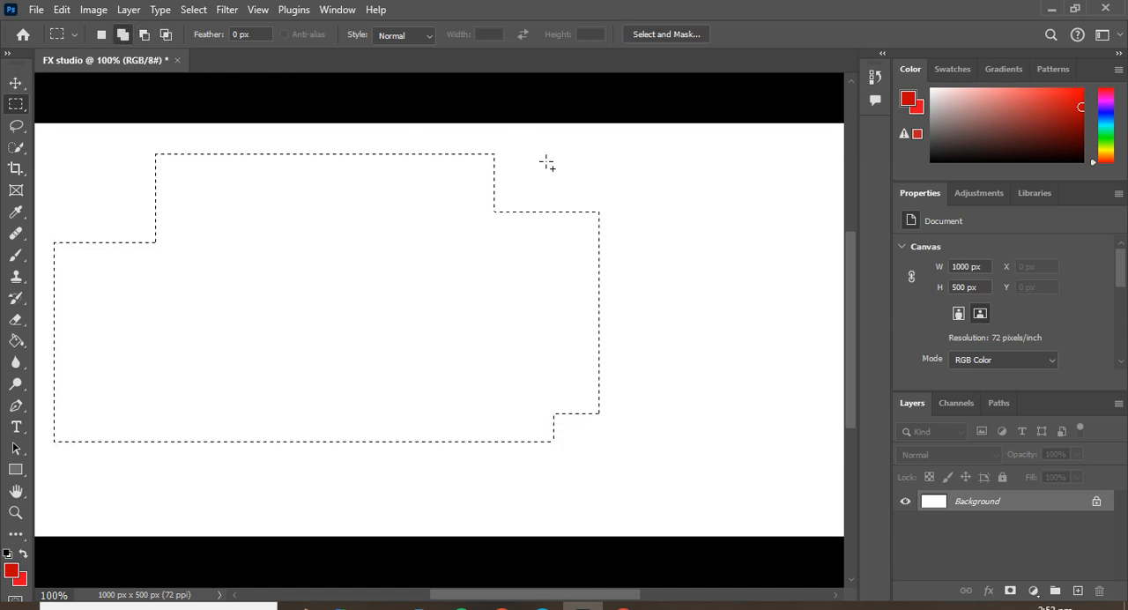
{"action": "left_click", "coordinate": [145, 35]}
{"action": "left_click_drag", "start_coordinate": [92, 499], "coordinate": [246, 342]}
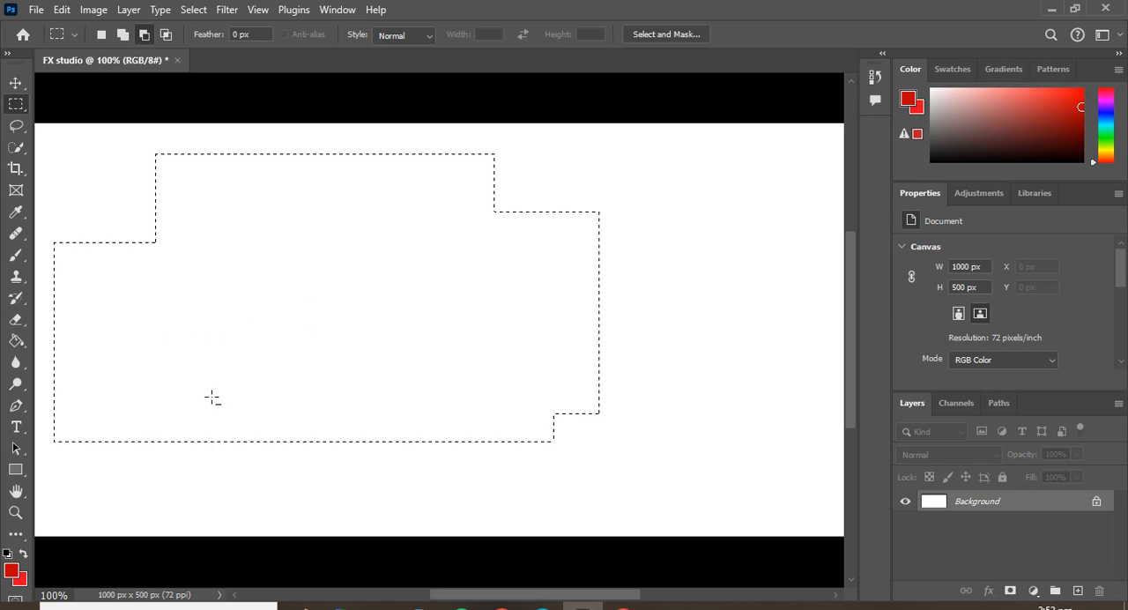
{"action": "left_click_drag", "start_coordinate": [313, 238], "coordinate": [456, 375]}
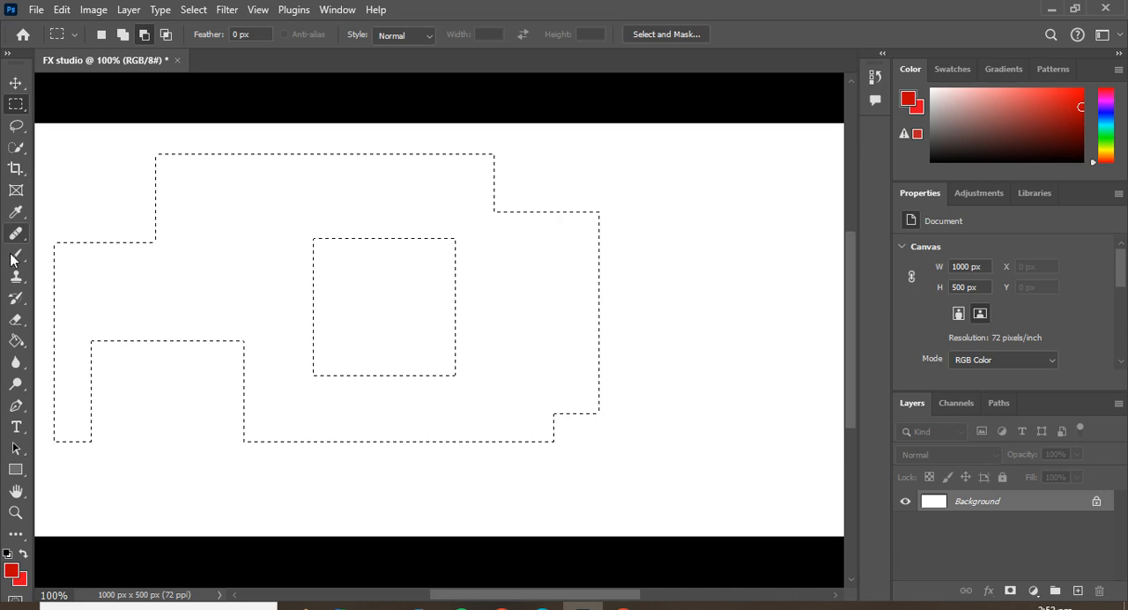
Fill the selection on the Background layer with the red foreground color using the Paint Bucket tool.
{"action": "right_click", "coordinate": [18, 339]}
{"action": "left_click", "coordinate": [53, 342]}
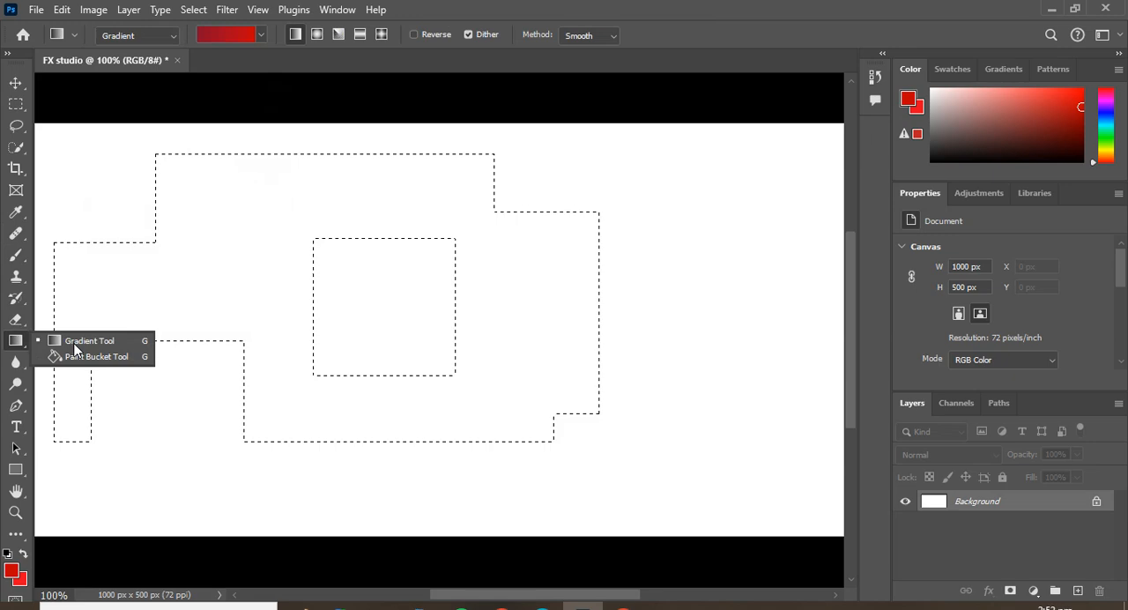
{"action": "left_click", "coordinate": [75, 356]}
{"action": "left_click", "coordinate": [243, 222]}
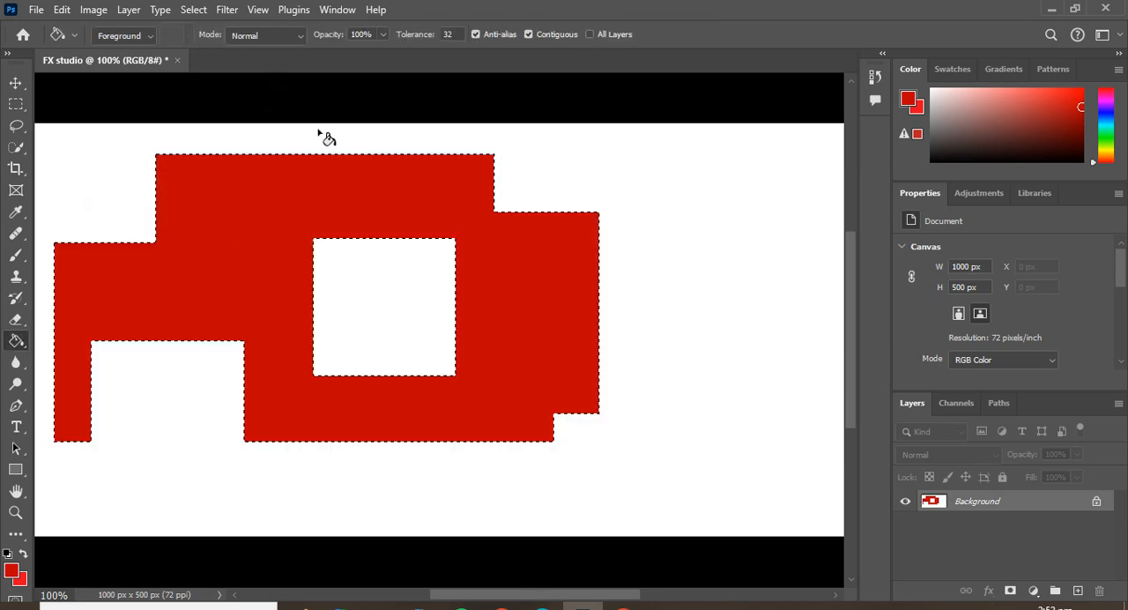
Add a small rectangle at the bottom of the inner cutout to the selection and fill it with red.
{"action": "left_click", "coordinate": [16, 104]}
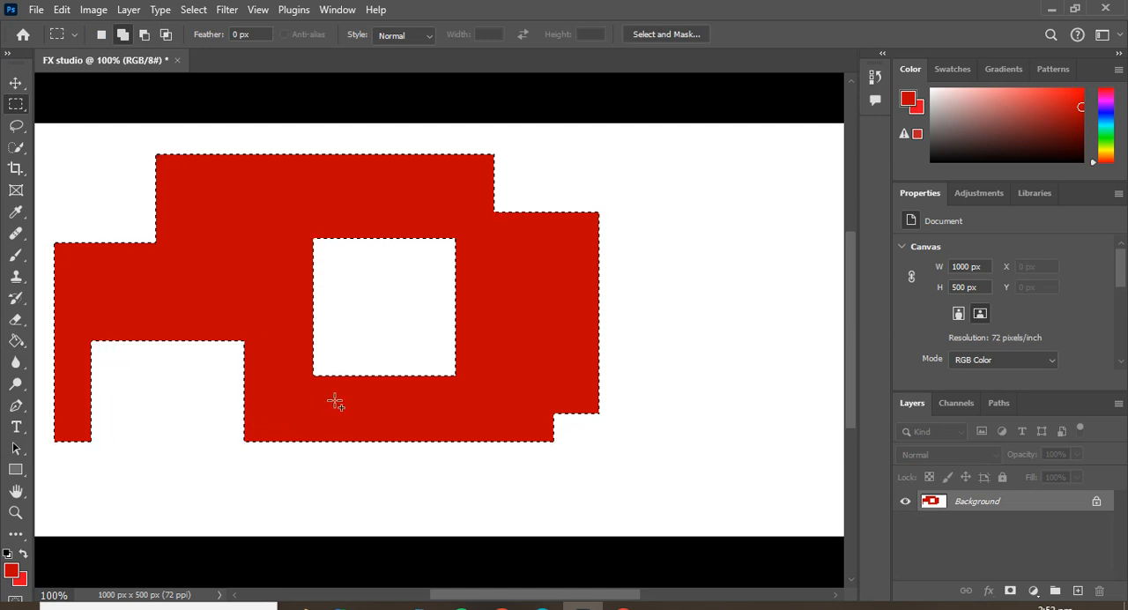
{"action": "left_click_drag", "start_coordinate": [330, 403], "coordinate": [382, 415]}
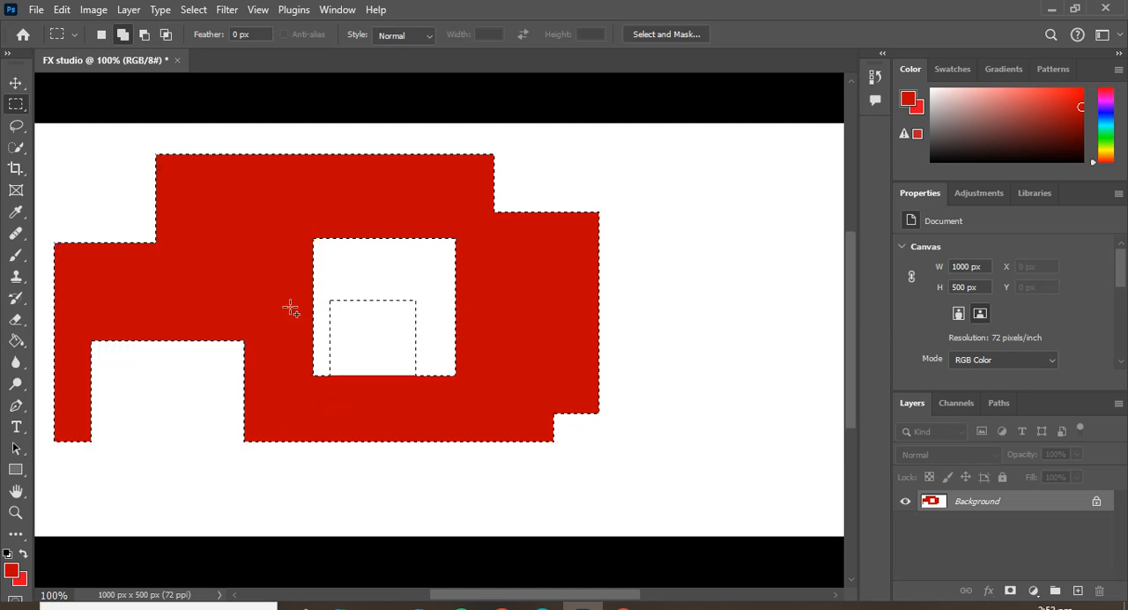
{"action": "left_click", "coordinate": [16, 319]}
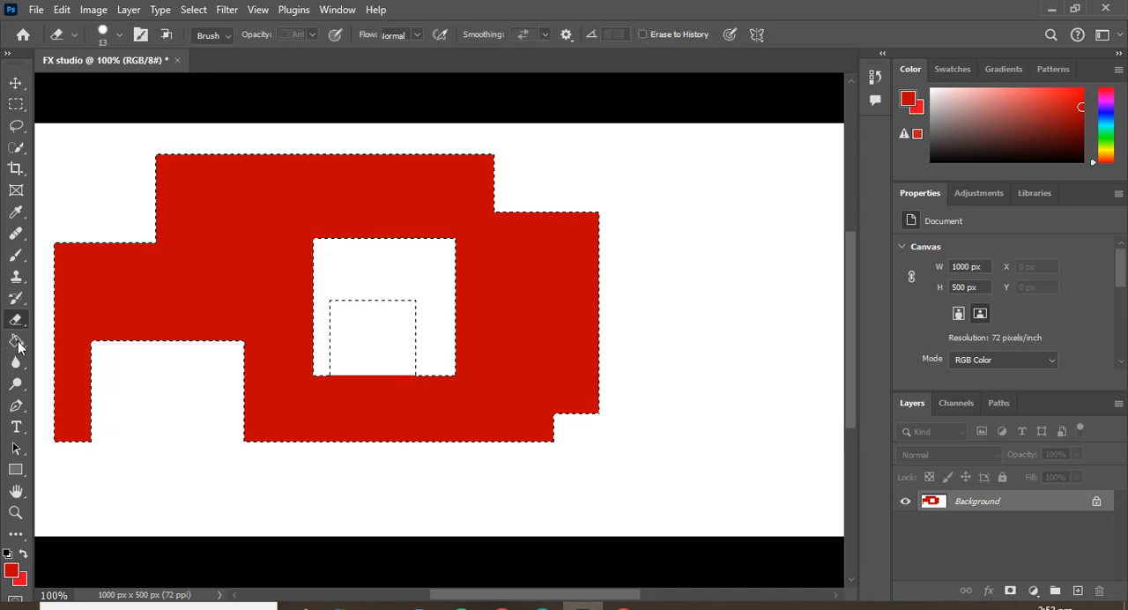
{"action": "left_click", "coordinate": [16, 340]}
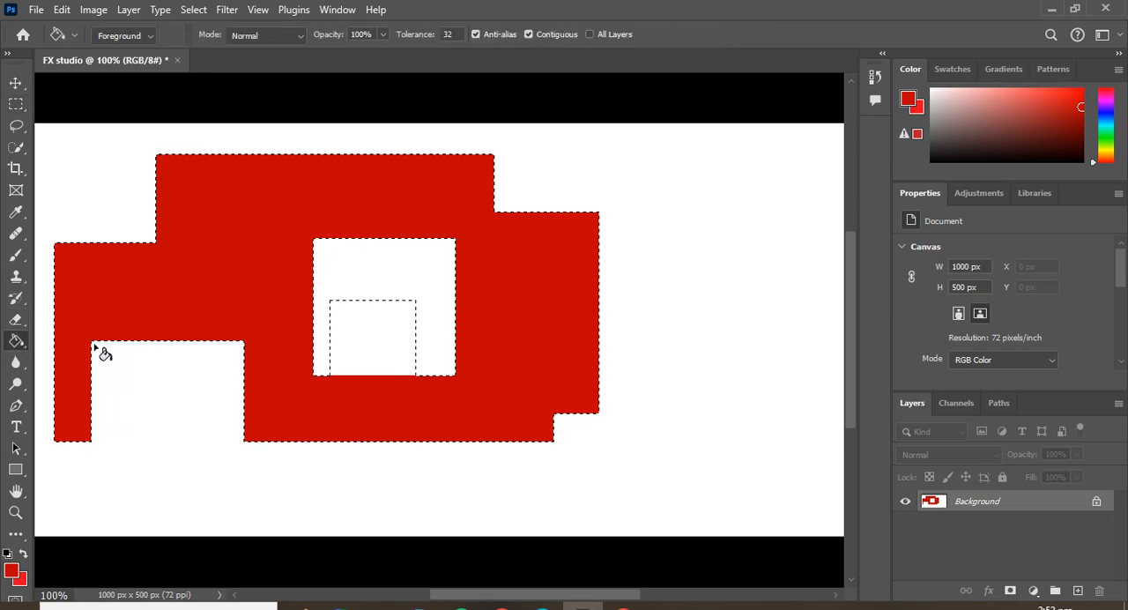
{"action": "left_click", "coordinate": [381, 354]}
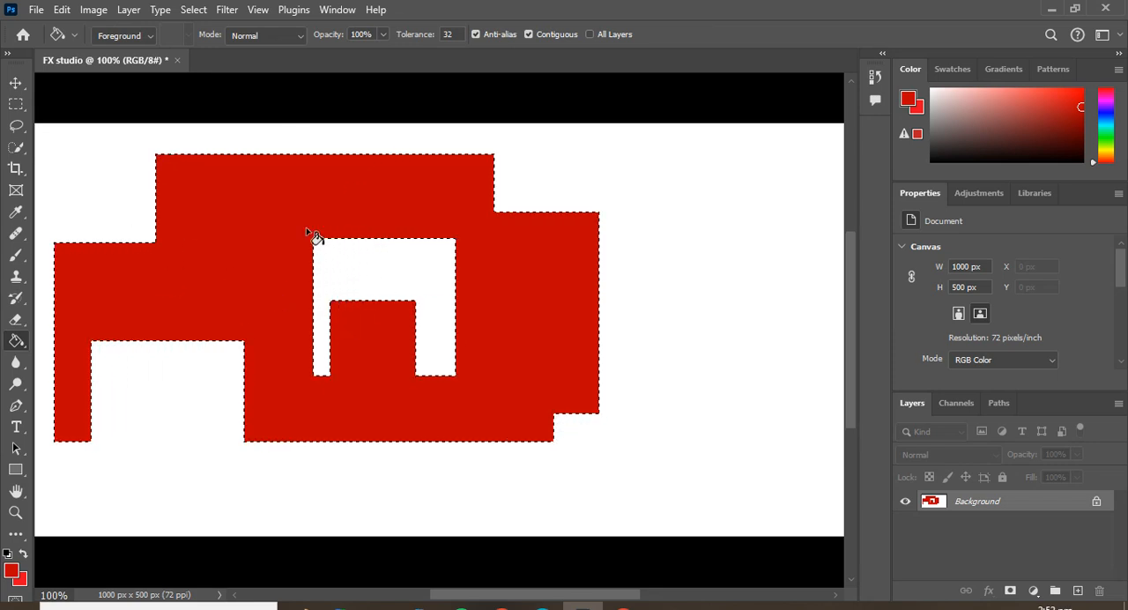
Revert the document to its New state in the History.
{"action": "left_click", "coordinate": [876, 79]}
{"action": "scroll", "coordinate": [773, 114], "scroll_direction": "up", "scroll_amount": 4}
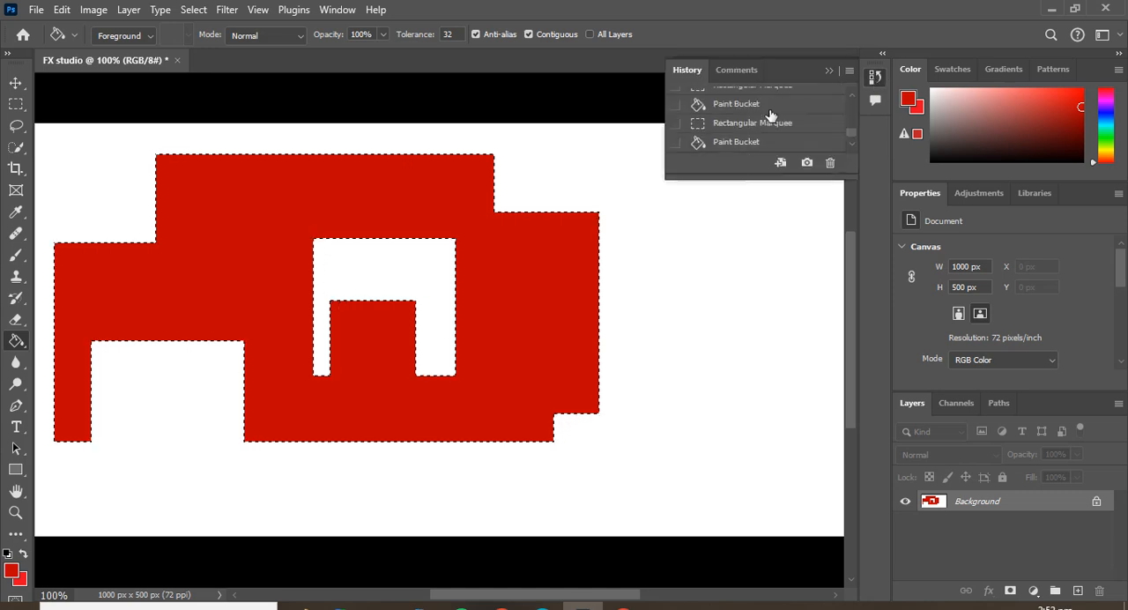
{"action": "scroll", "coordinate": [772, 116], "scroll_direction": "up", "scroll_amount": 3}
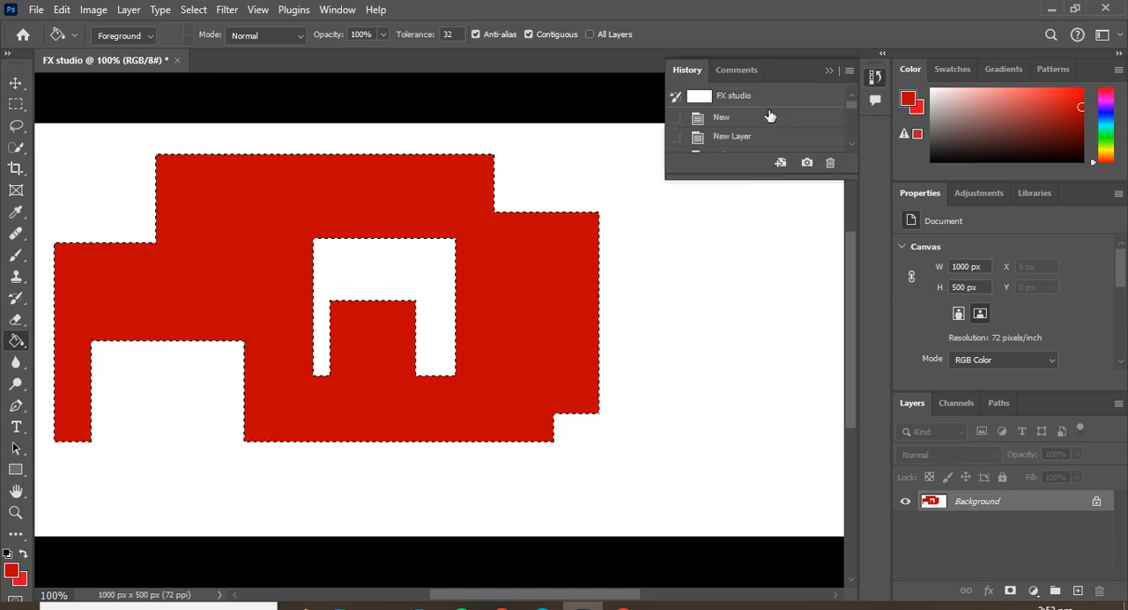
{"action": "left_click", "coordinate": [780, 116]}
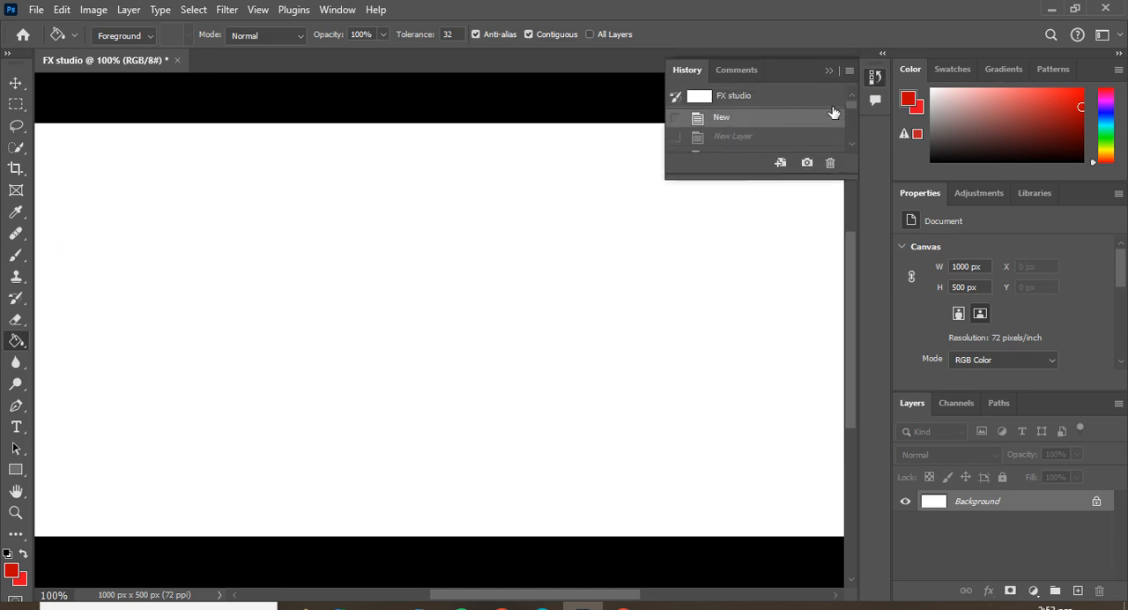
Fill the whole canvas with red using the Paint Bucket, and revert the fill through the New history state.
{"action": "left_click", "coordinate": [633, 287]}
{"action": "left_click", "coordinate": [633, 285]}
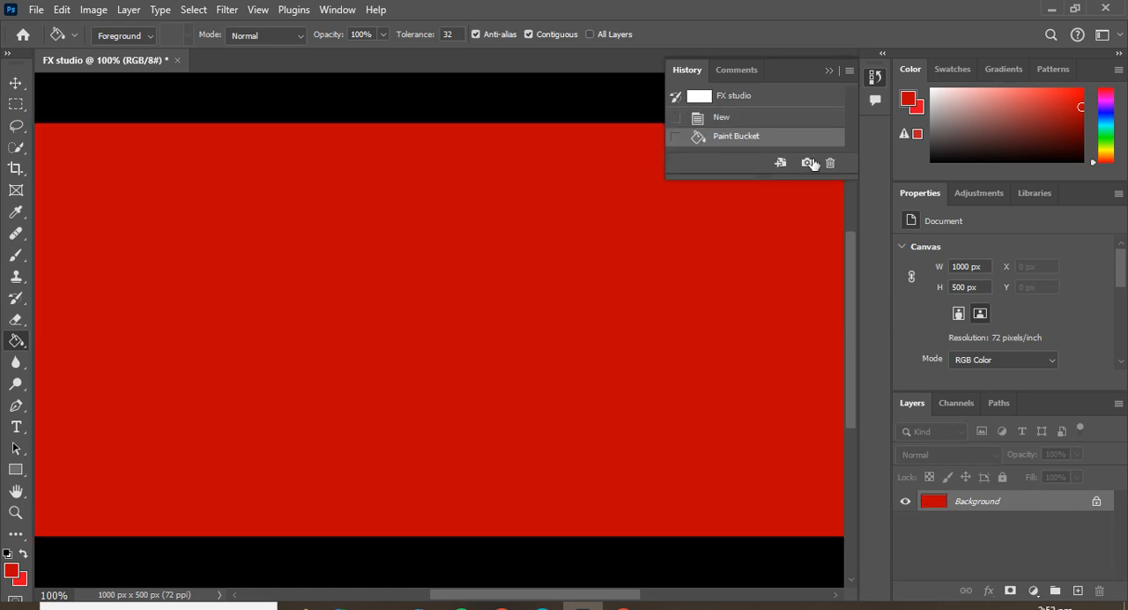
{"action": "left_click", "coordinate": [816, 107]}
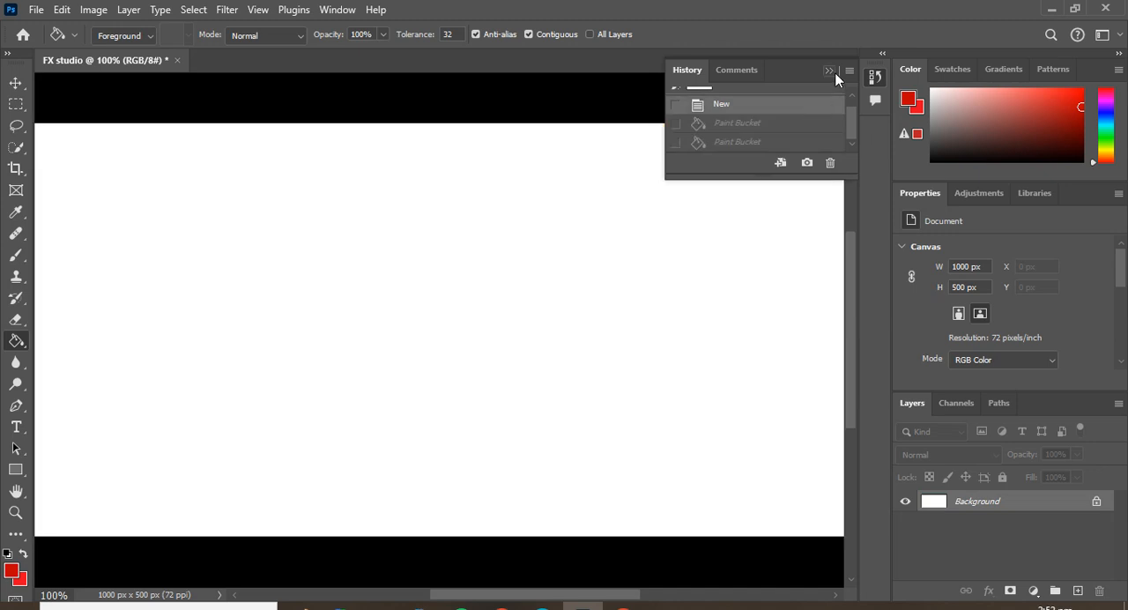
{"action": "left_click", "coordinate": [830, 71]}
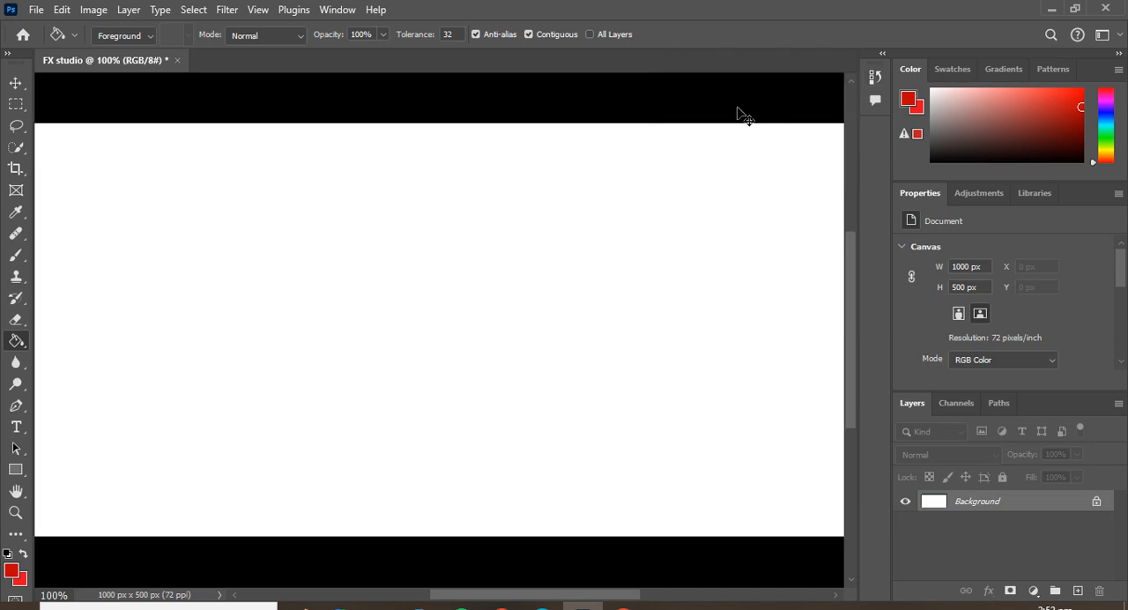
Zoom the blank canvas out to 66.67% and activate the Rectangular Marquee tool.
{"action": "key", "text": "ctrl+minus"}
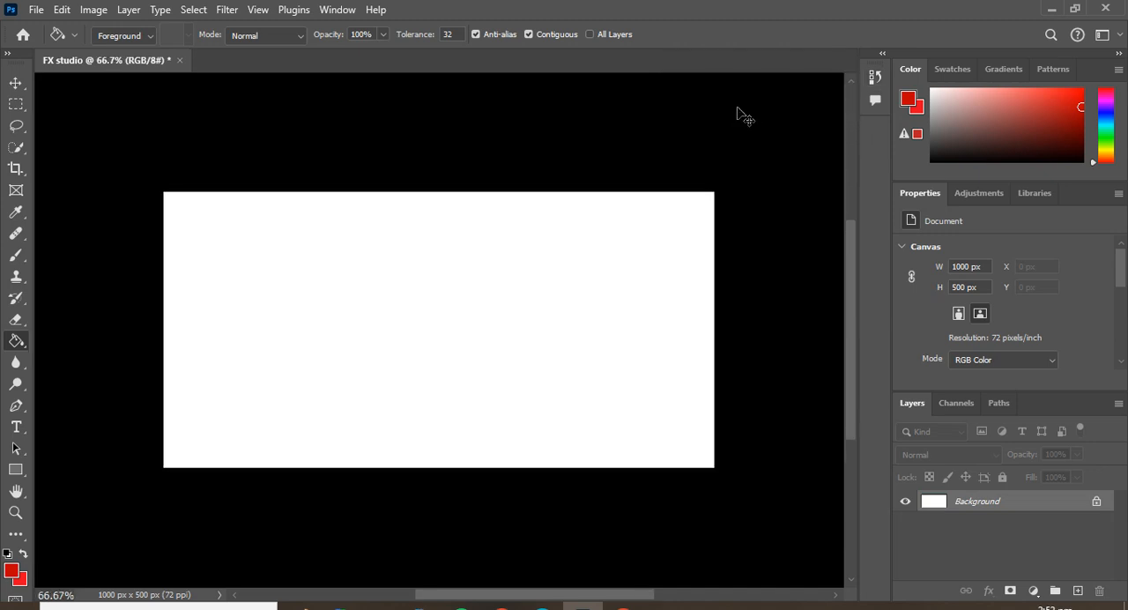
{"action": "key", "text": "ctrl+plus"}
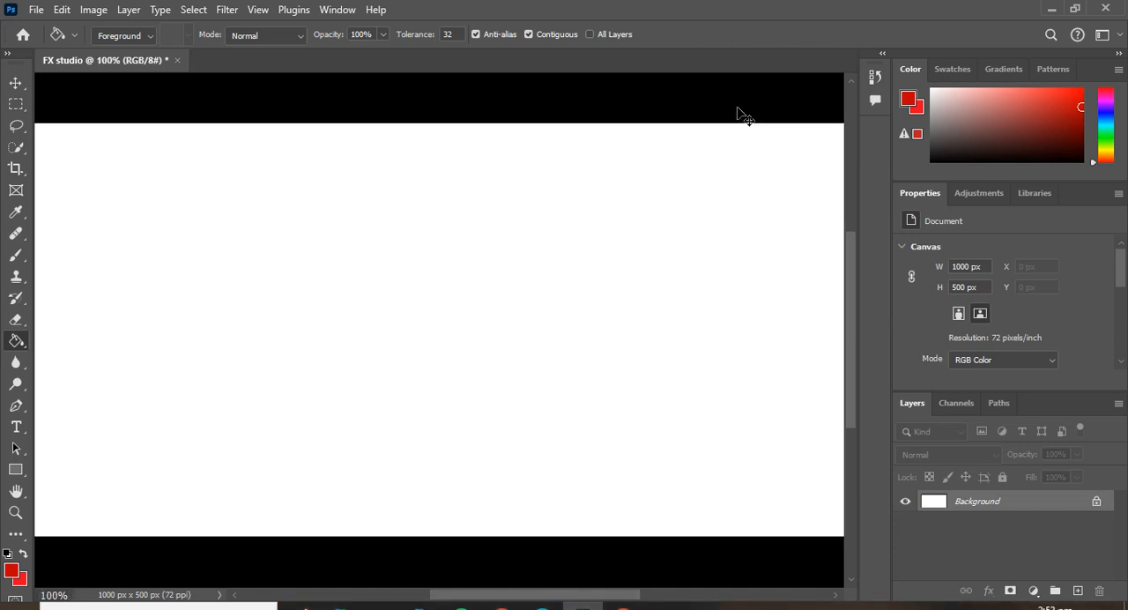
{"action": "key", "text": "ctrl+minus"}
{"action": "left_click", "coordinate": [16, 106]}
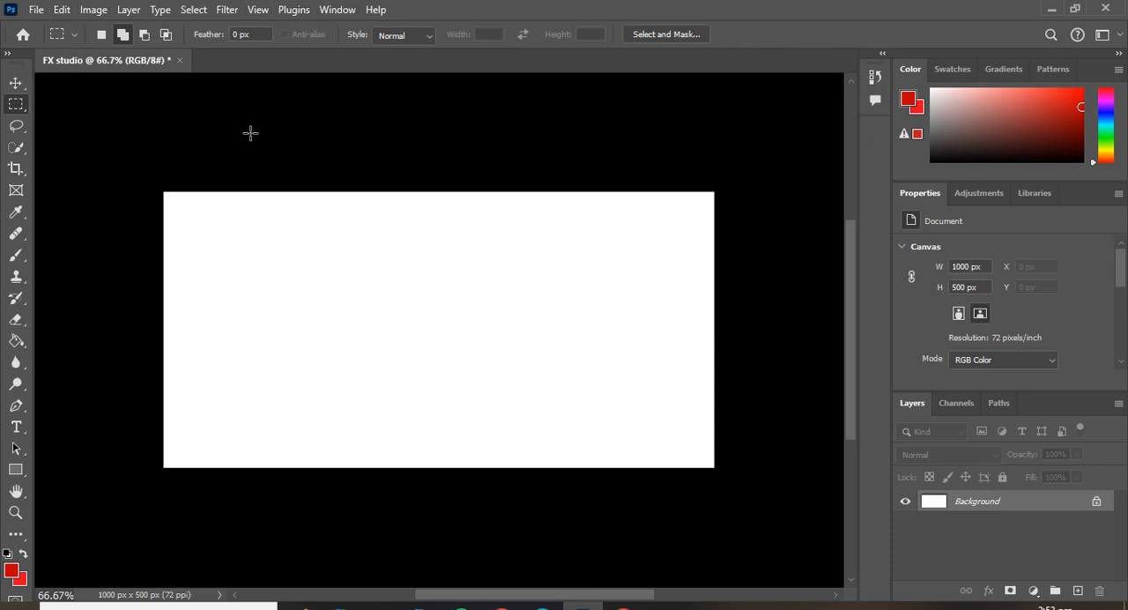
Place the Smoke image from the desktop into the FX studio canvas, and cancel the placement.
{"action": "left_click", "coordinate": [1075, 7]}
{"action": "left_click_drag", "start_coordinate": [382, 282], "coordinate": [222, 301]}
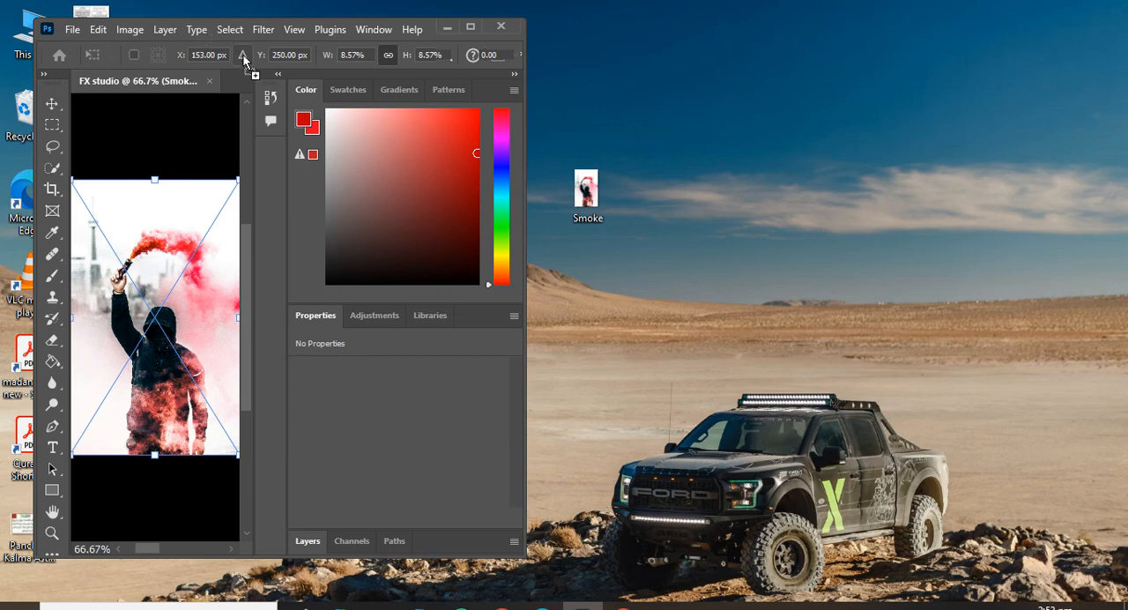
{"action": "left_click", "coordinate": [472, 26]}
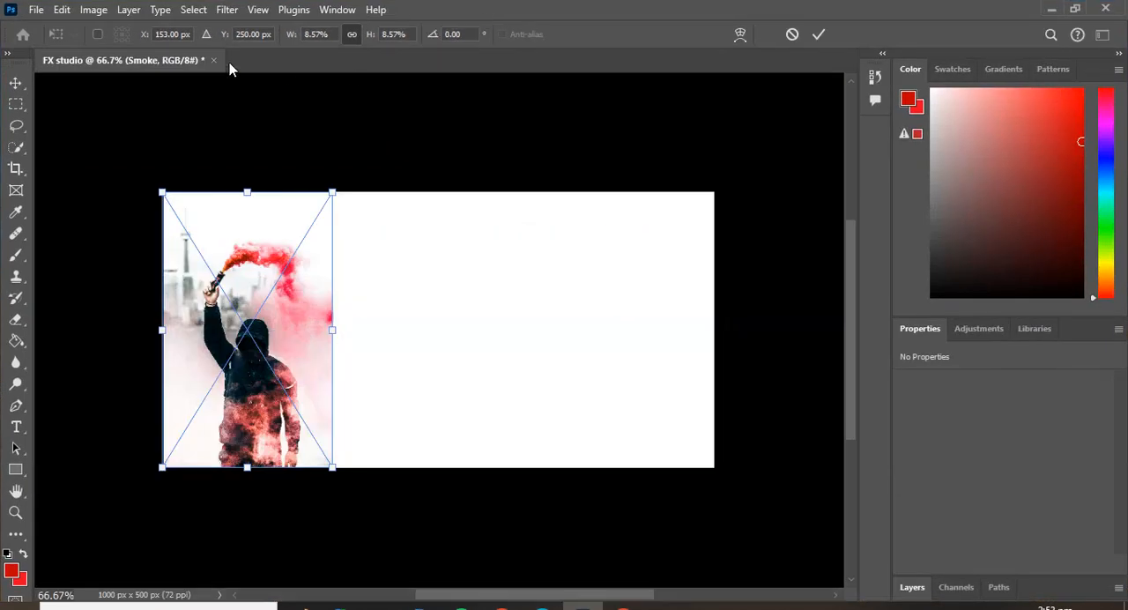
{"action": "left_click", "coordinate": [794, 35]}
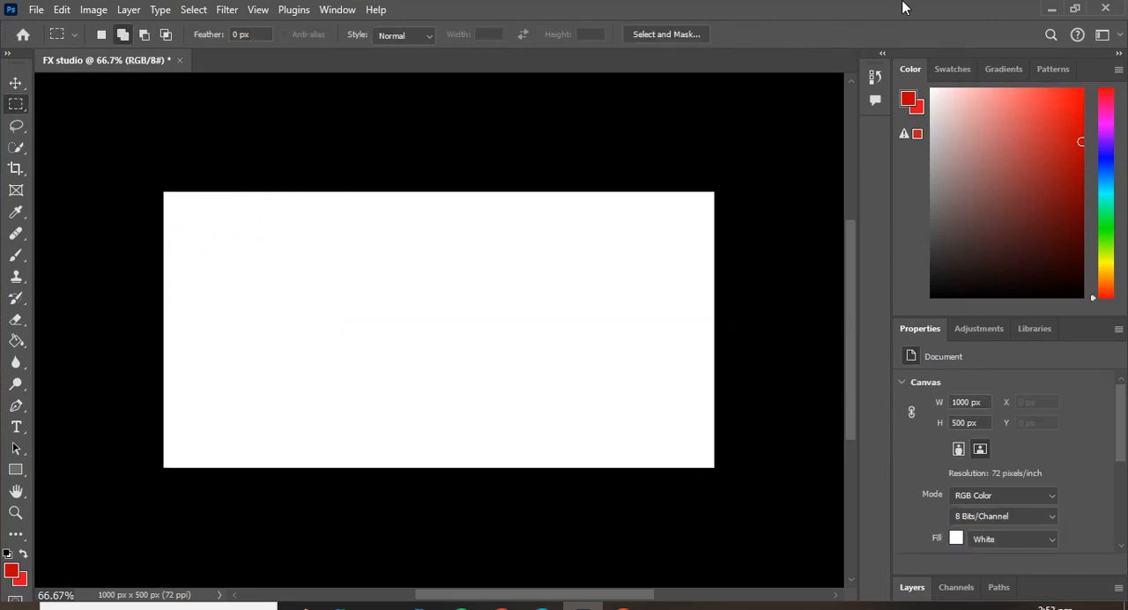
Open the Smoke image from the desktop as its own document and zoom it to 8.33%.
{"action": "left_click", "coordinate": [1074, 9]}
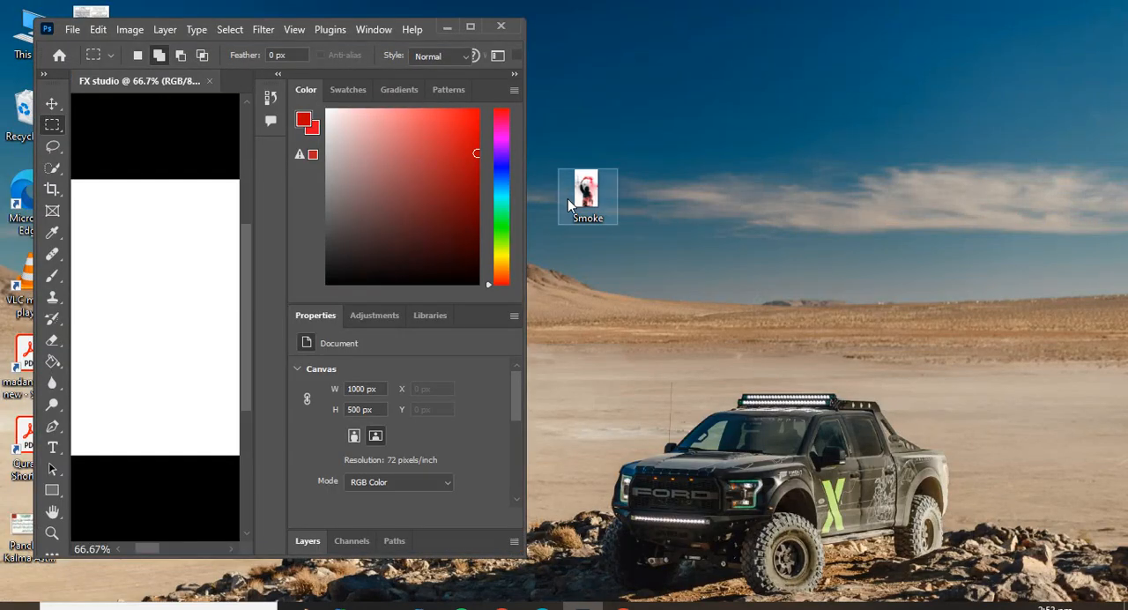
{"action": "left_click_drag", "start_coordinate": [599, 199], "coordinate": [217, 55]}
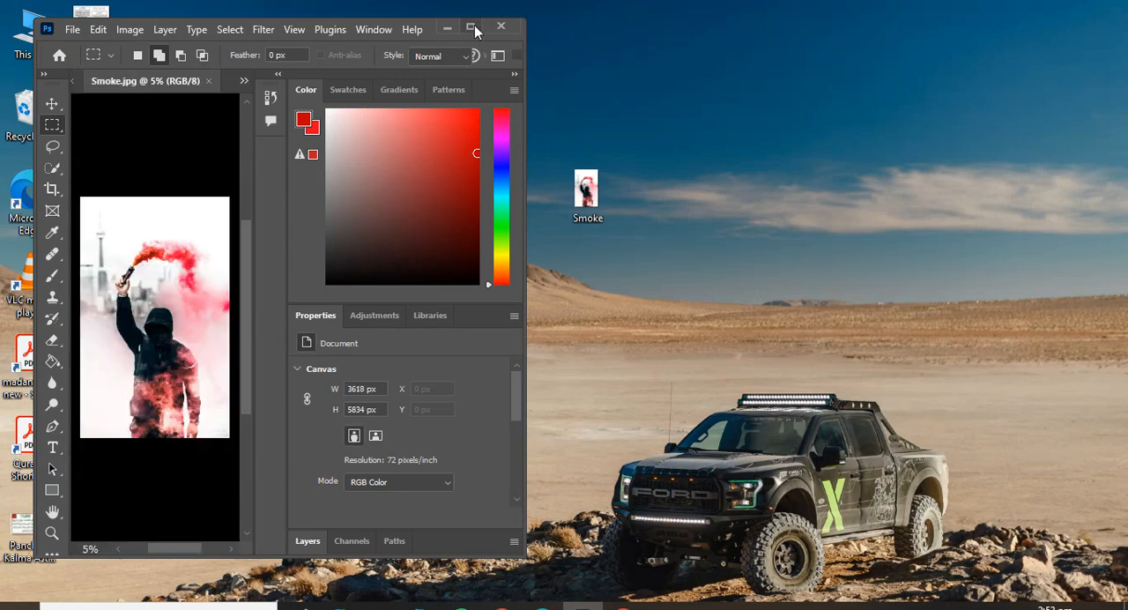
{"action": "left_click", "coordinate": [469, 28]}
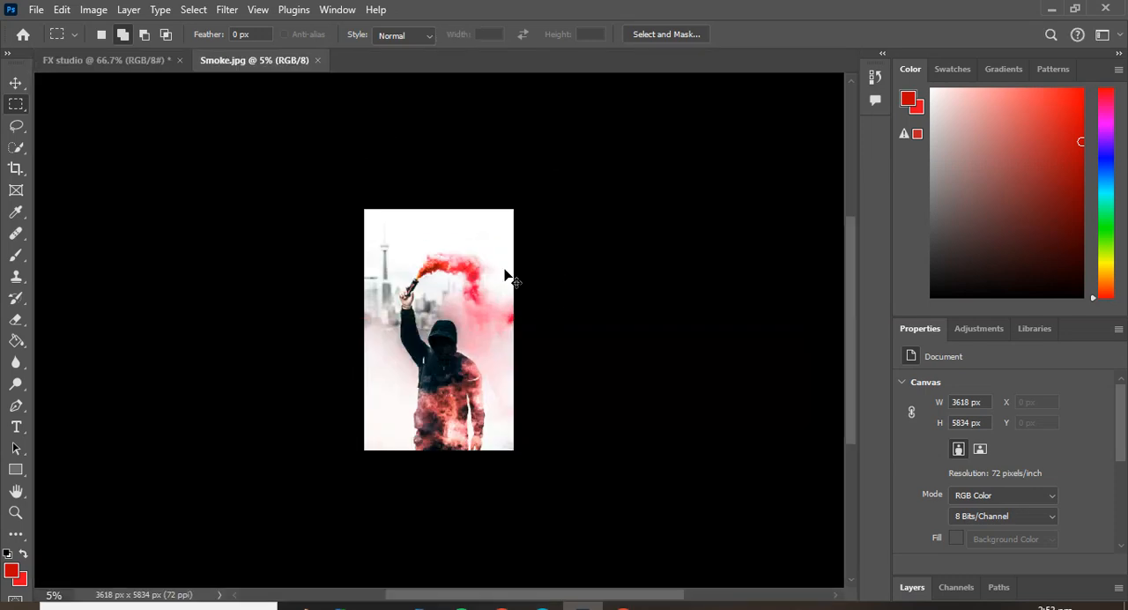
{"action": "key", "text": "ctrl+plus"}
{"action": "key", "text": "ctrl+plus"}
{"action": "key", "text": "ctrl+plus"}
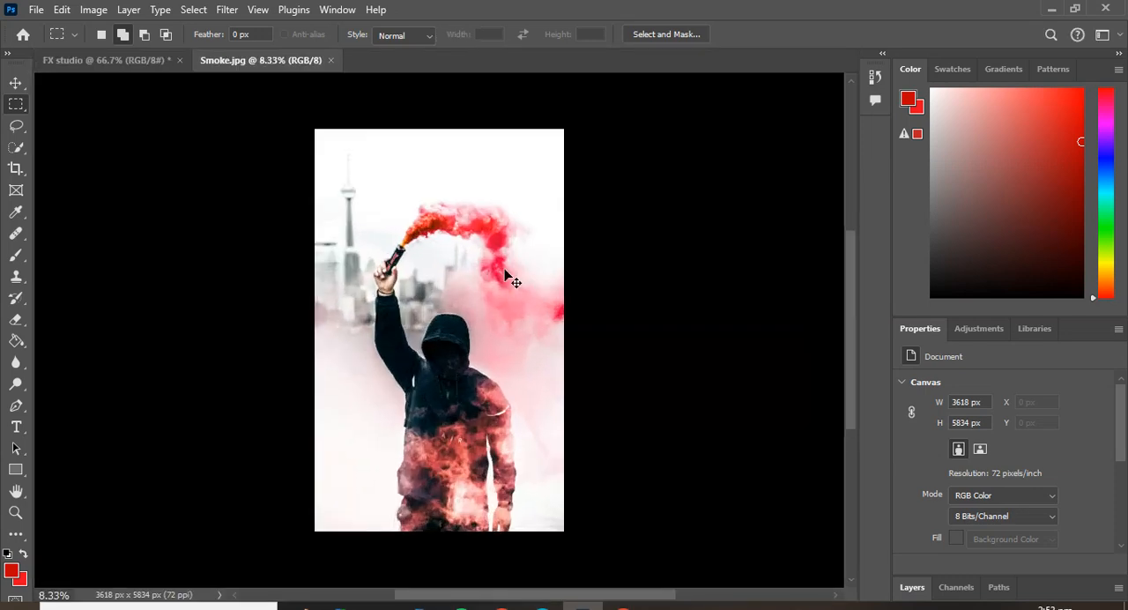
{"action": "key", "text": "ctrl+minus"}
Draw a tall elliptical marquee with a 200 px feather around the hooded figure and the red smoke.
{"action": "right_click", "coordinate": [16, 106]}
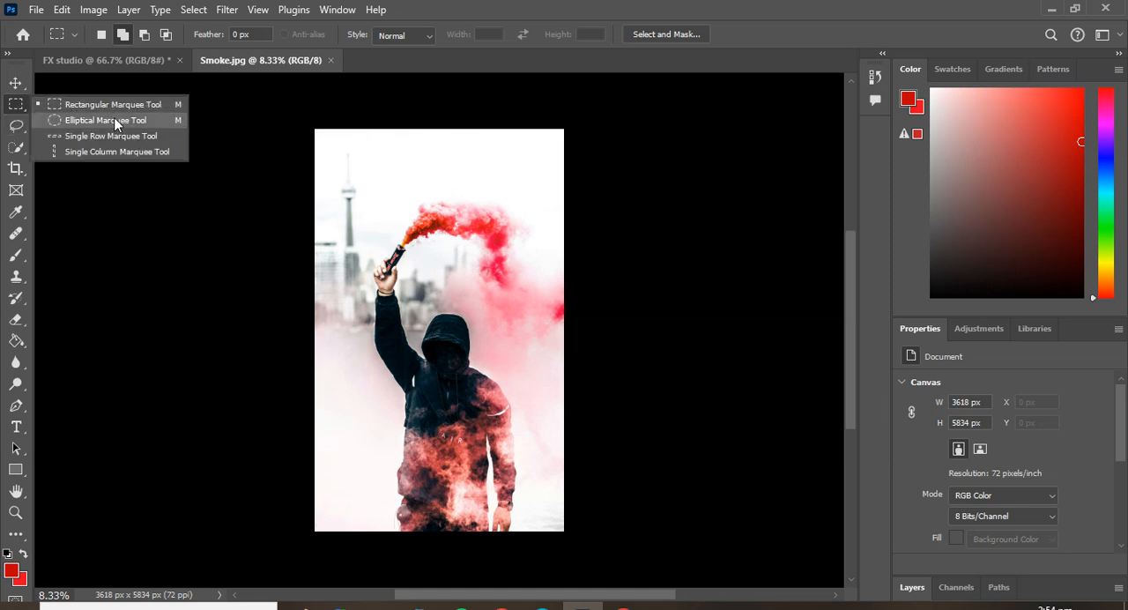
{"action": "left_click", "coordinate": [75, 120]}
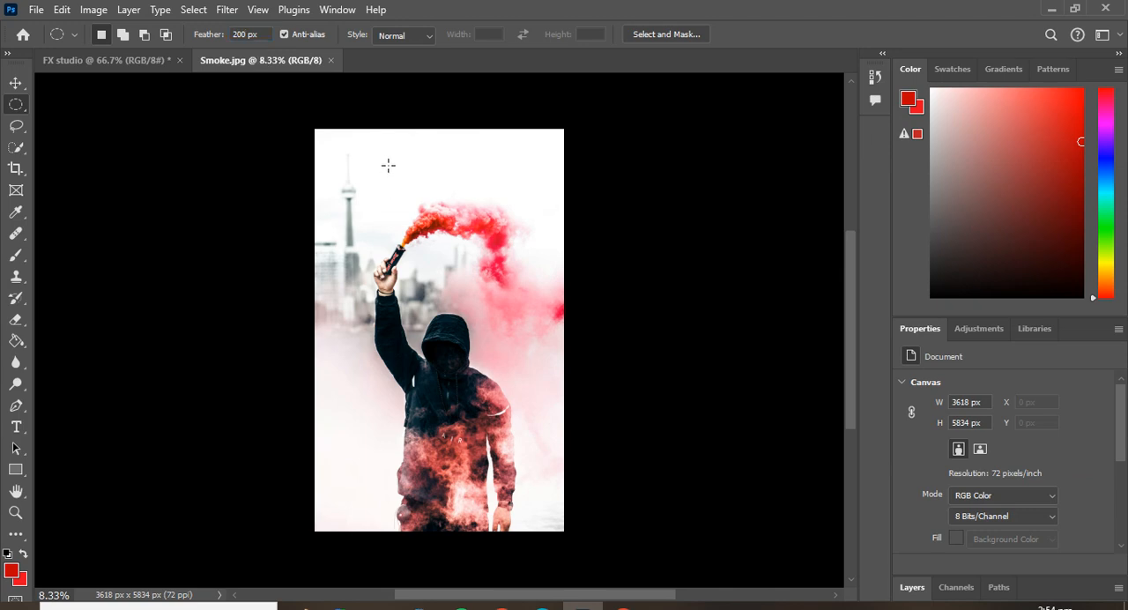
{"action": "left_click_drag", "start_coordinate": [378, 188], "coordinate": [535, 499]}
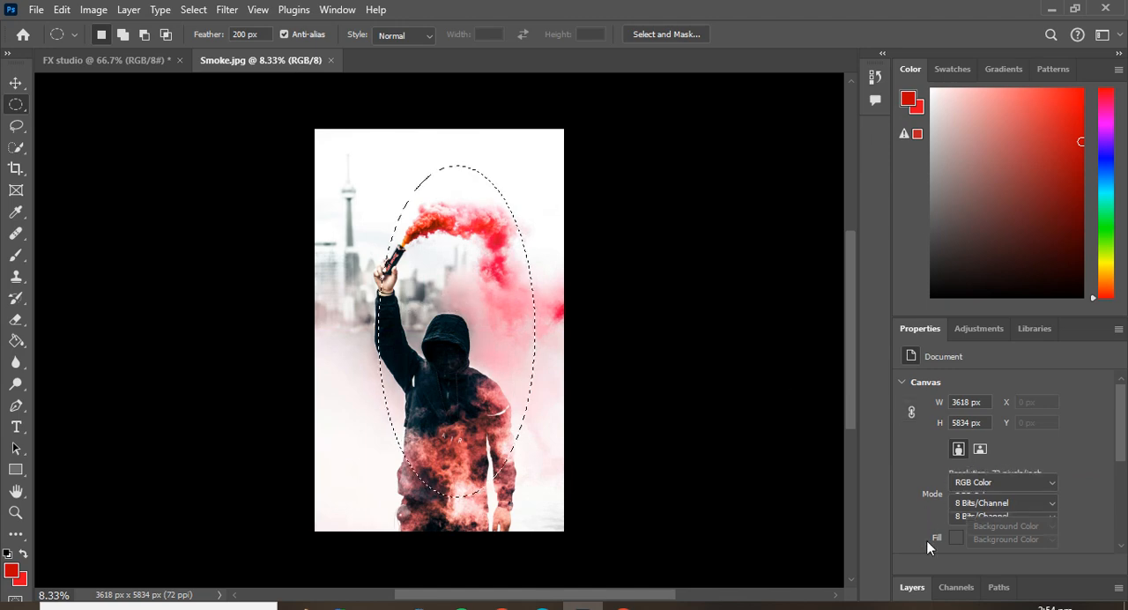
{"action": "scroll", "coordinate": [938, 511], "scroll_direction": "down", "scroll_amount": 1}
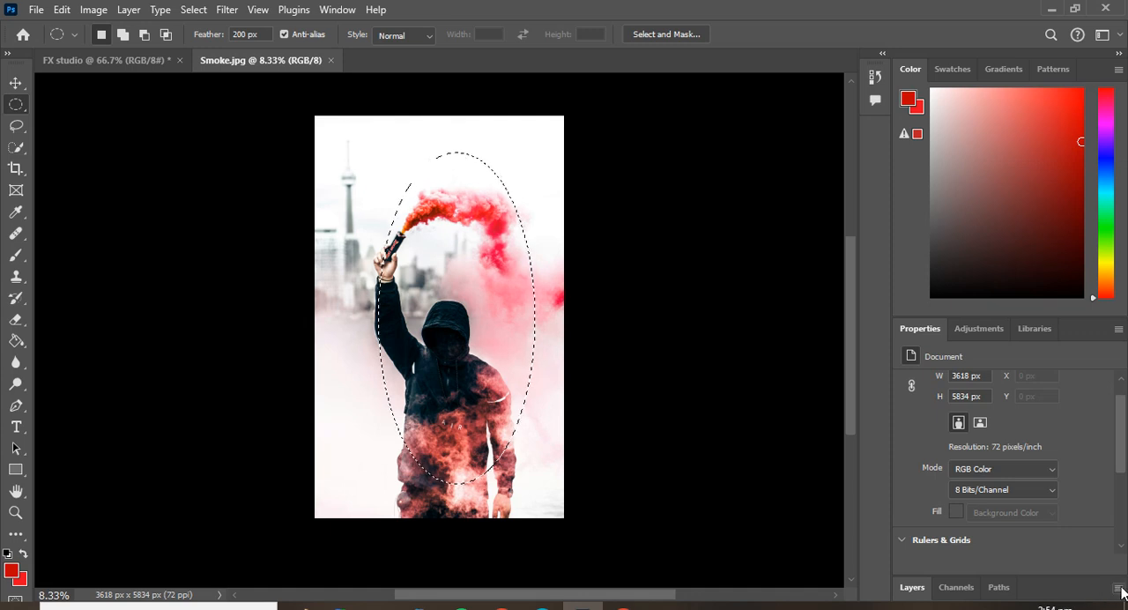
Dock the Layers, Channels and Paths panel group between the Color and Properties panels.
{"action": "left_click", "coordinate": [1119, 587]}
{"action": "left_click", "coordinate": [1070, 589]}
{"action": "scroll", "coordinate": [1095, 475], "scroll_direction": "down", "scroll_amount": 3}
{"action": "left_click_drag", "start_coordinate": [1038, 577], "coordinate": [1024, 369]}
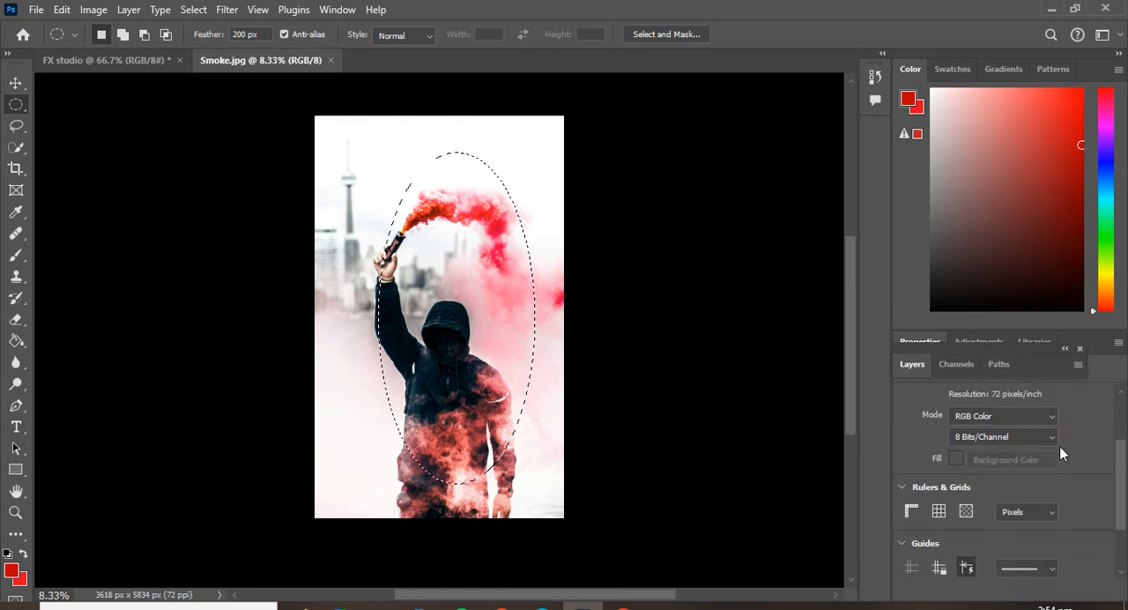
{"action": "scroll", "coordinate": [1062, 441], "scroll_direction": "down", "scroll_amount": 2}
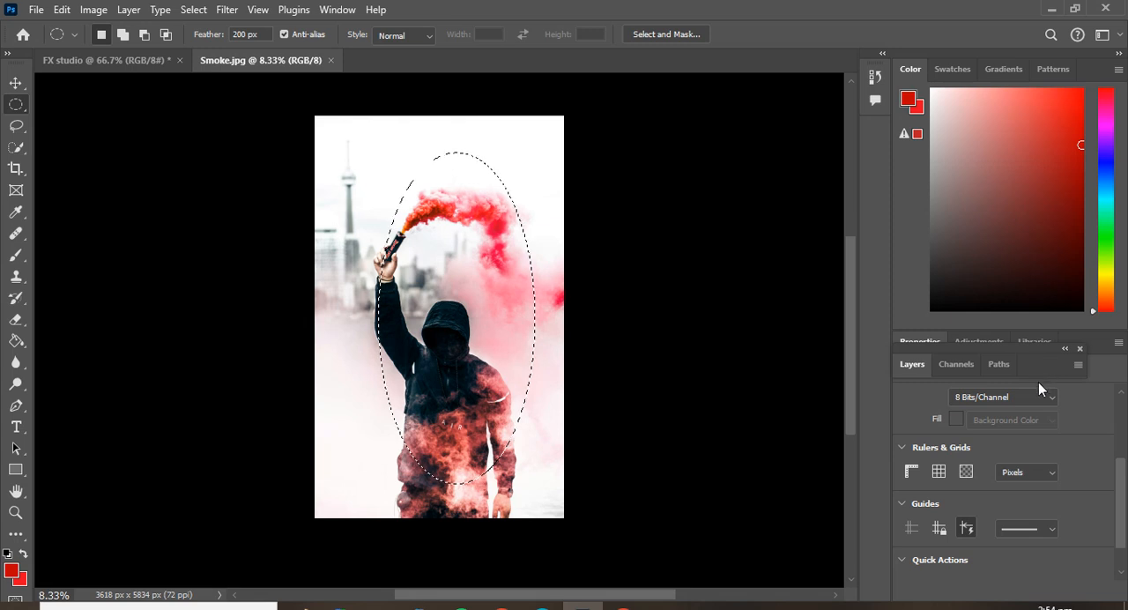
{"action": "left_click", "coordinate": [1064, 349]}
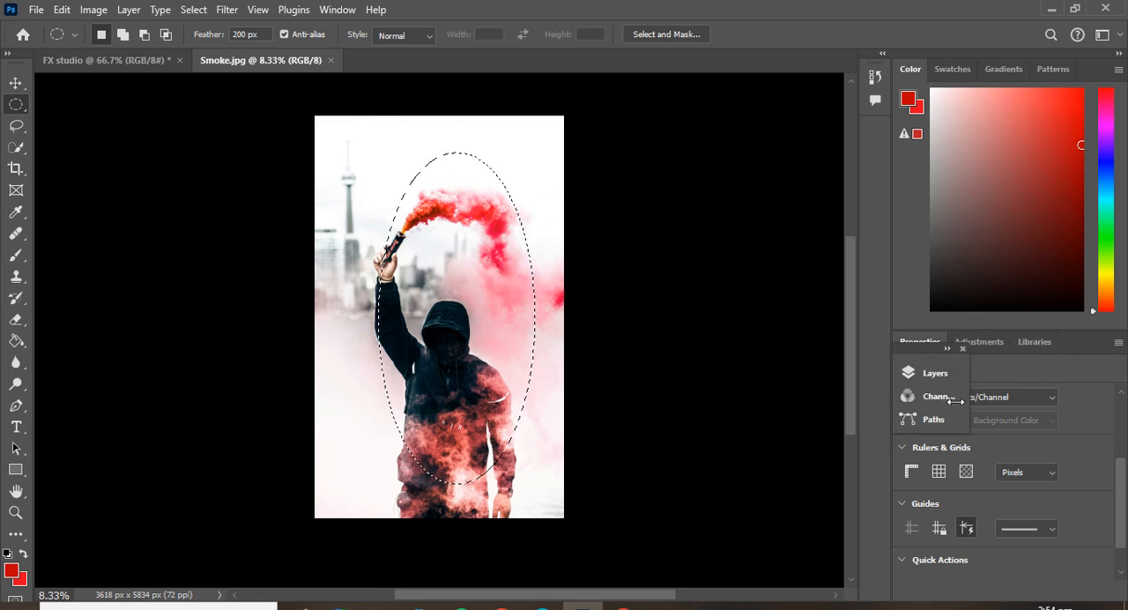
{"action": "left_click", "coordinate": [936, 374]}
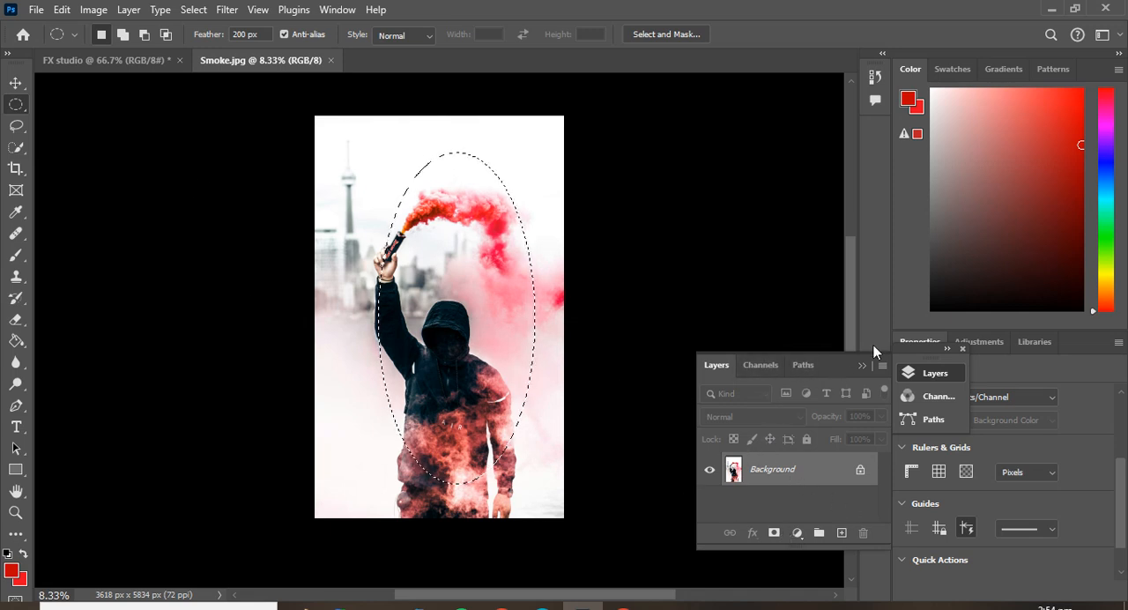
{"action": "left_click_drag", "start_coordinate": [874, 351], "coordinate": [996, 321]}
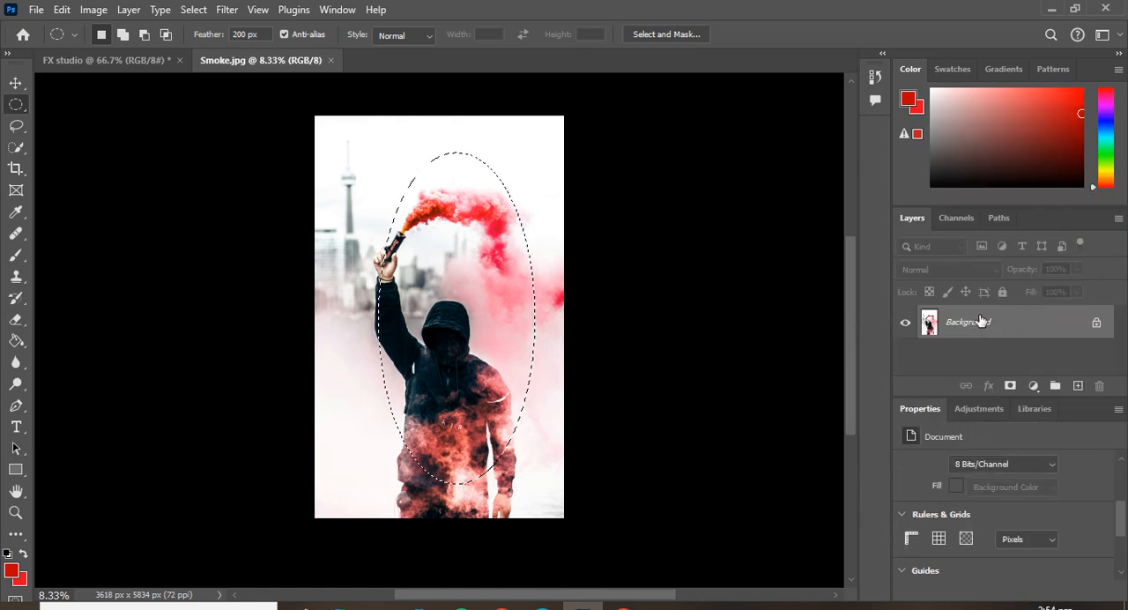
Clear the current selection and add a new empty layer above the Background, keeping the new layer active.
{"action": "left_click", "coordinate": [459, 231]}
{"action": "left_click", "coordinate": [1074, 387]}
{"action": "left_click", "coordinate": [991, 356]}
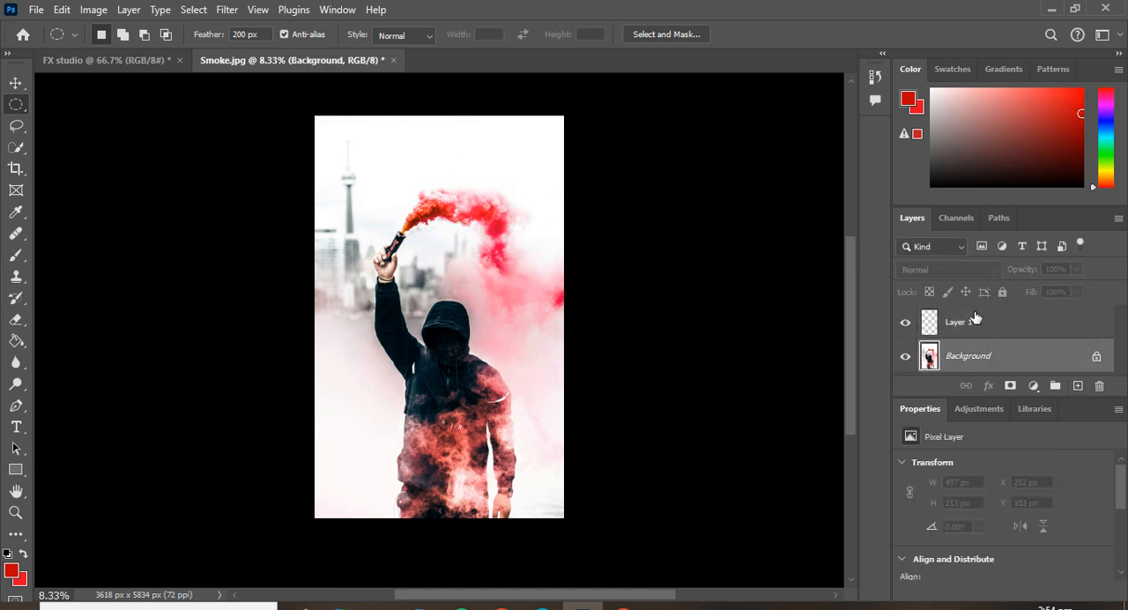
{"action": "left_click", "coordinate": [975, 319]}
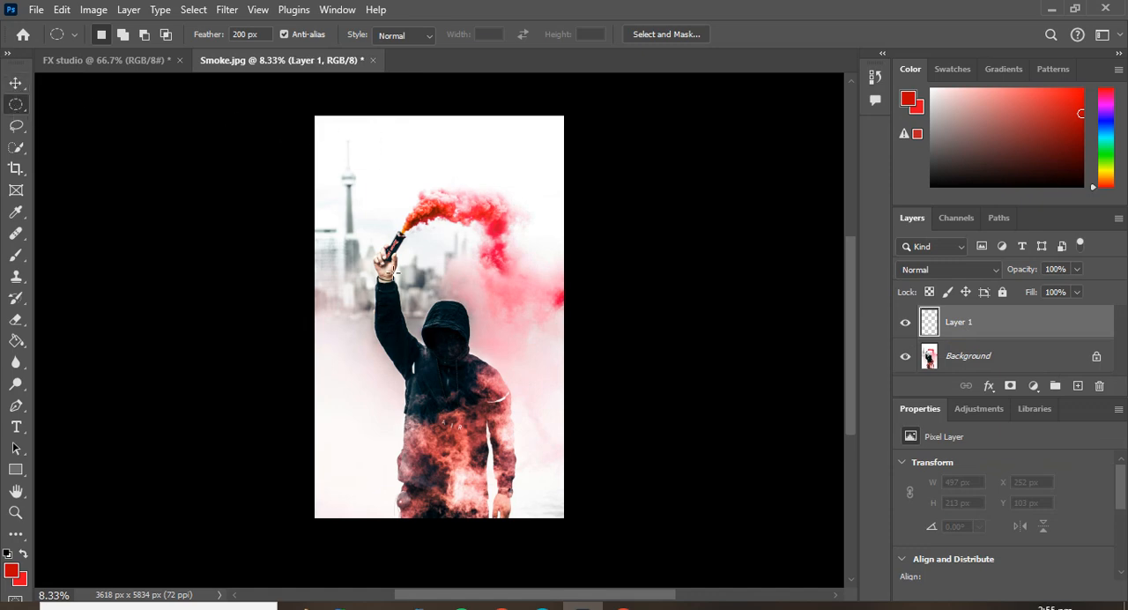
Draw a feathered ellipse about 3453 × 5508 px centred on the hooded figure and invert the selection.
{"action": "left_click_drag", "start_coordinate": [397, 272], "coordinate": [548, 474]}
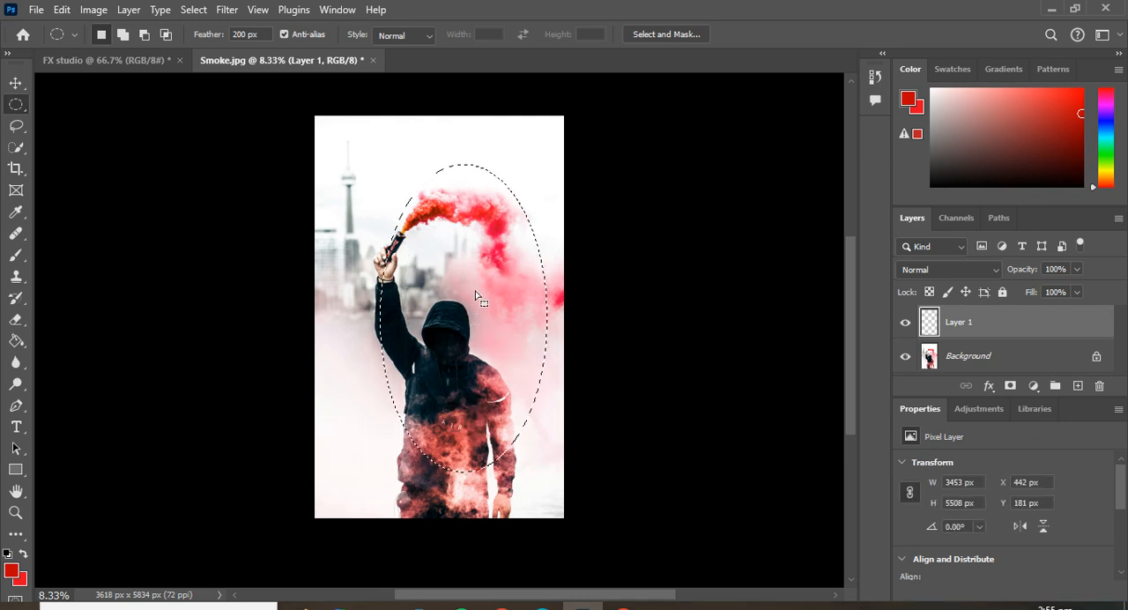
{"action": "mouse_move", "coordinate": [476, 294]}
{"action": "left_mouse_down"}
{"action": "mouse_move", "coordinate": [454, 310]}
{"action": "mouse_move", "coordinate": [457, 274]}
{"action": "mouse_move", "coordinate": [456, 291]}
{"action": "left_mouse_up"}
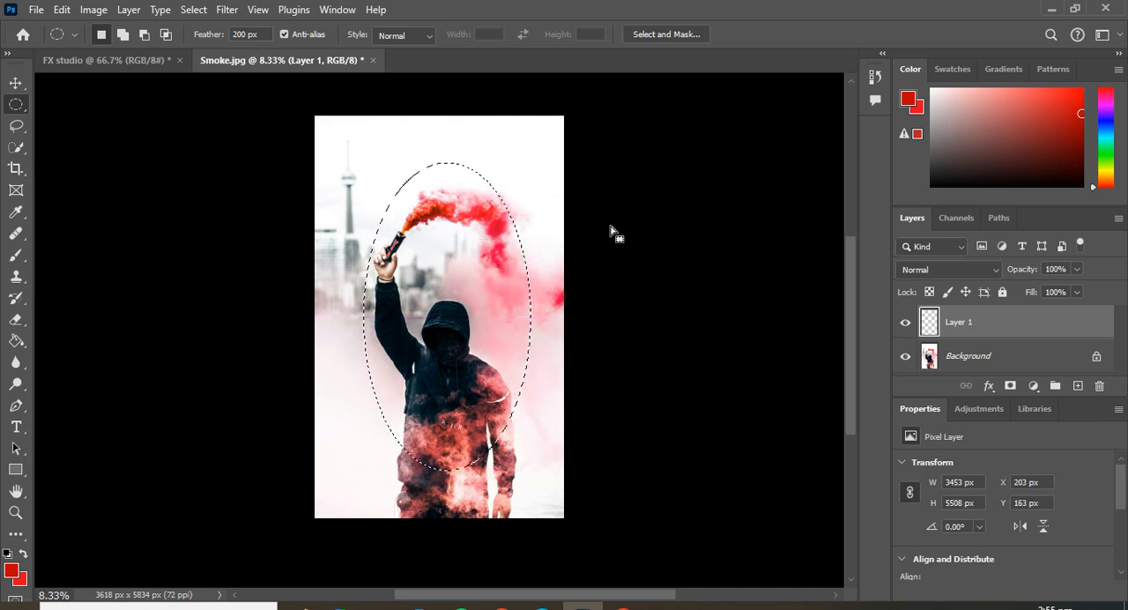
{"action": "right_click", "coordinate": [438, 260]}
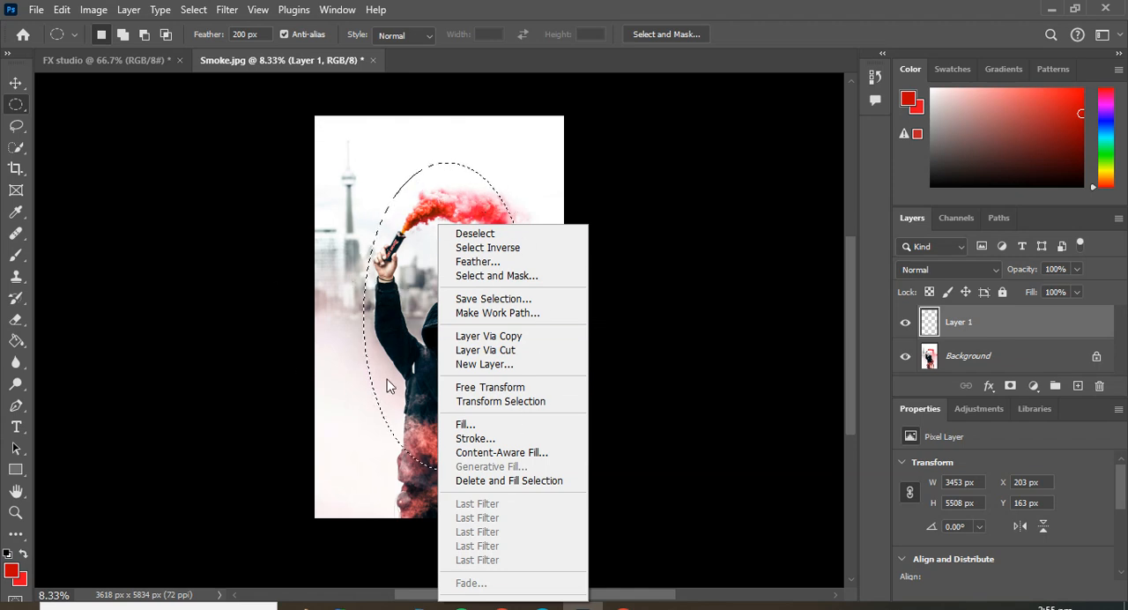
{"action": "left_click", "coordinate": [503, 250]}
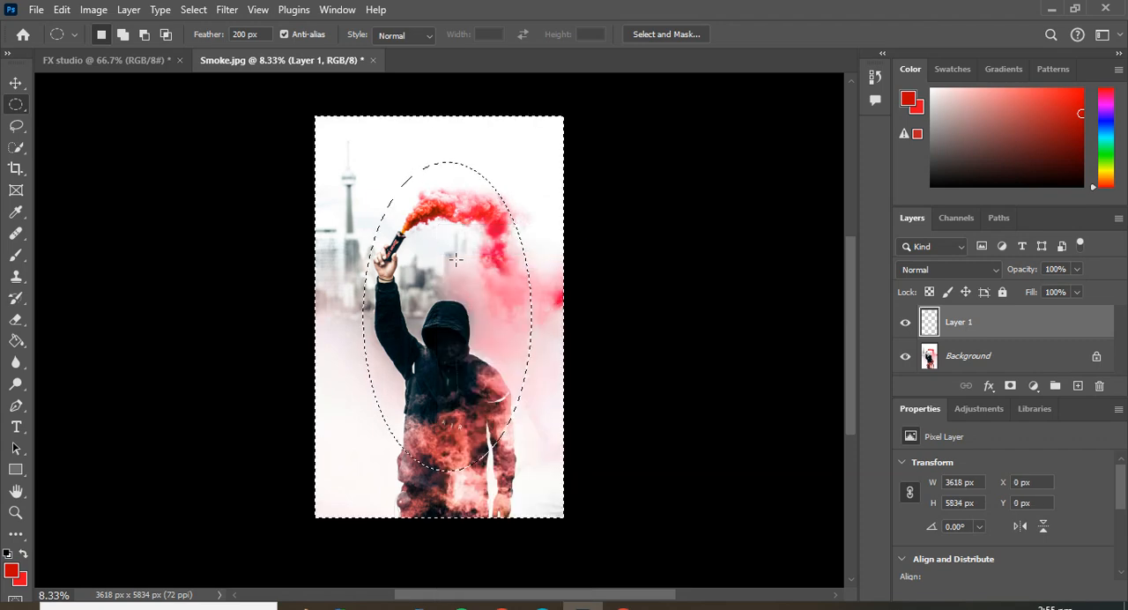
Set the foreground color to black, fill the area outside the ellipse with it, and undo the fill.
{"action": "left_click", "coordinate": [1068, 132]}
{"action": "left_click", "coordinate": [1000, 185]}
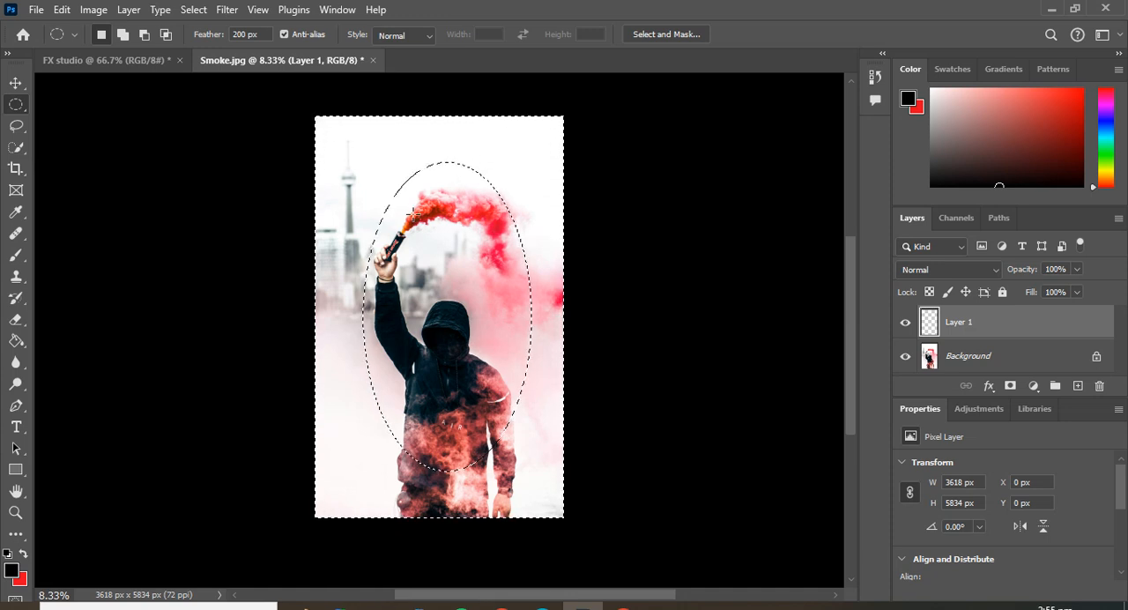
{"action": "key", "text": "alt+BackSpace"}
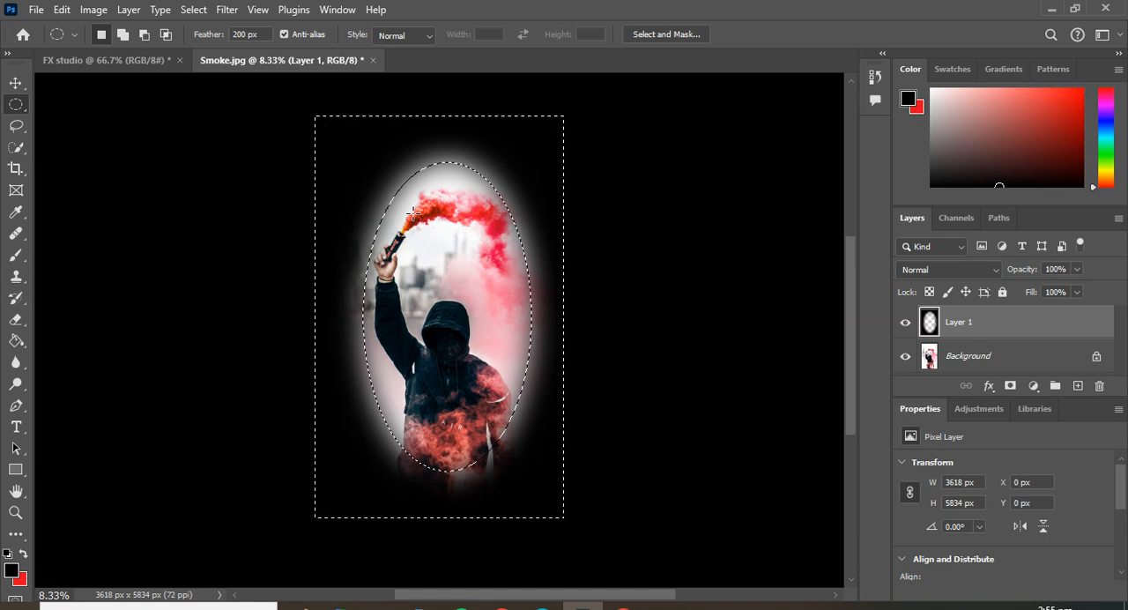
{"action": "key", "text": "ctrl+z"}
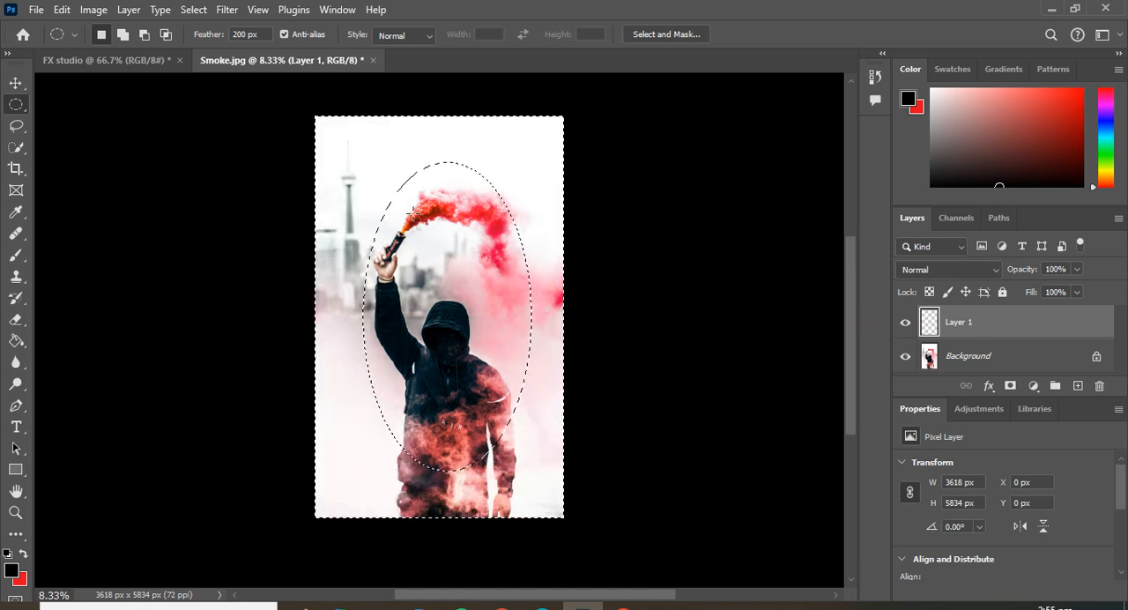
Fill the area outside the ellipse with the red background color and refill it with a blue foreground color.
{"action": "key", "text": "ctrl+BackSpace"}
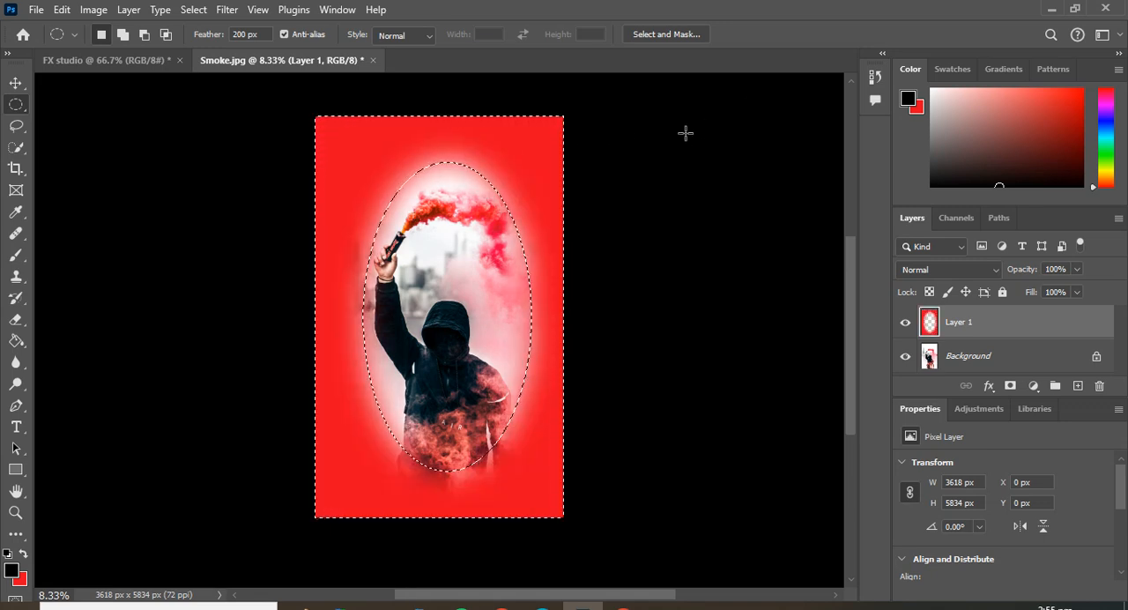
{"action": "left_click", "coordinate": [1099, 118]}
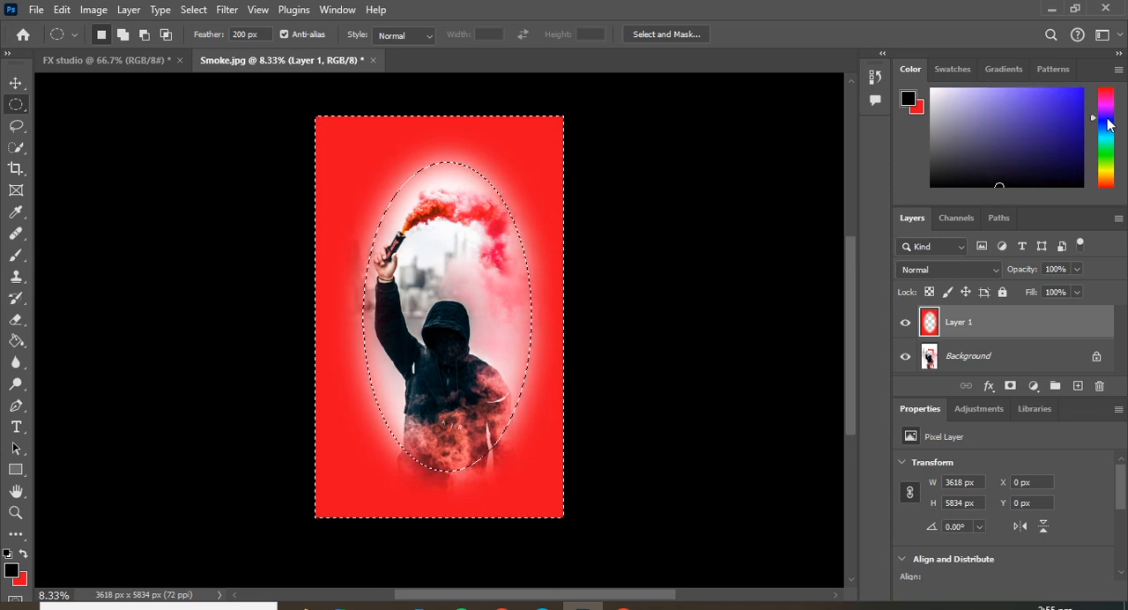
{"action": "left_click", "coordinate": [1047, 127]}
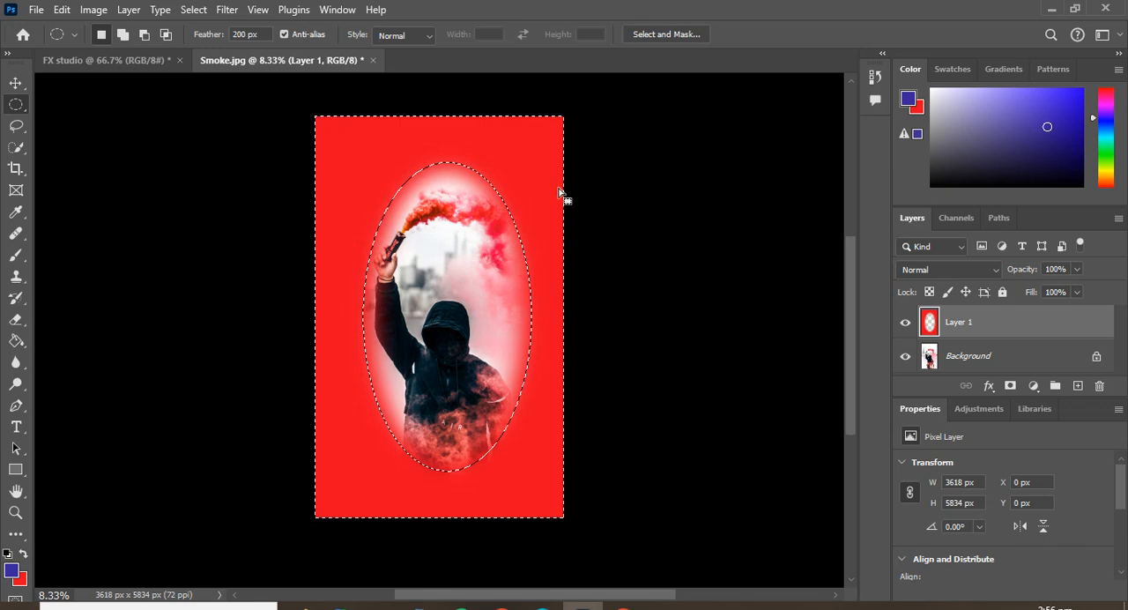
{"action": "key", "text": "alt+BackSpace"}
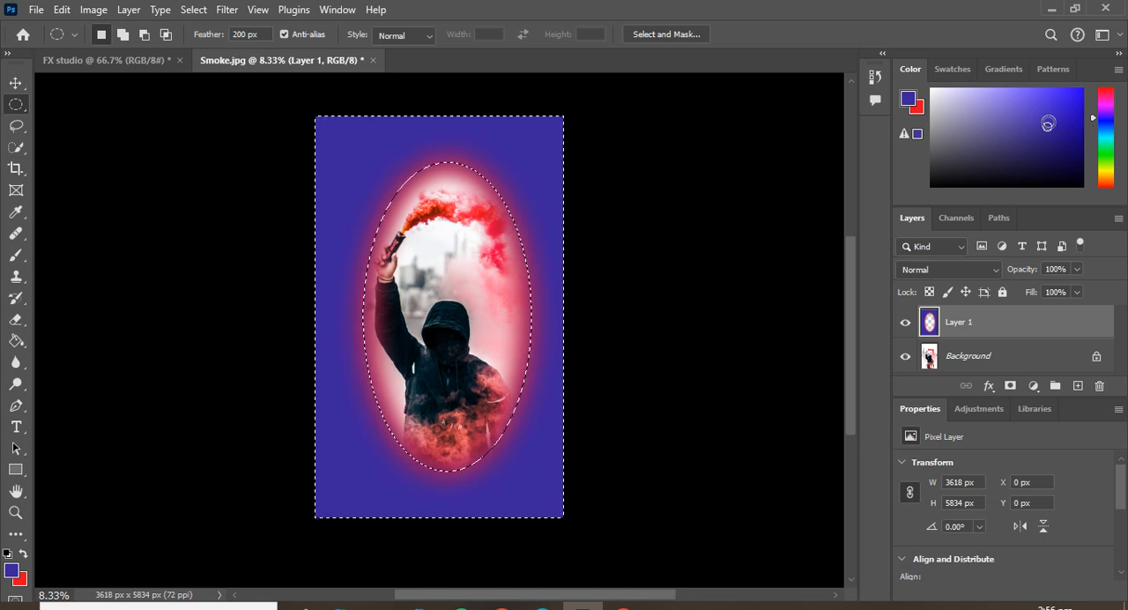
Refill the area outside the ellipse with a black foreground color and clear the selection.
{"action": "left_click", "coordinate": [1024, 180]}
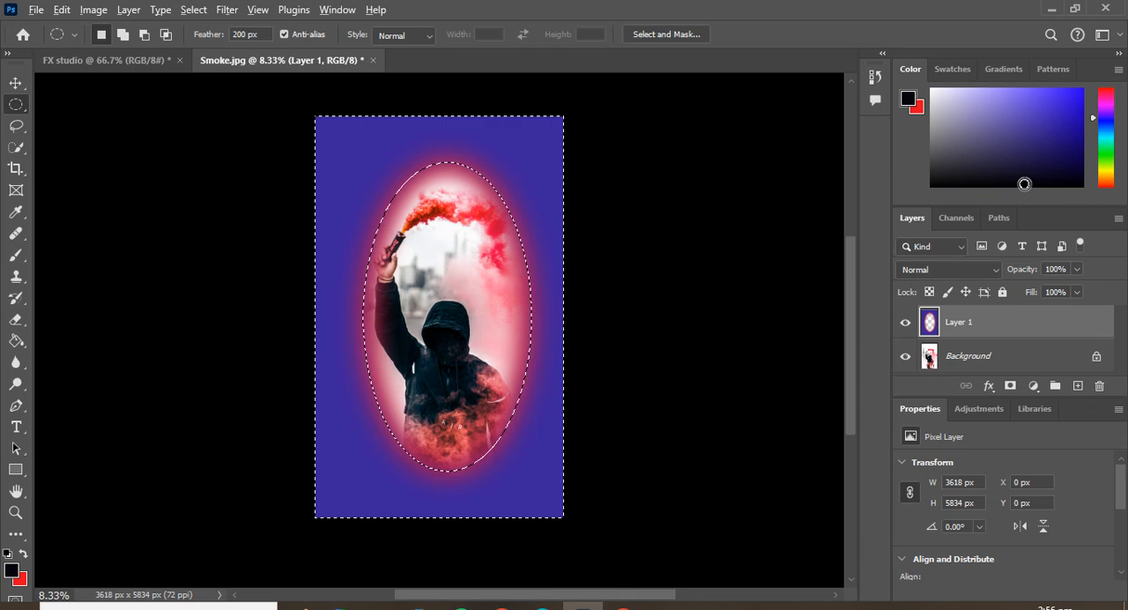
{"action": "key", "text": "alt+BackSpace"}
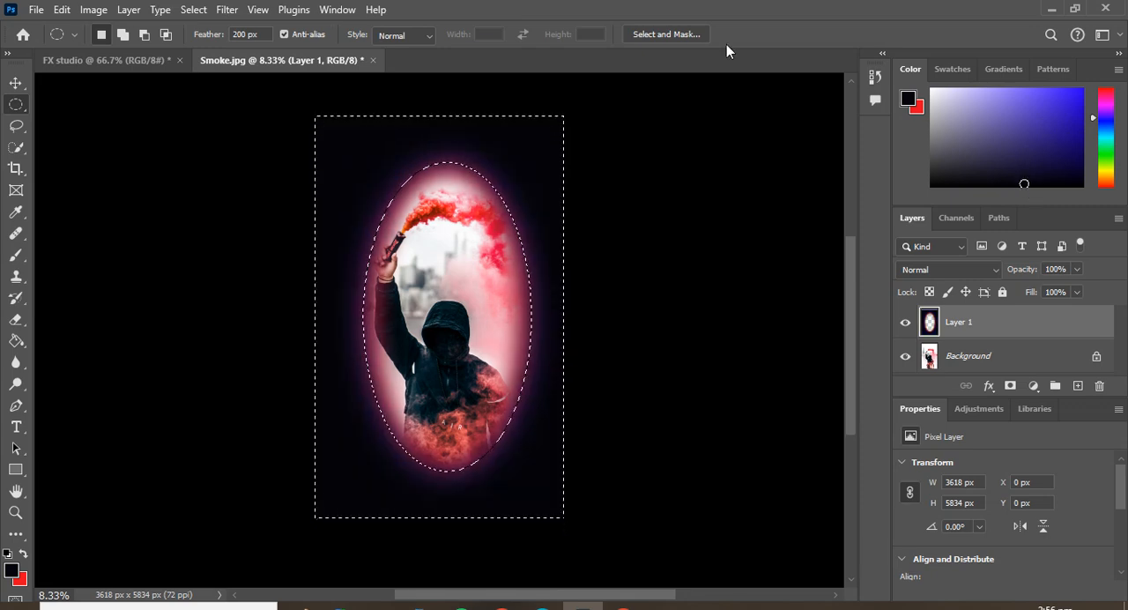
{"action": "key", "text": "ctrl+d"}
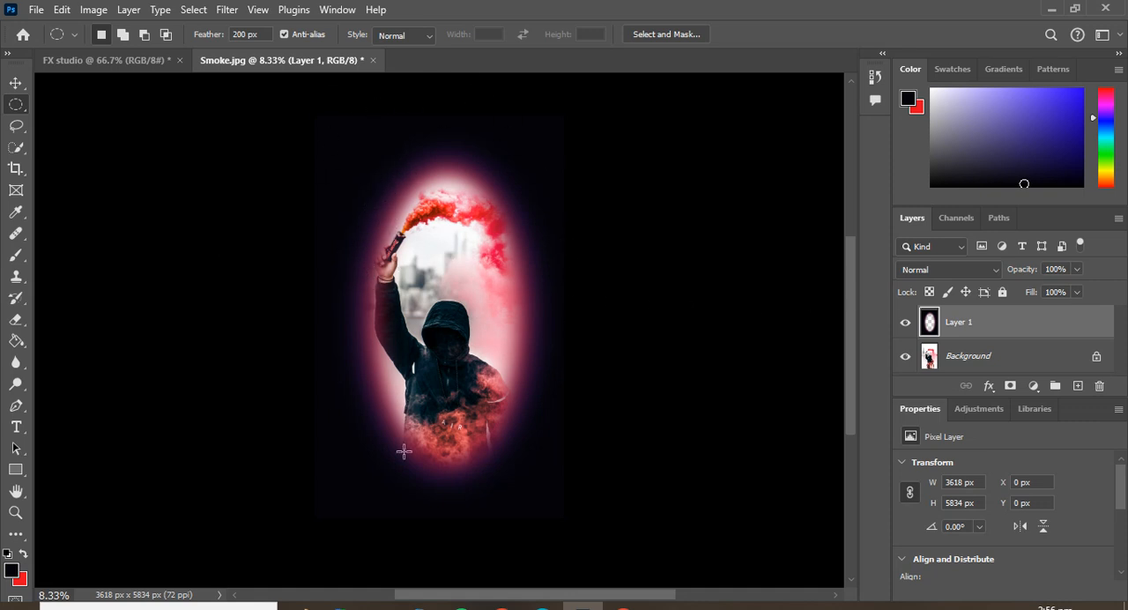
{"action": "right_click", "coordinate": [446, 283]}
{"action": "left_click", "coordinate": [692, 260]}
Undo the deselection, the color fills and the selection inversion, back to the plain elliptical selection on Layer 1.
{"action": "key", "text": "ctrl+z"}
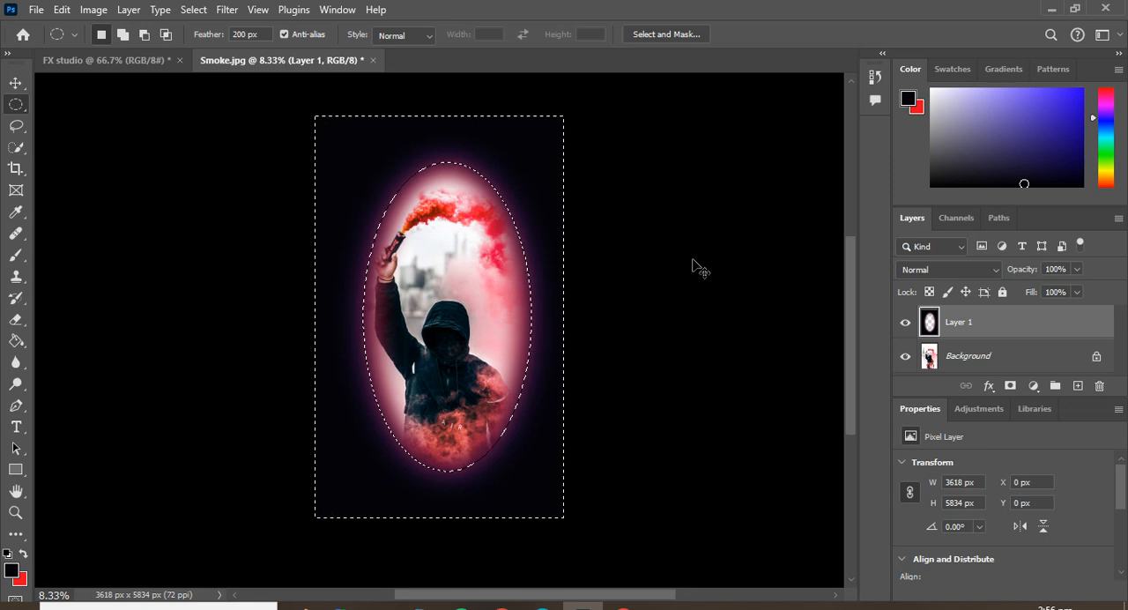
{"action": "key", "text": "ctrl+z"}
{"action": "key", "text": "ctrl+z"}
{"action": "key", "text": "ctrl+z"}
{"action": "key", "text": "ctrl+z"}
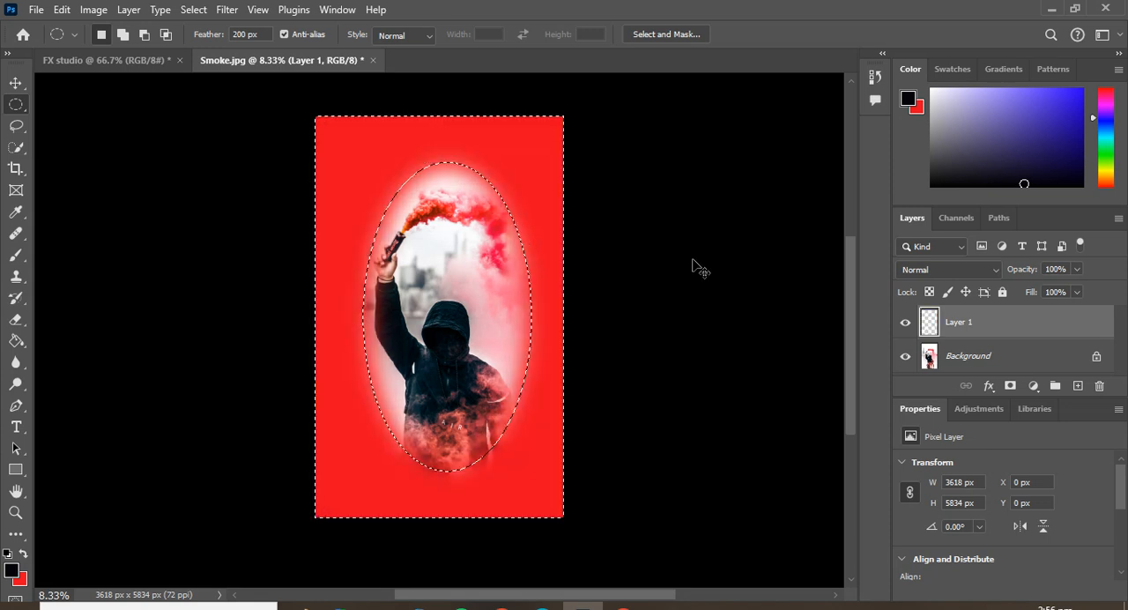
{"action": "key", "text": "ctrl+z"}
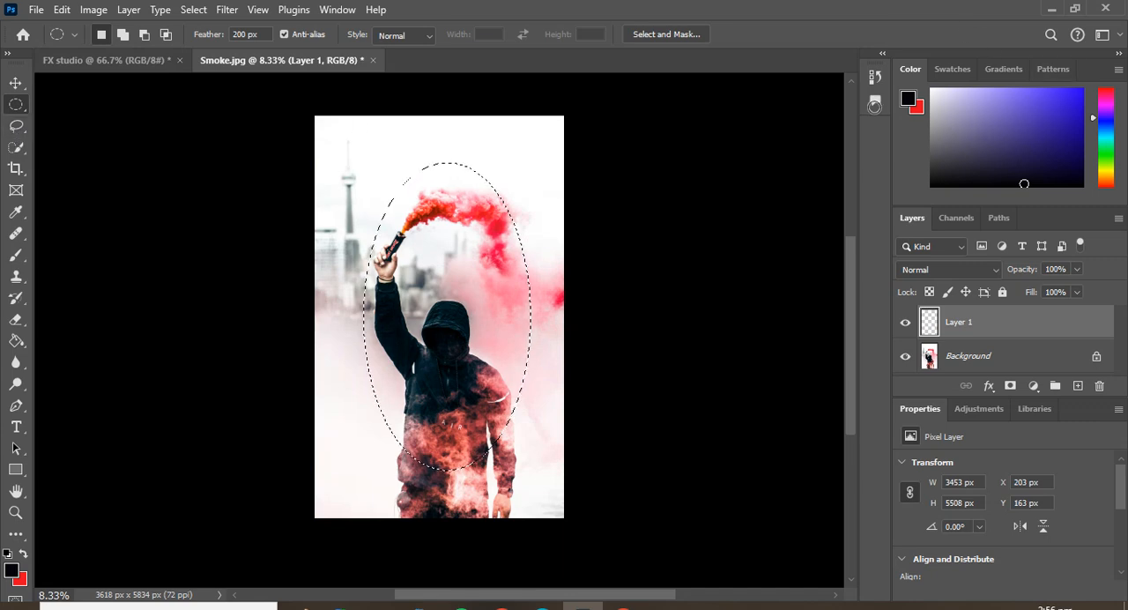
Fill the inside of the elliptical selection on Layer 1 with the red background color.
{"action": "left_click", "coordinate": [918, 108]}
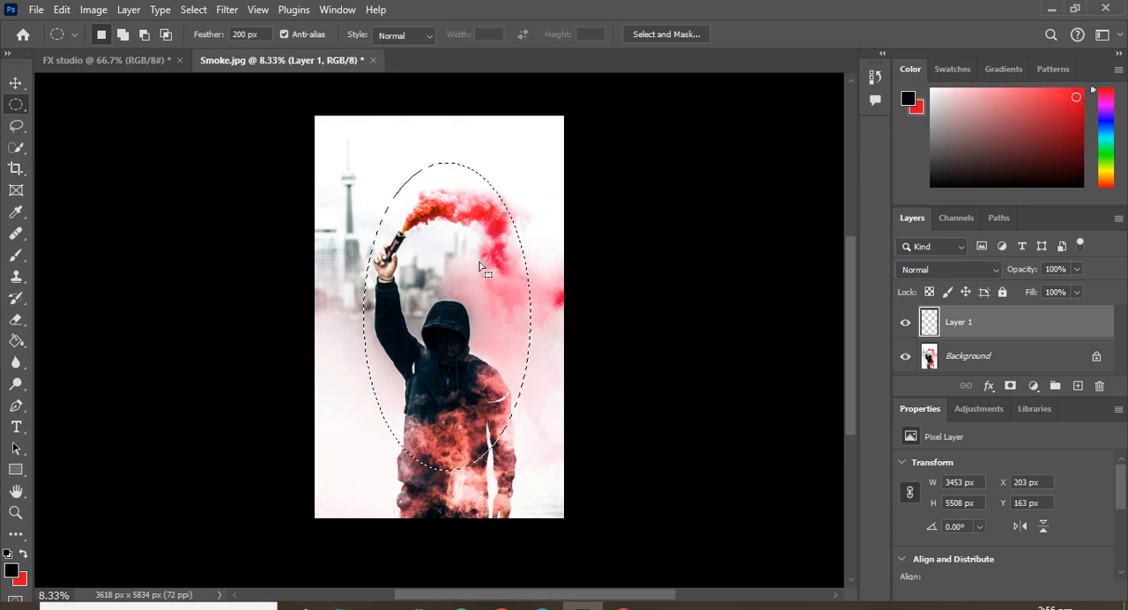
{"action": "key", "text": "ctrl+BackSpace"}
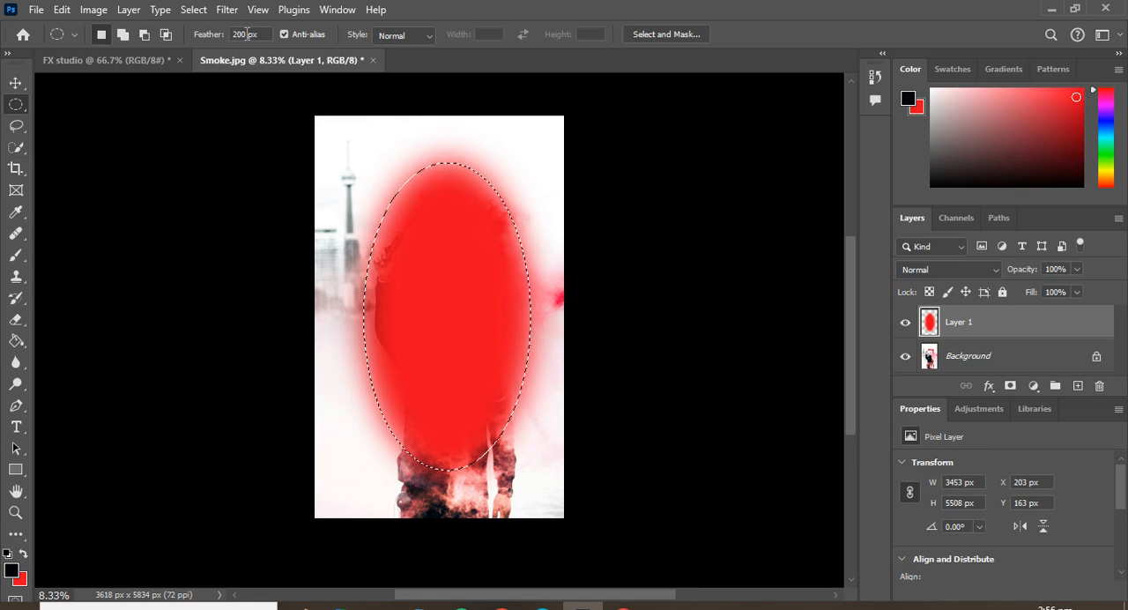
Set the elliptical marquee feather to 50 px and clear the current selection.
{"action": "key", "text": "BackSpace"}
{"action": "type", "text": "50"}
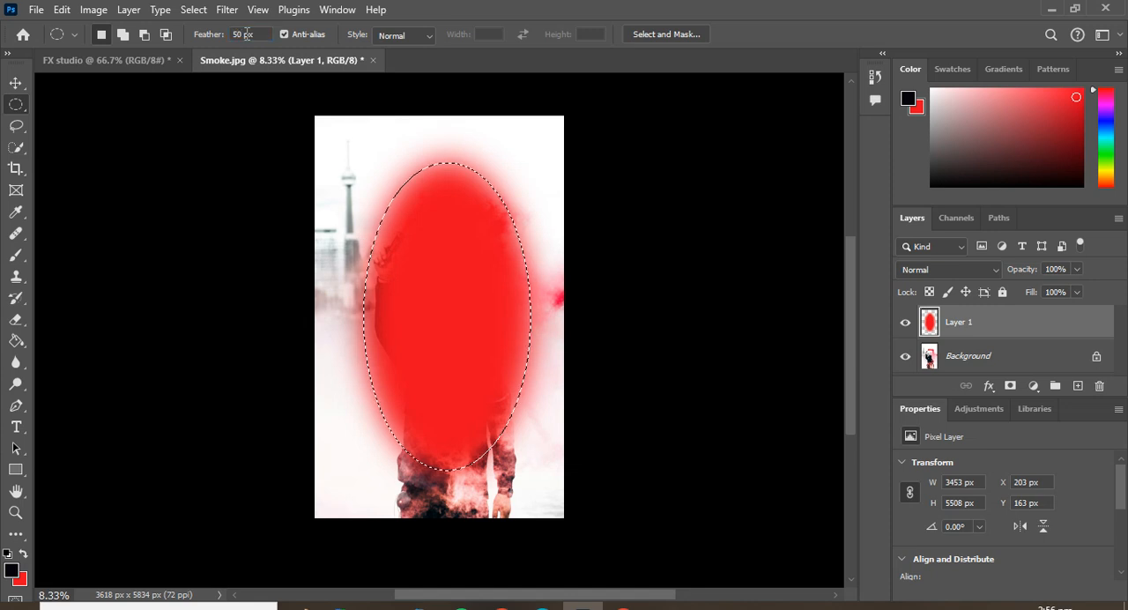
{"action": "key", "text": "ctrl+d"}
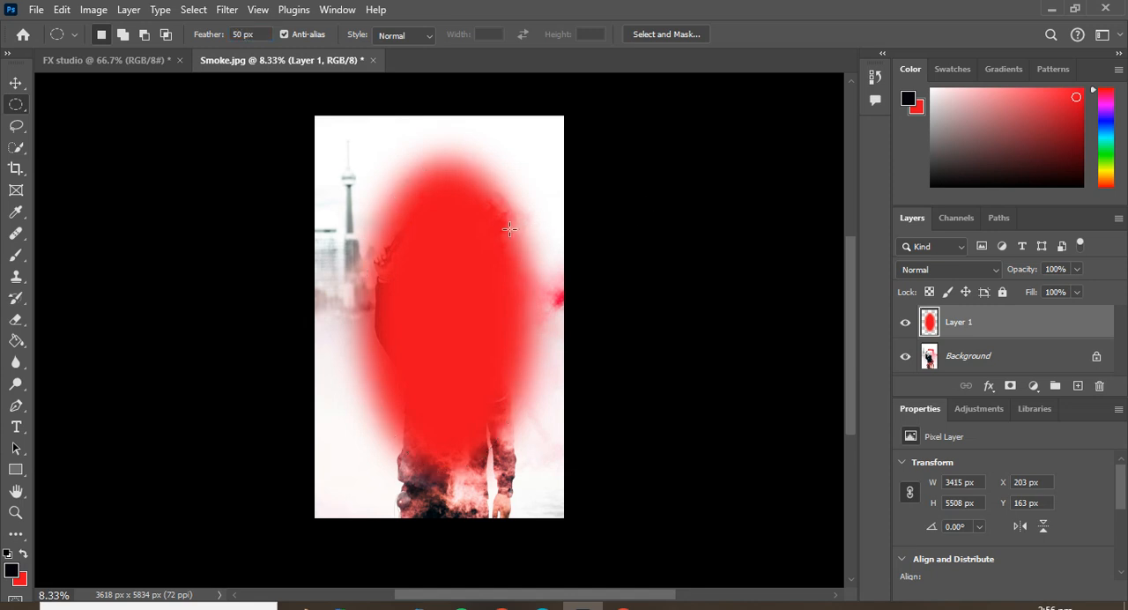
Undo the red ellipse fill and the added layer, leaving only the Background layer.
{"action": "key", "text": "Delete"}
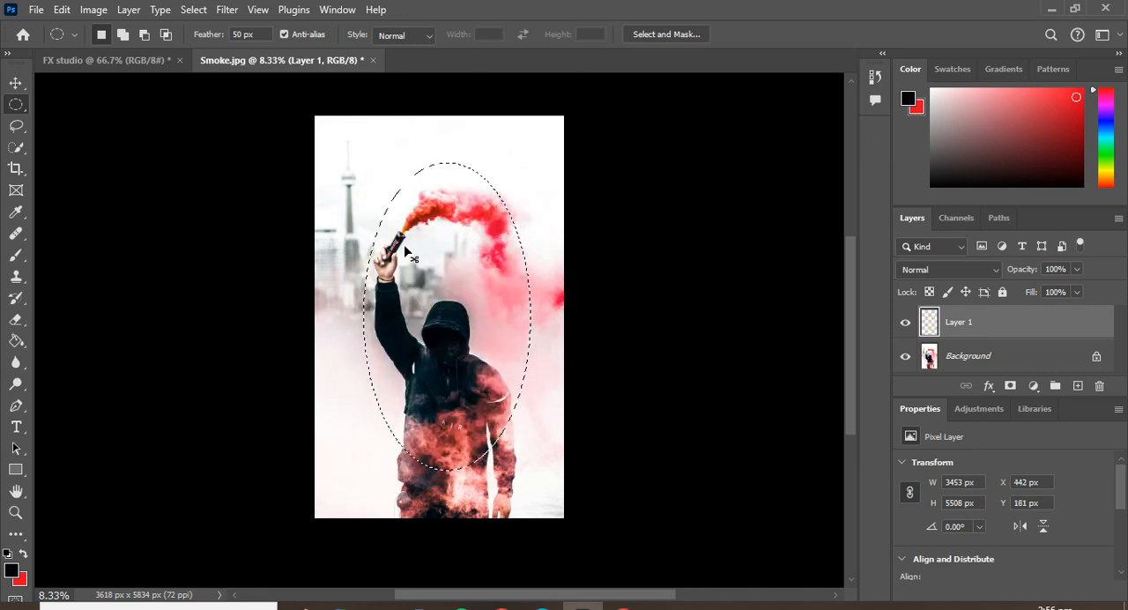
{"action": "key", "text": "ctrl+z"}
{"action": "key", "text": "ctrl+e"}
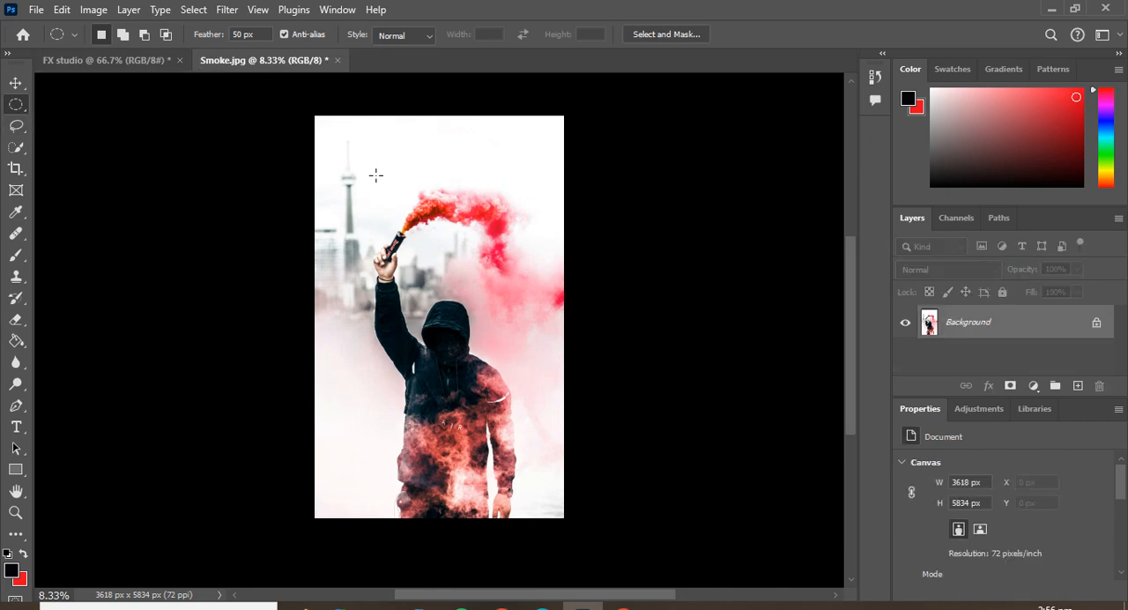
Draw an elliptical selection with a 50 px feather over the hooded figure and fill it with the red background color.
{"action": "left_click_drag", "start_coordinate": [390, 154], "coordinate": [558, 428]}
{"action": "left_click_drag", "start_coordinate": [479, 264], "coordinate": [445, 311]}
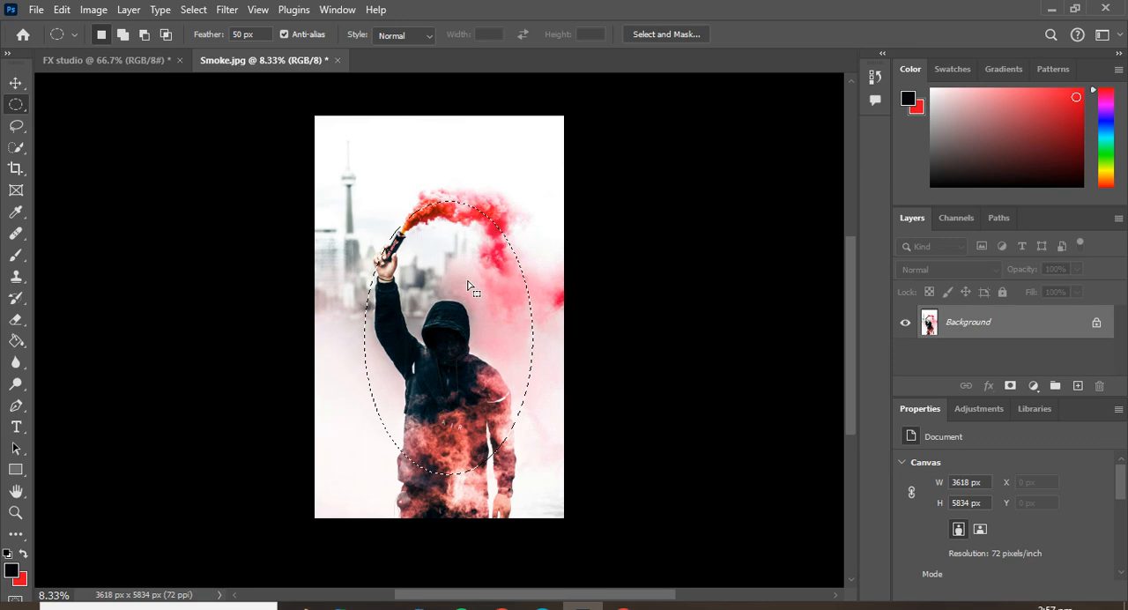
{"action": "key", "text": "ctrl+BackSpace"}
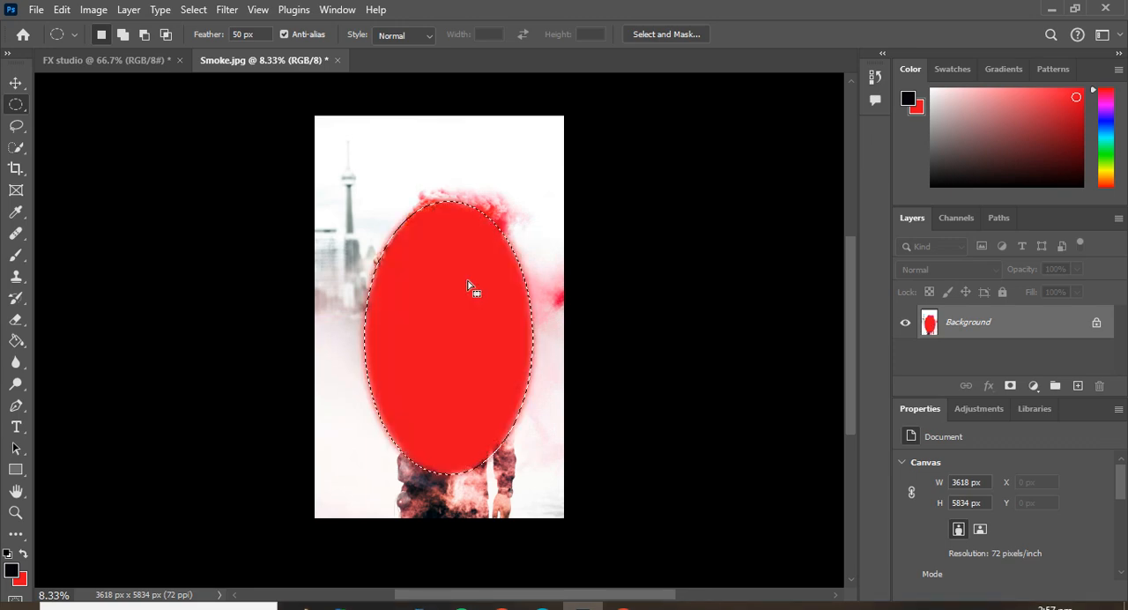
Shift the elliptical selection slightly upward and feather it with a radius of 540 pixels.
{"action": "mouse_move", "coordinate": [445, 293]}
{"action": "left_mouse_down"}
{"action": "mouse_move", "coordinate": [448, 244]}
{"action": "mouse_move", "coordinate": [456, 285]}
{"action": "mouse_move", "coordinate": [445, 298]}
{"action": "left_mouse_up"}
{"action": "right_click", "coordinate": [446, 293]}
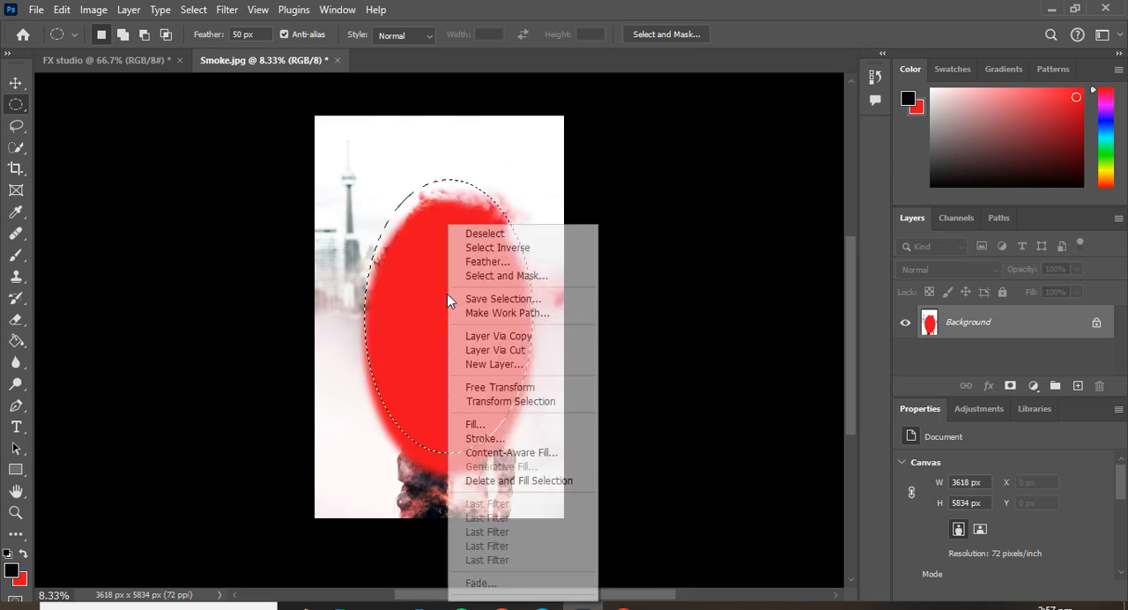
{"action": "left_click", "coordinate": [502, 266]}
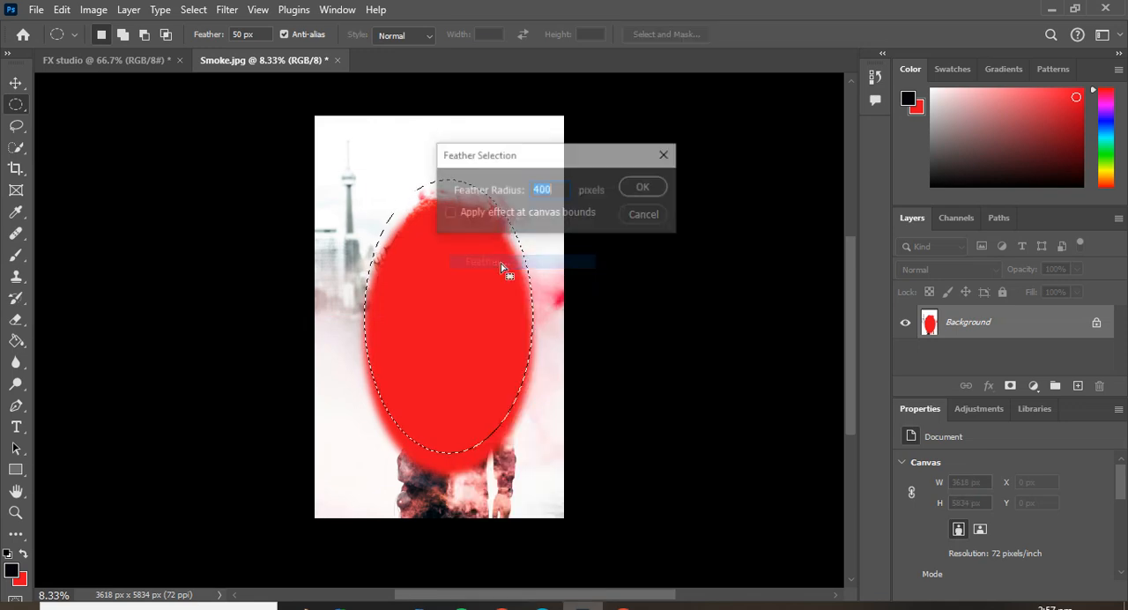
{"action": "left_click", "coordinate": [557, 189]}
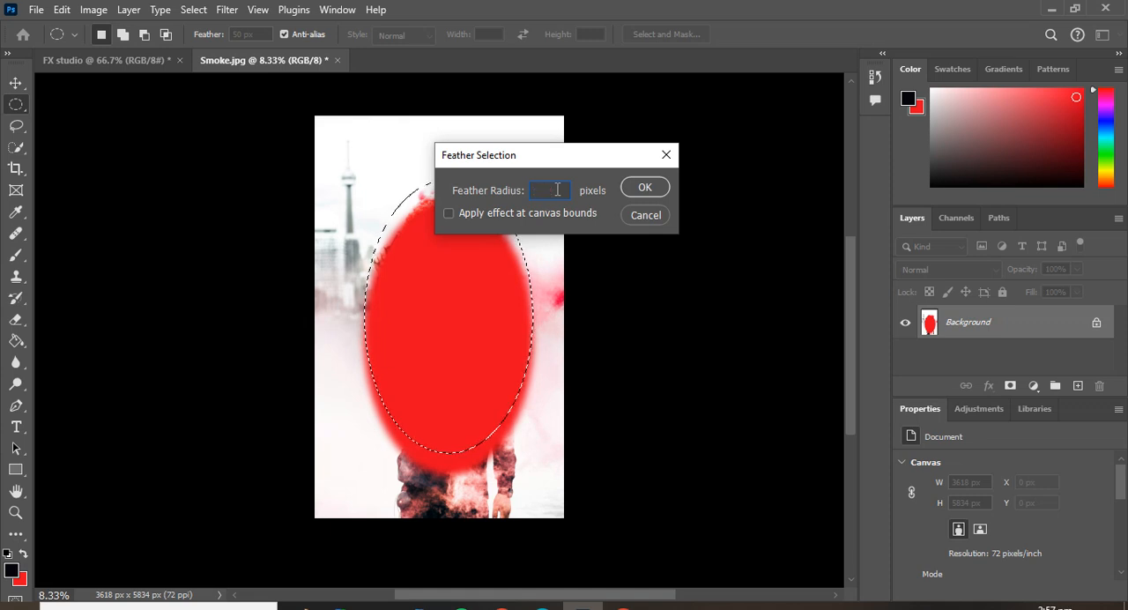
{"action": "key", "text": "BackSpace"}
{"action": "type", "text": "540"}
{"action": "key", "text": "Return"}
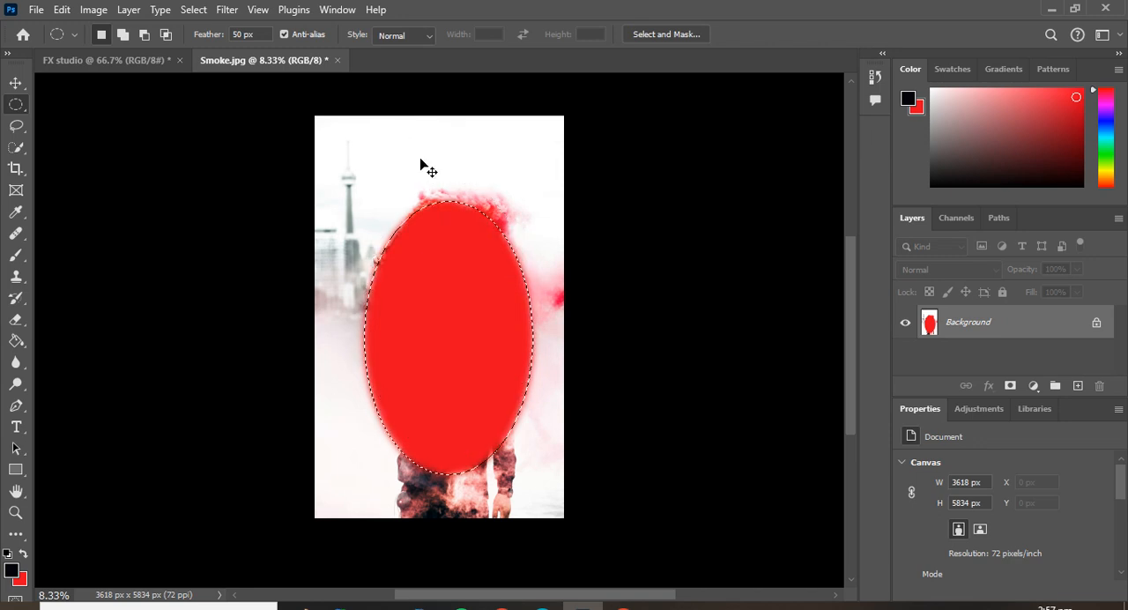
Undo the red ellipse fill and the elliptical selection on the Background layer.
{"action": "key", "text": "ctrl+z"}
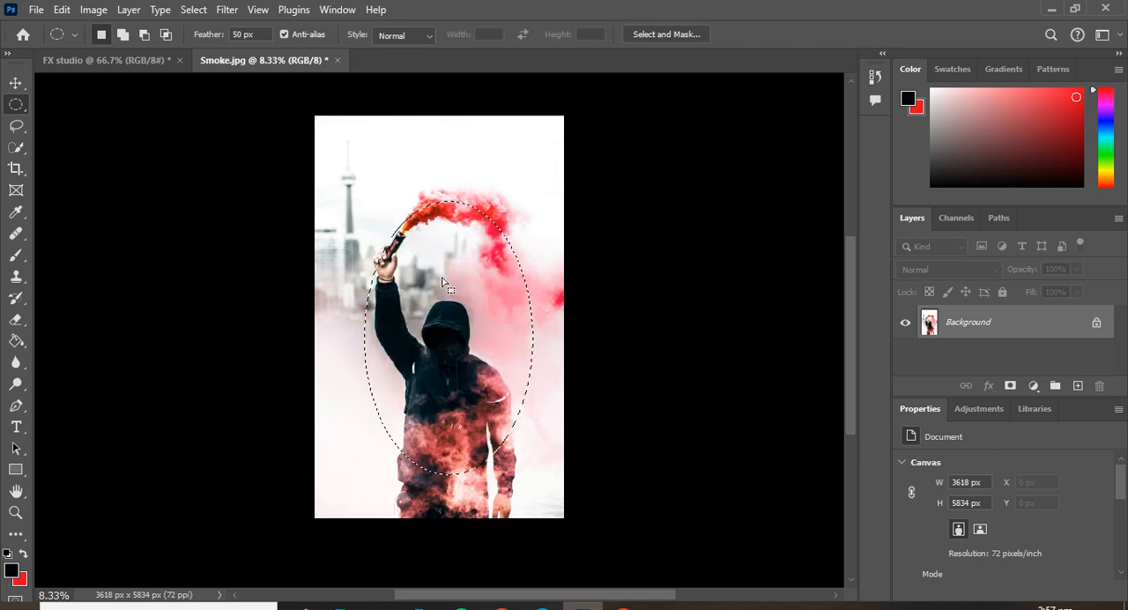
{"action": "key", "text": "ctrl+z"}
{"action": "key", "text": "ctrl+z"}
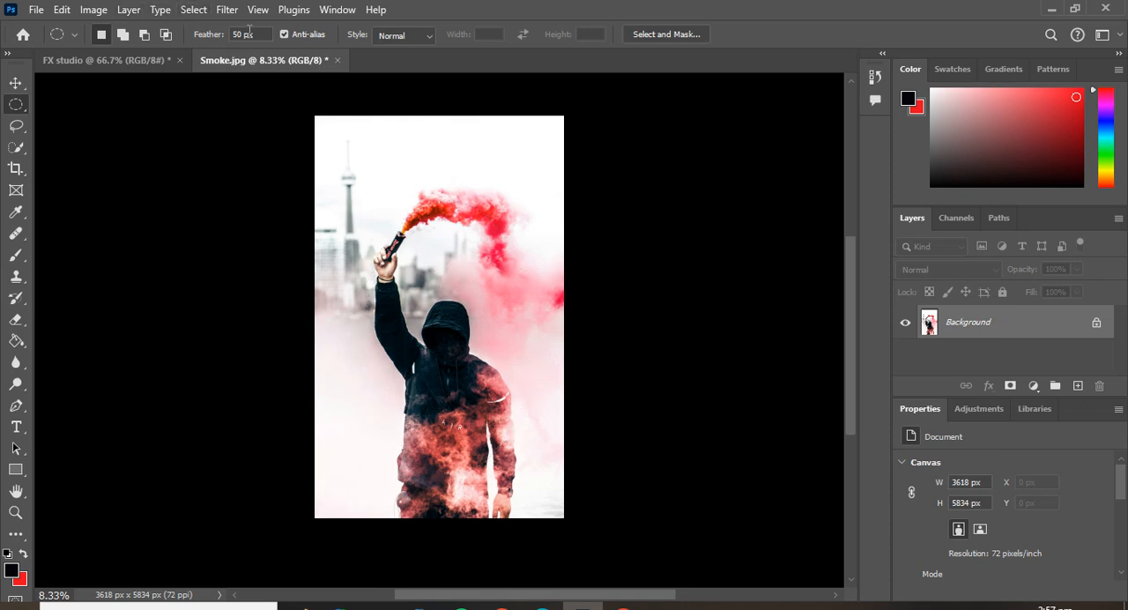
Set the elliptical marquee feather to 700 px and draw an ellipse about 1930 × 3535 px over the smoke and hooded figure.
{"action": "key", "text": "BackSpace"}
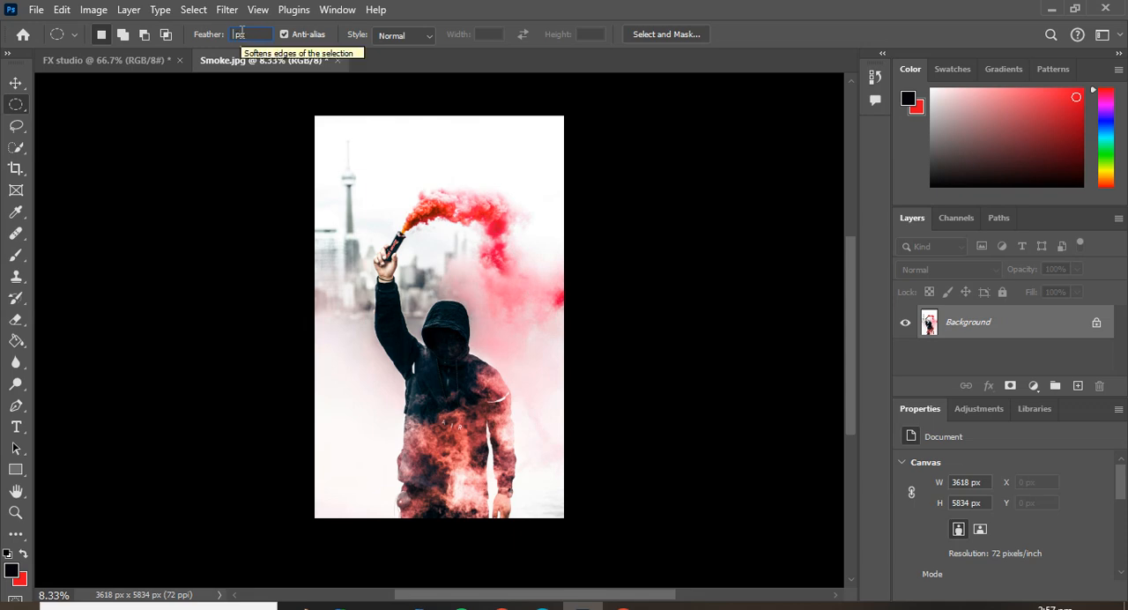
{"action": "type", "text": "70"}
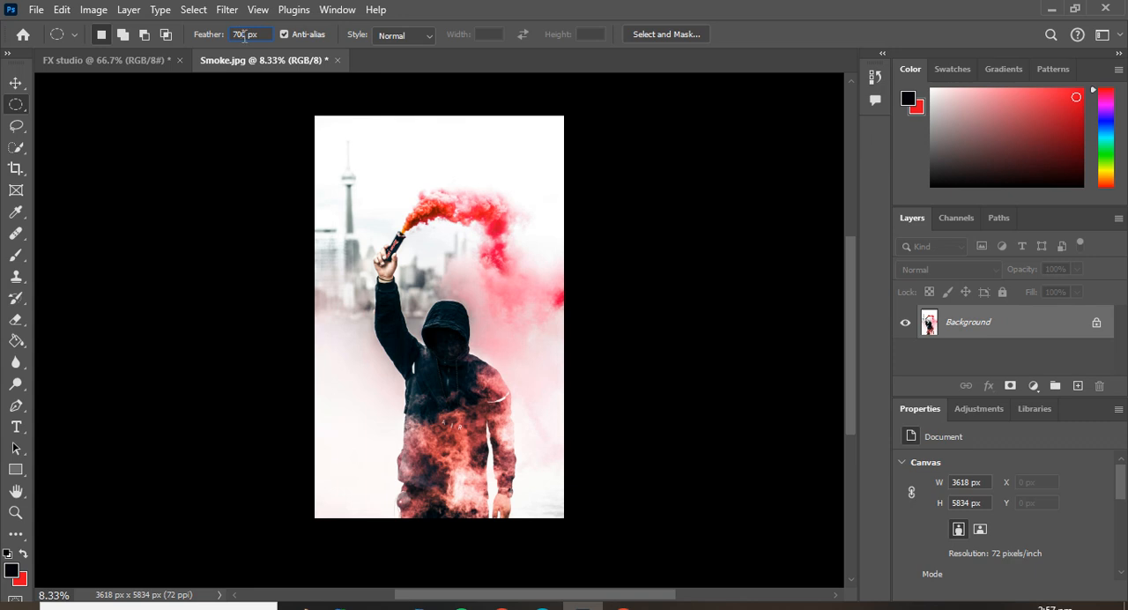
{"action": "type", "text": "0"}
{"action": "key", "text": "Return"}
{"action": "left_click_drag", "start_coordinate": [385, 184], "coordinate": [485, 376]}
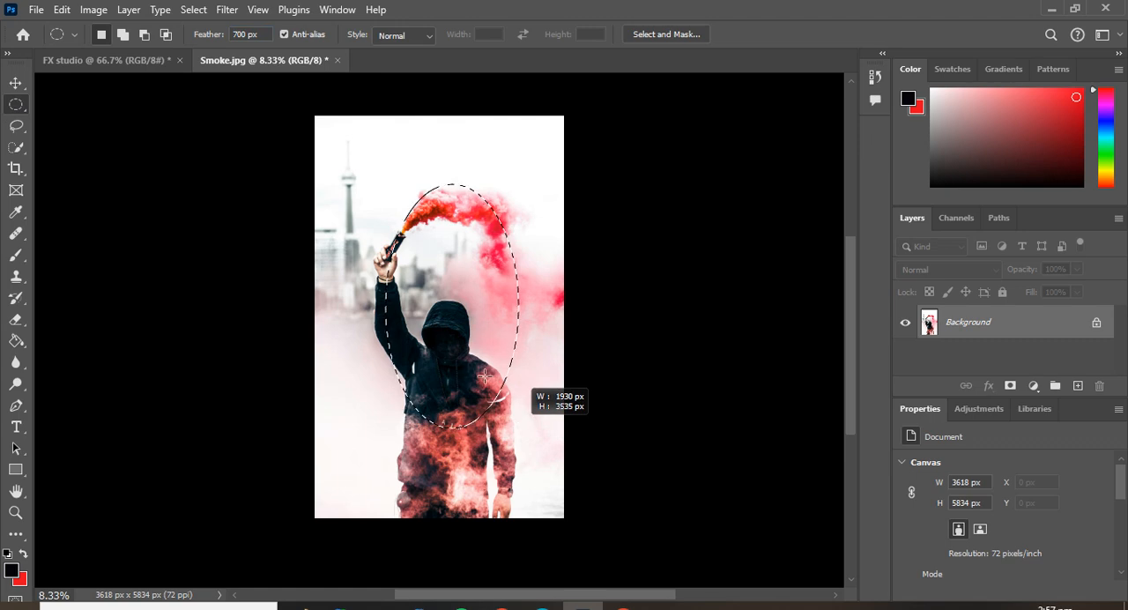
{"action": "left_click_drag", "start_coordinate": [468, 326], "coordinate": [467, 325]}
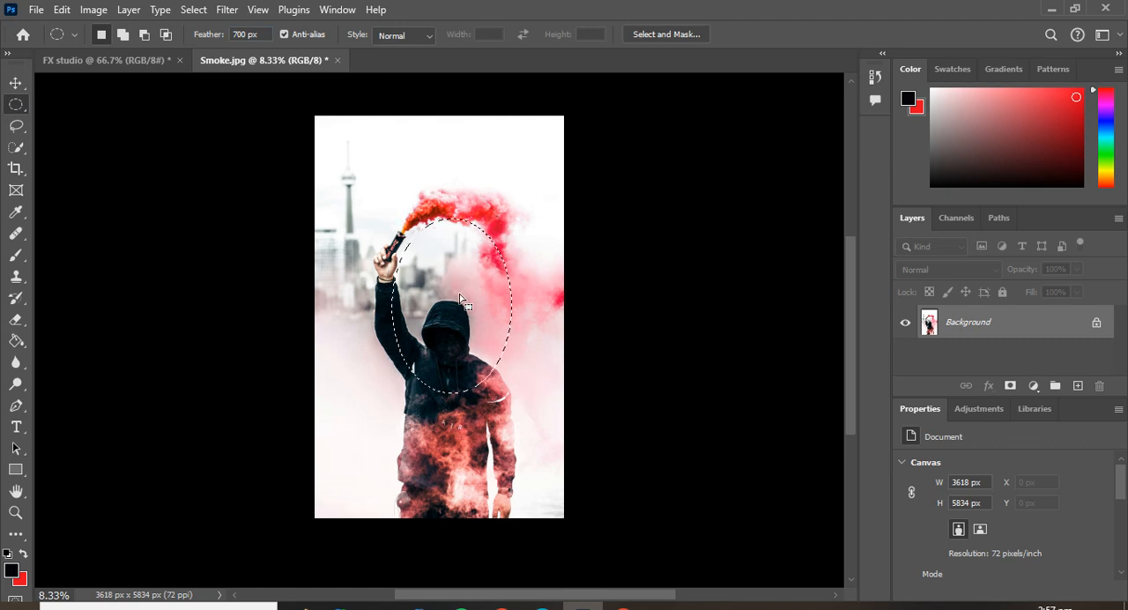
Fill the feathered elliptical selection with the red background color.
{"action": "right_click", "coordinate": [447, 290]}
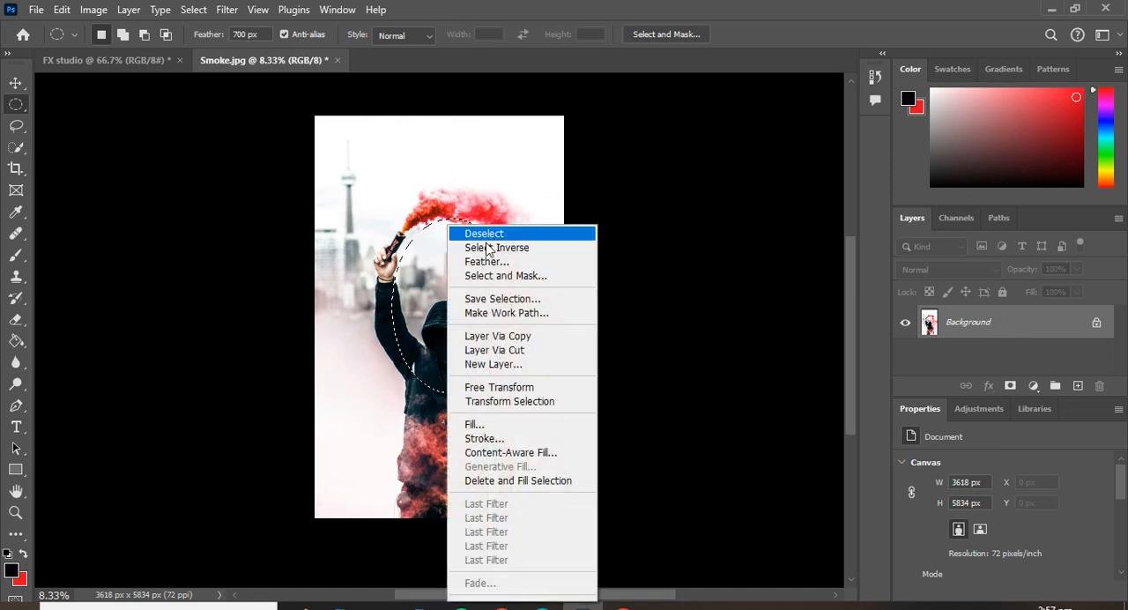
{"action": "left_click", "coordinate": [716, 164]}
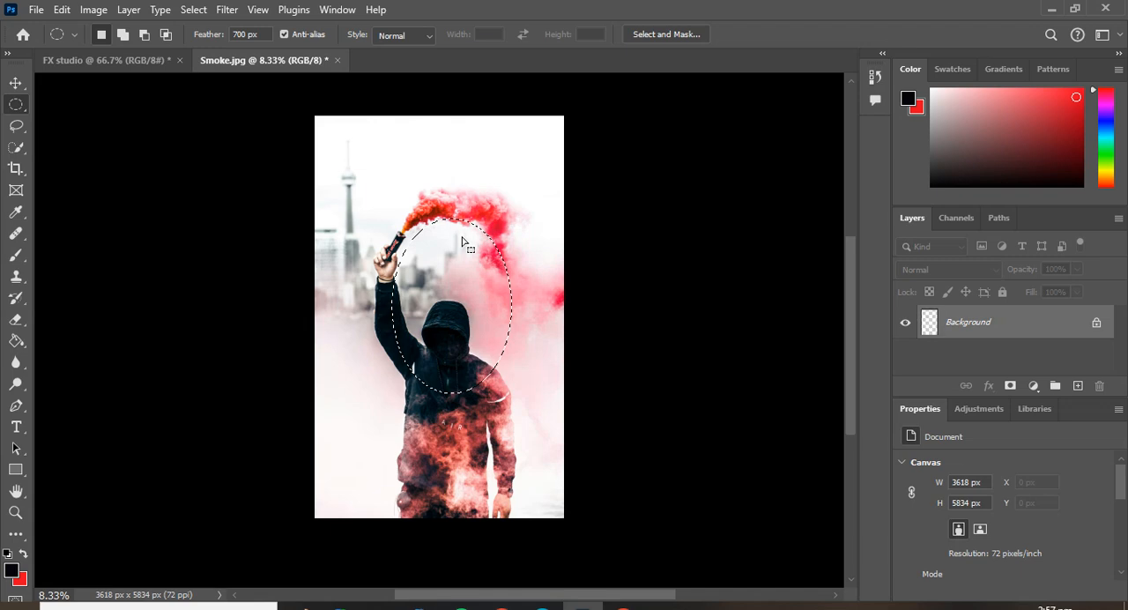
{"action": "key", "text": "ctrl+BackSpace"}
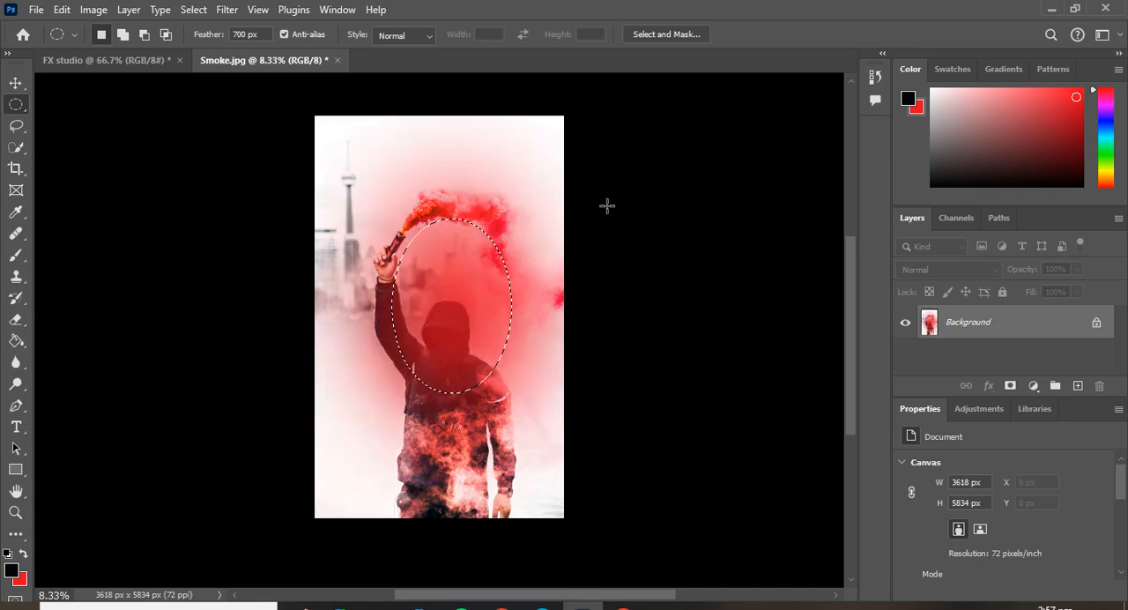
Invert the elliptical selection, fill the surrounding area with the black foreground color, and deselect.
{"action": "right_click", "coordinate": [373, 262]}
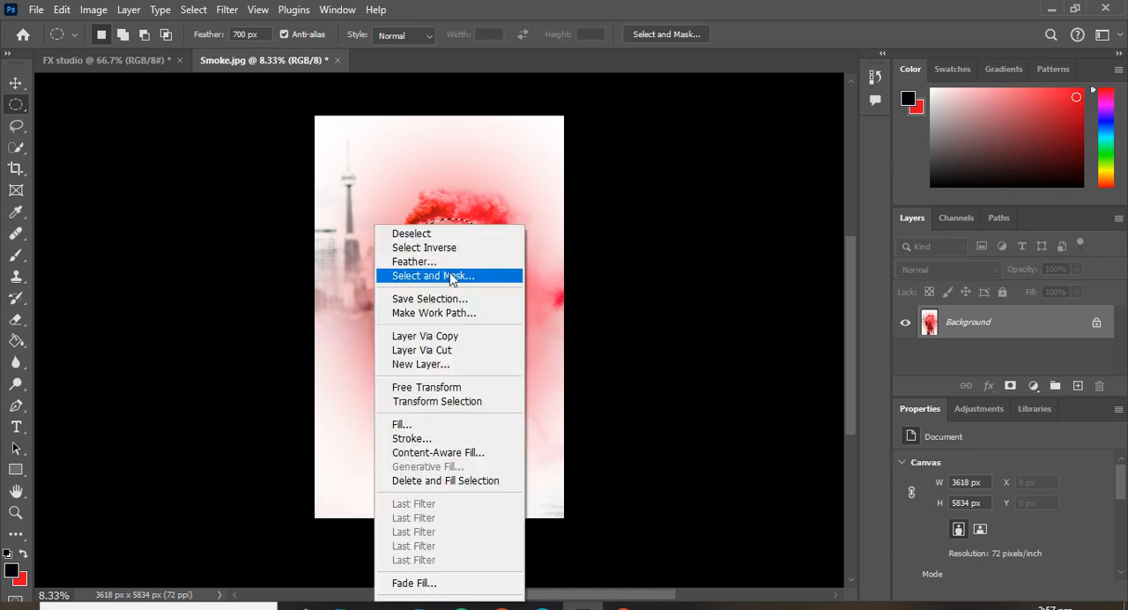
{"action": "left_click", "coordinate": [454, 249]}
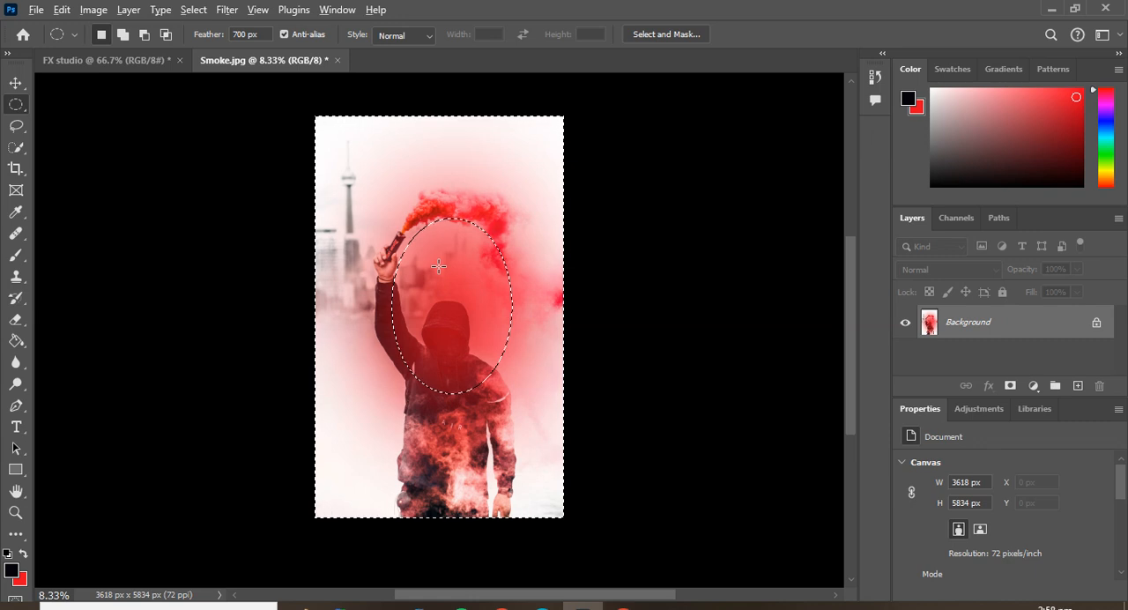
{"action": "key", "text": "alt+BackSpace"}
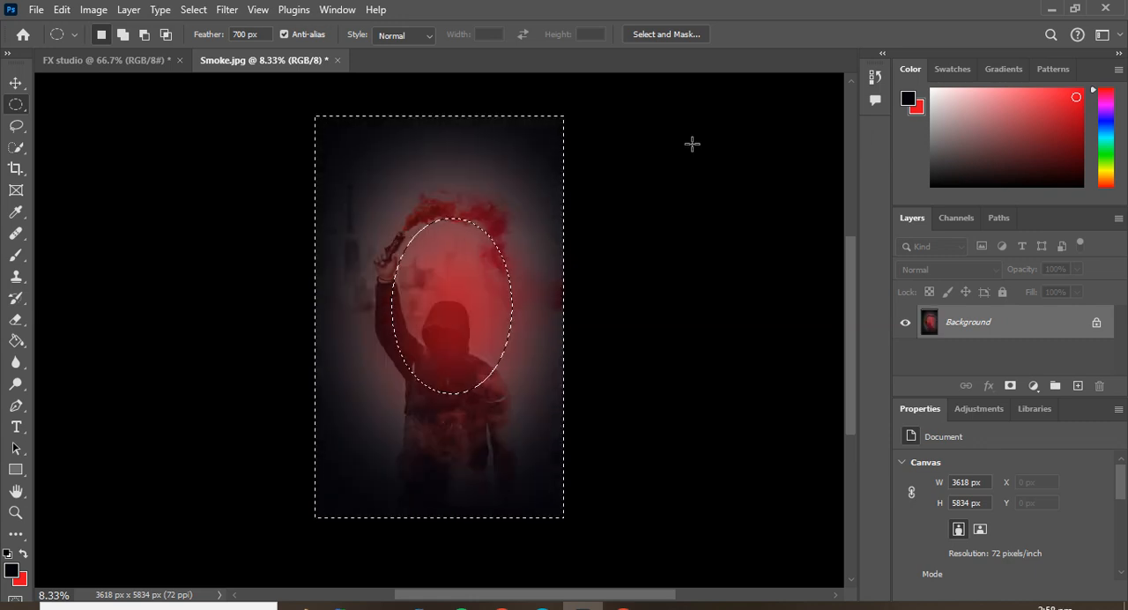
{"action": "key", "text": "ctrl+d"}
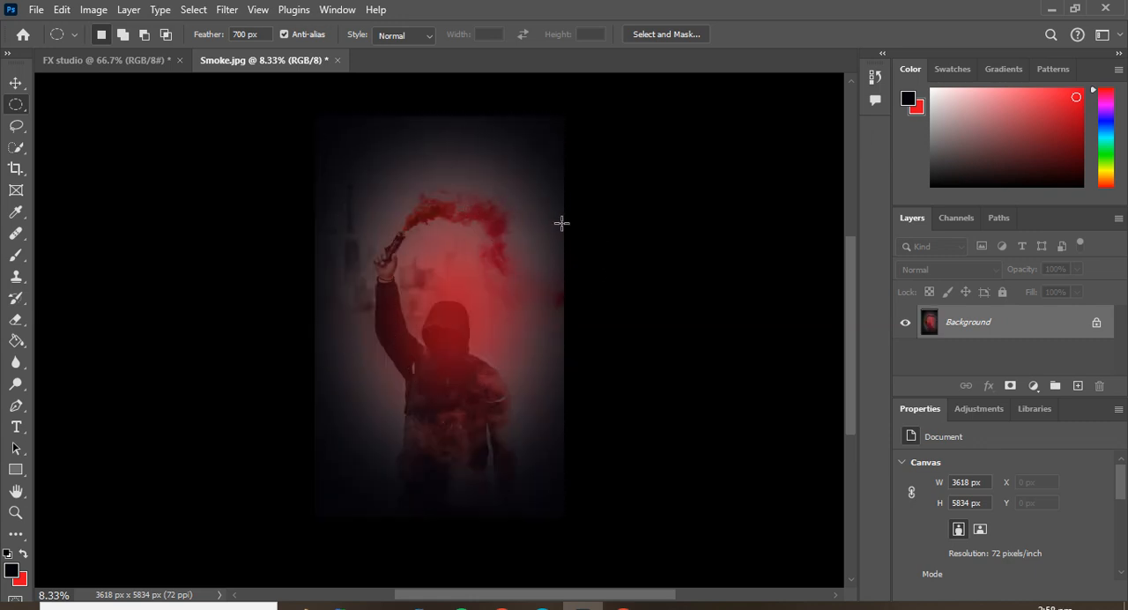